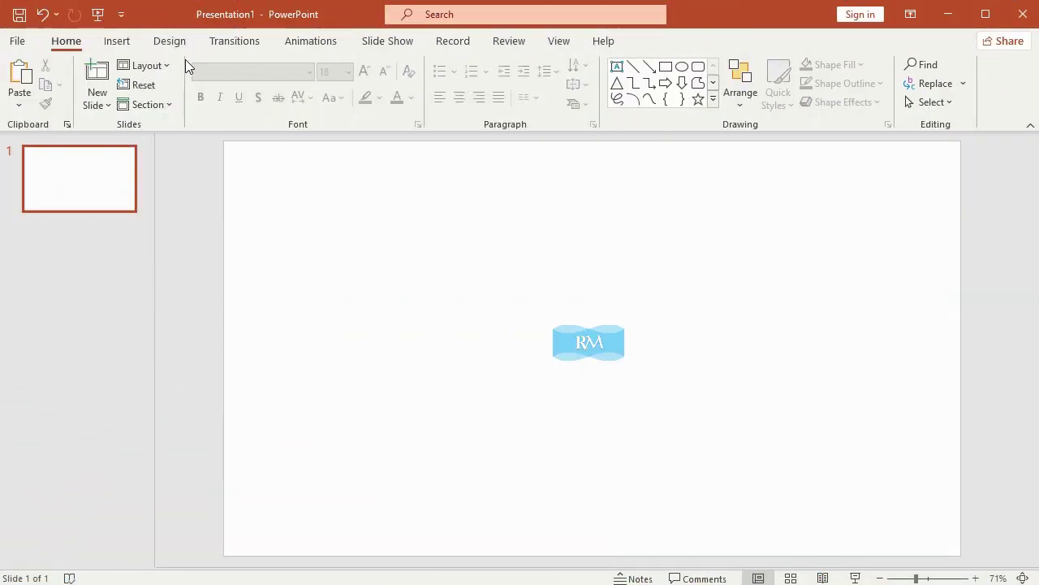
Step: Show the Design tab's themes and slide-size options for the blank presentation
click(169, 43)
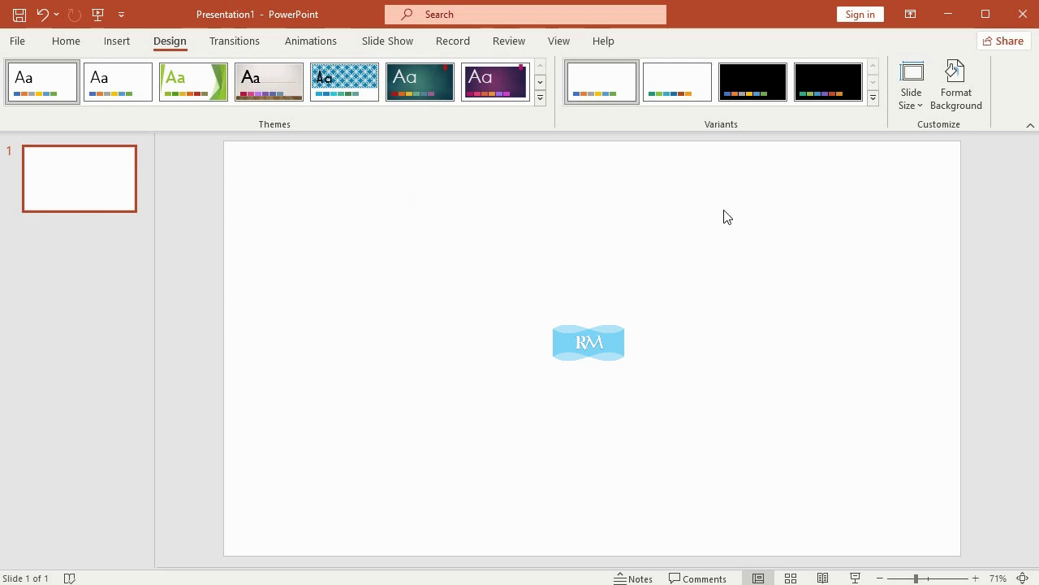
Step: Leave the slide size unchanged, insert a 3x2 table, and stretch it taller and wider leftward
click(913, 96)
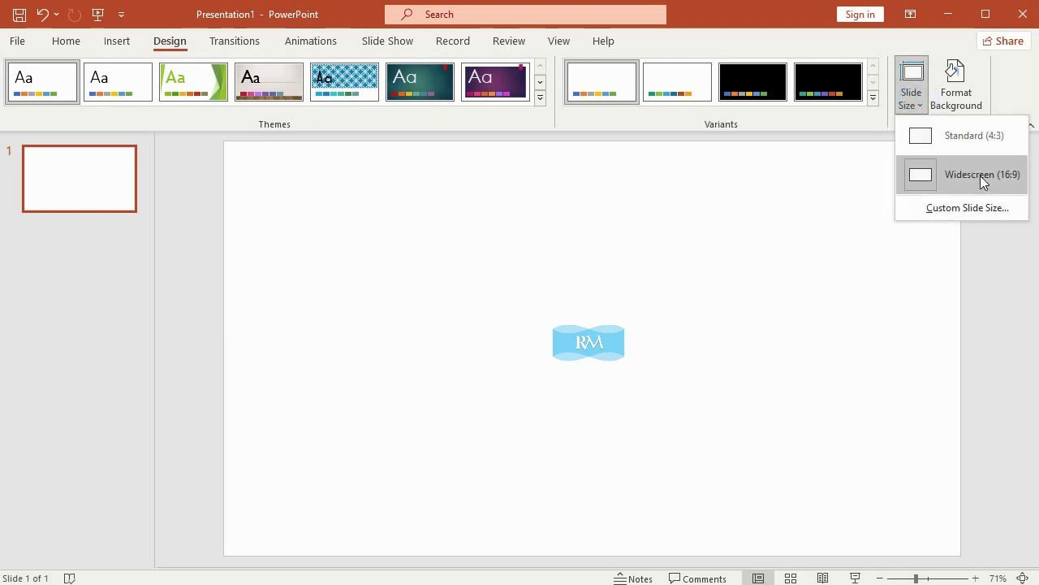
click(600, 239)
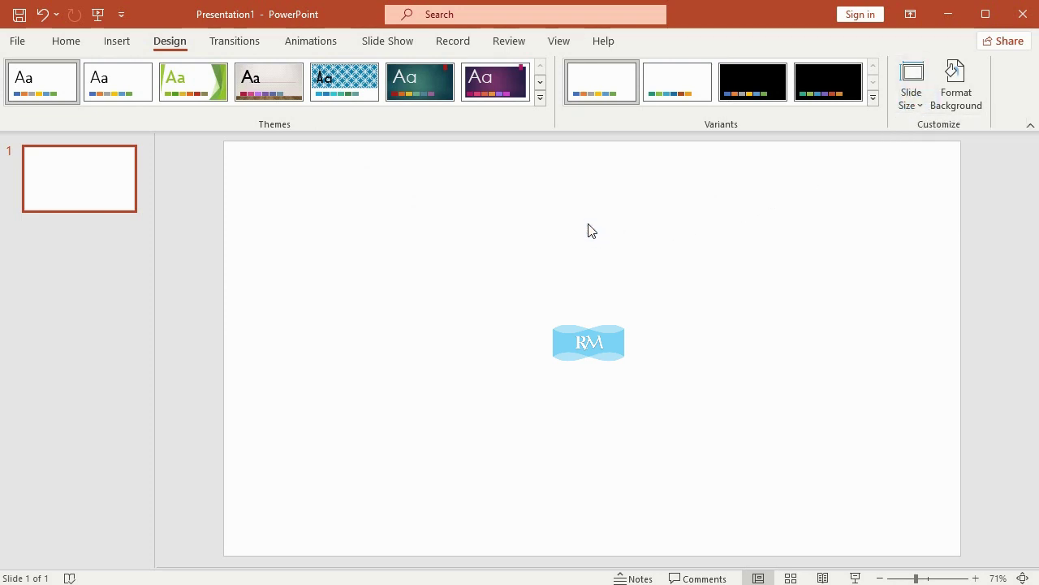
click(118, 41)
click(67, 104)
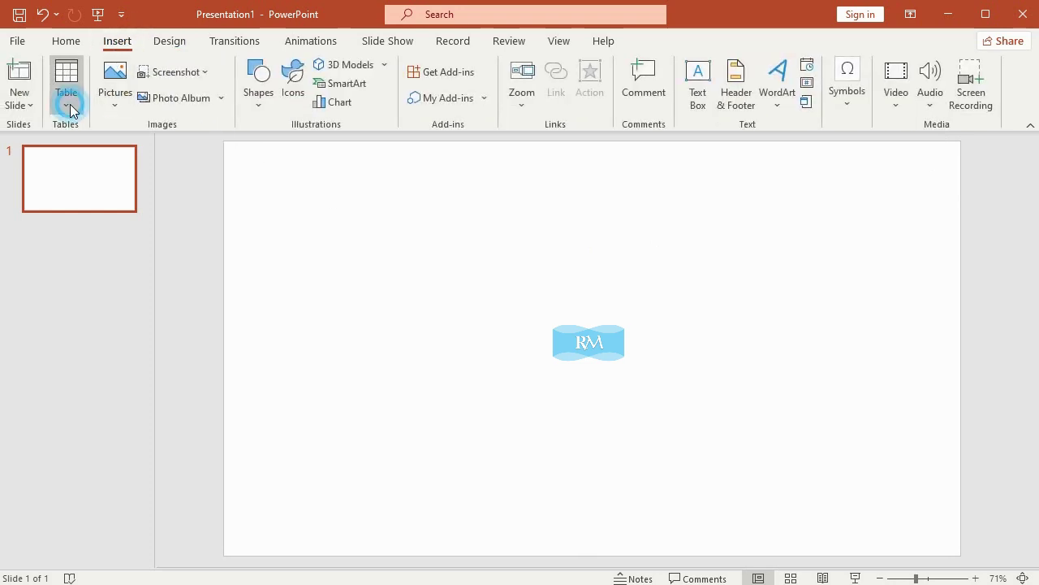
click(93, 163)
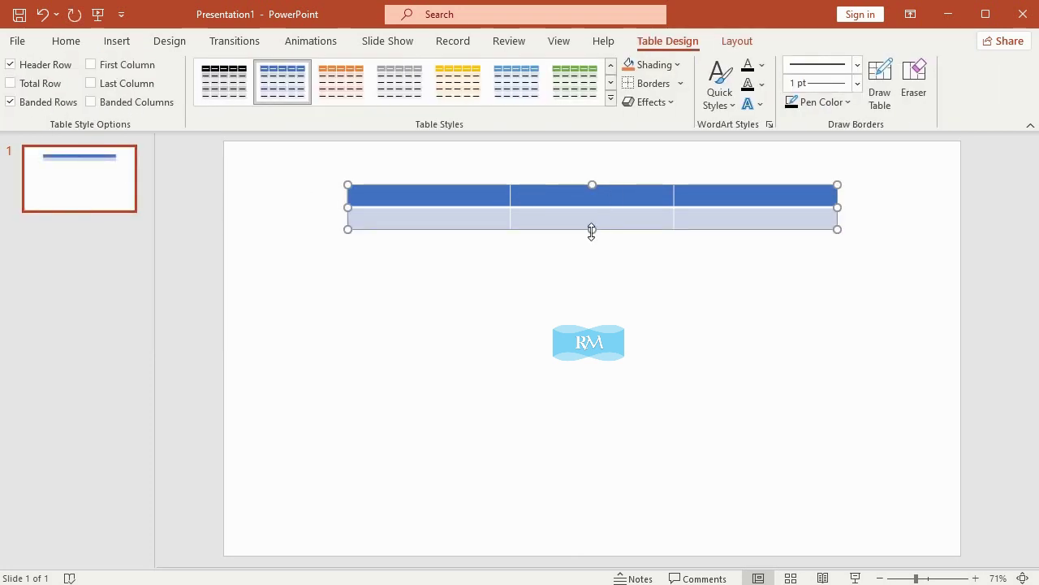
drag(591, 232, 619, 470)
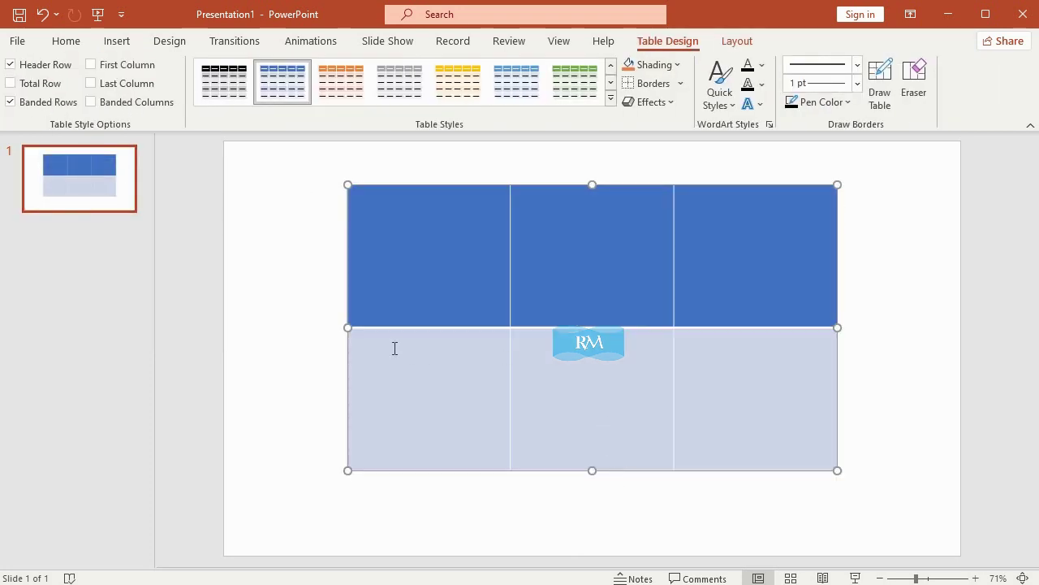
drag(347, 327, 297, 328)
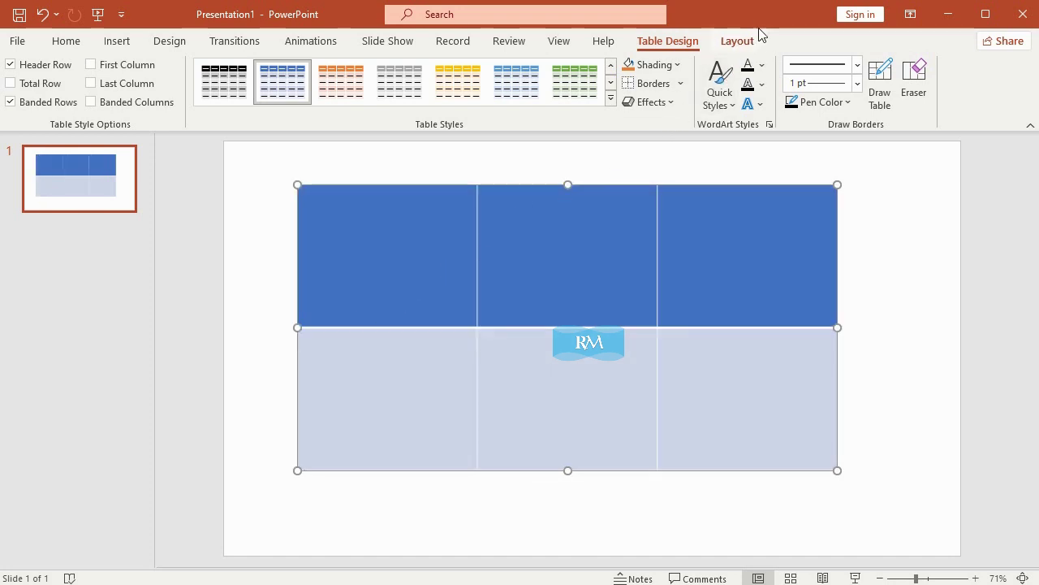
Step: Set the table's row height to 3.17" and column width to 4.06"
click(727, 41)
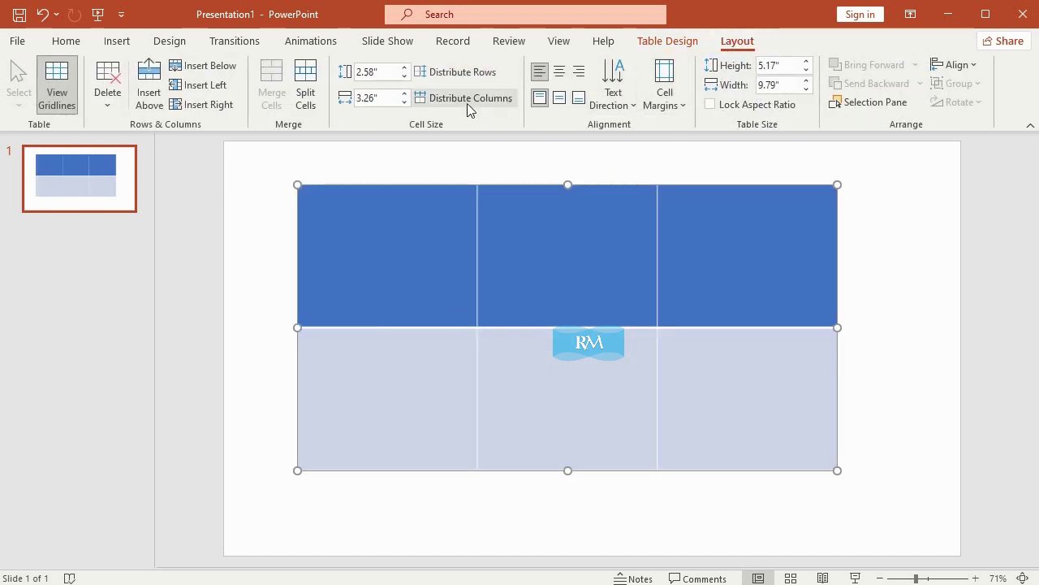
click(405, 68)
click(405, 68)
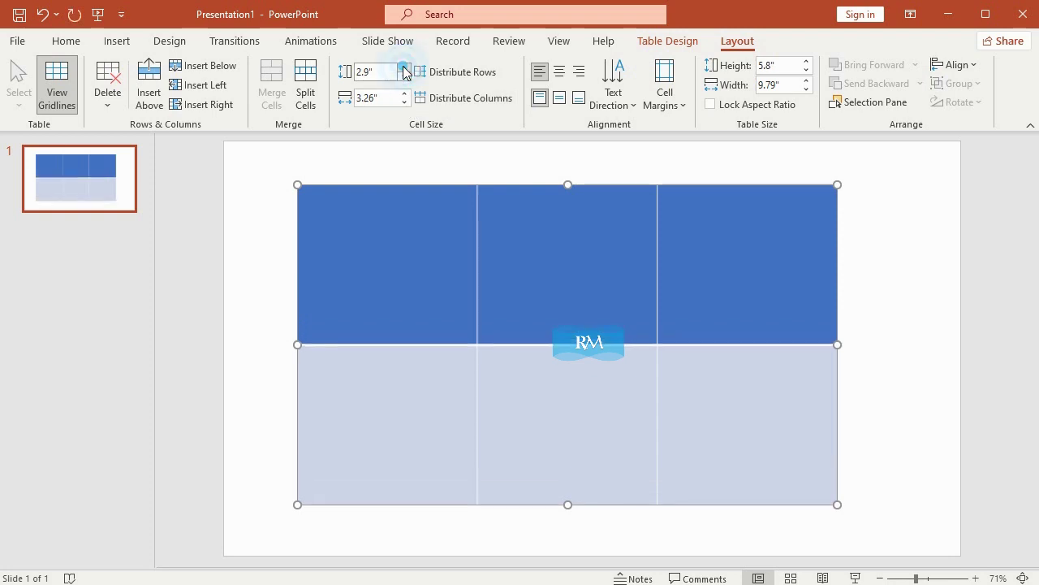
click(404, 67)
click(388, 71)
click(389, 71)
text(3.17)
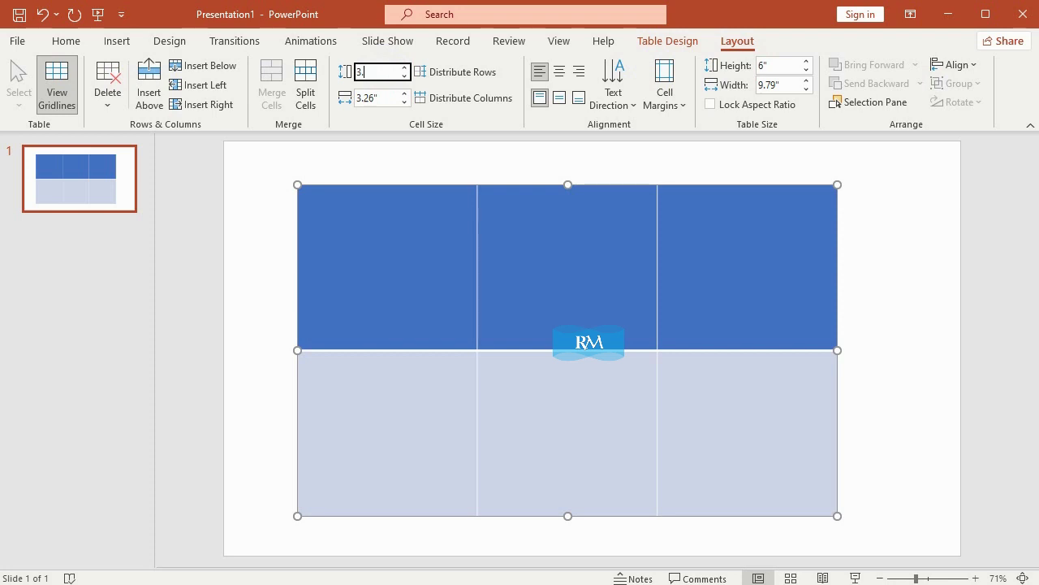
click(390, 99)
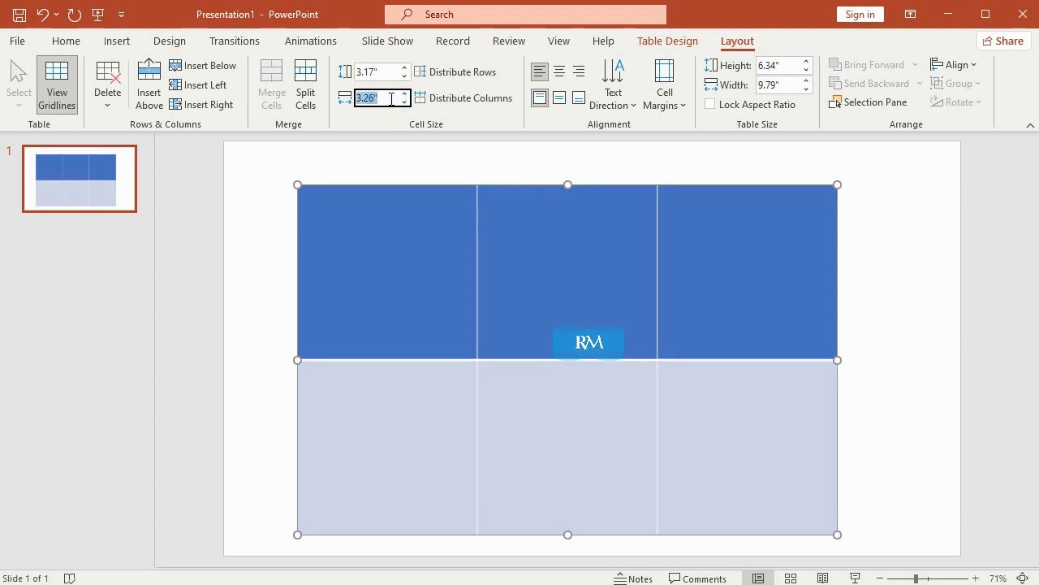
text(6)
key(Return)
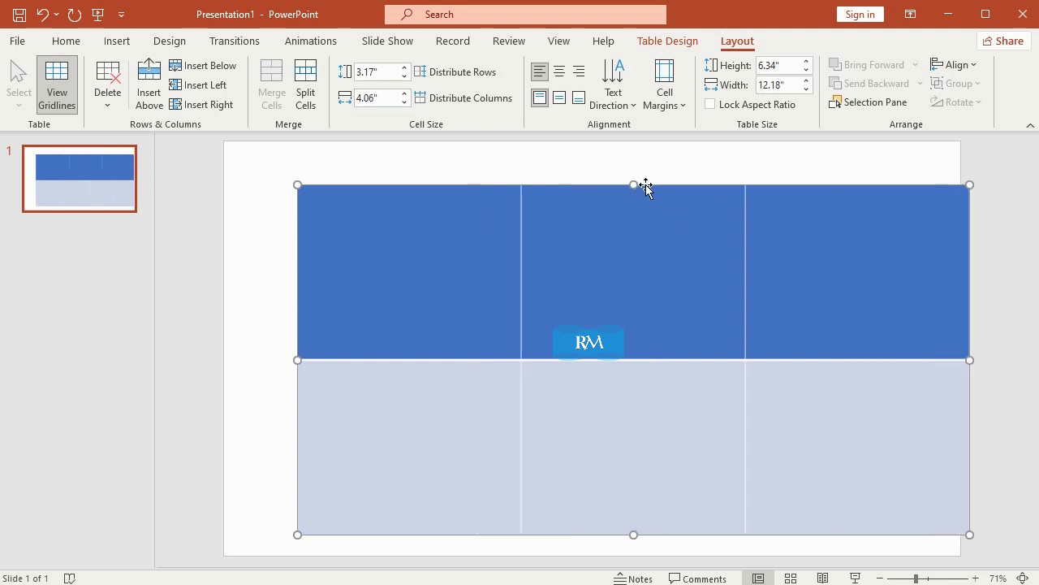
Step: Move the table up and left, and center all cell contents horizontally and vertically
drag(646, 189, 606, 173)
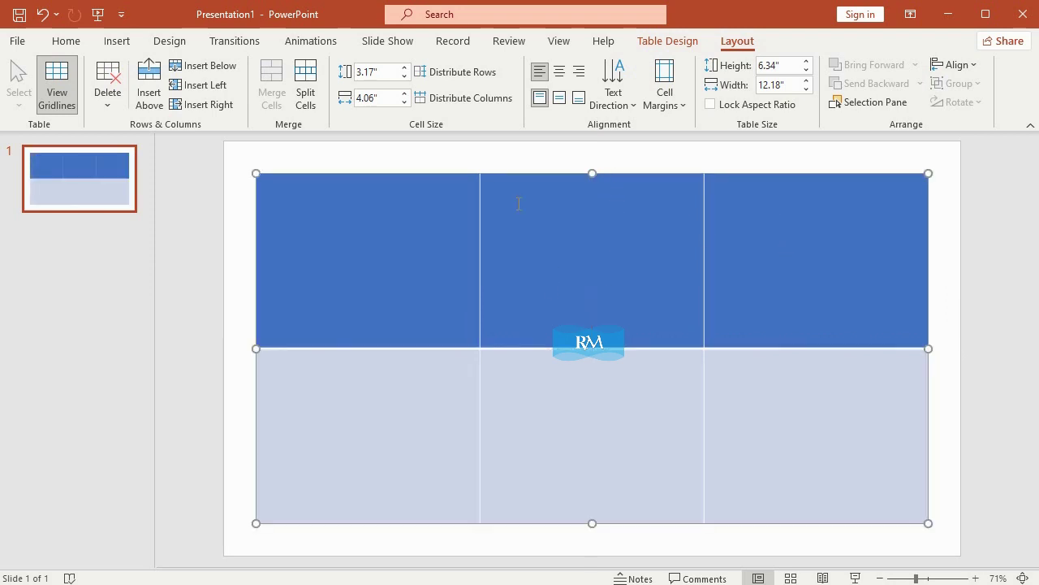
drag(333, 223, 780, 428)
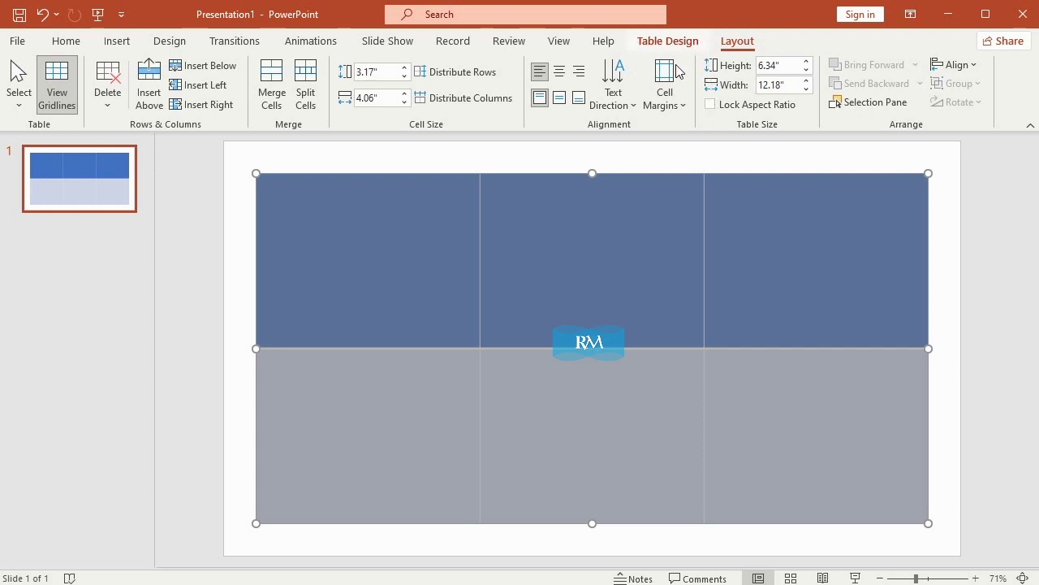
click(559, 99)
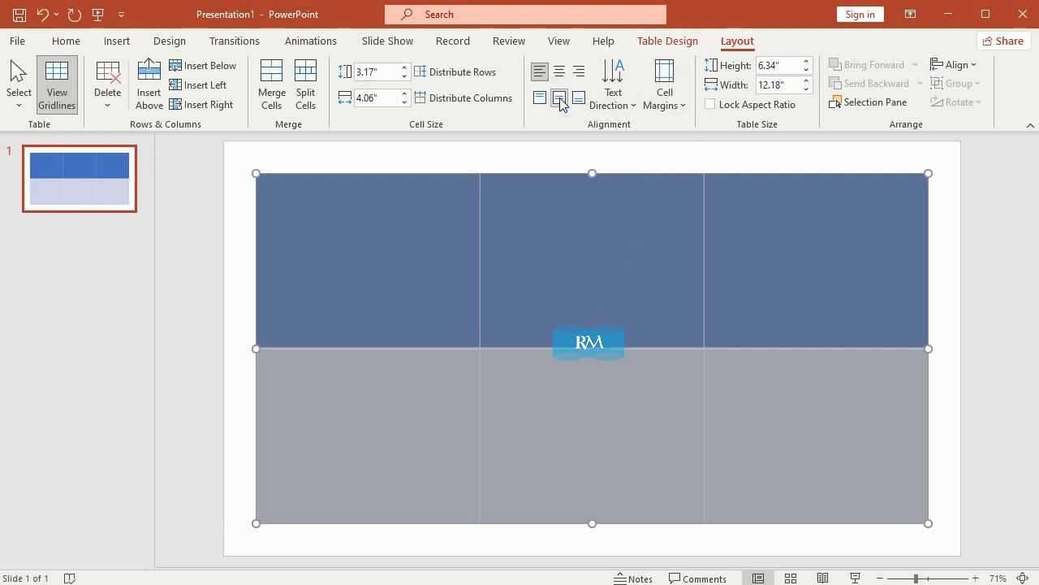
click(560, 73)
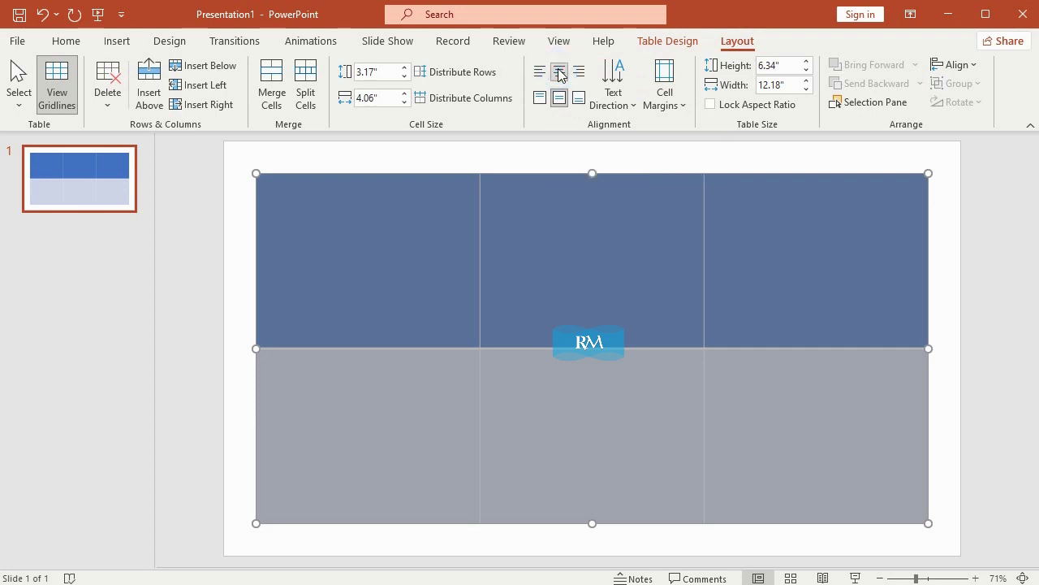
click(425, 243)
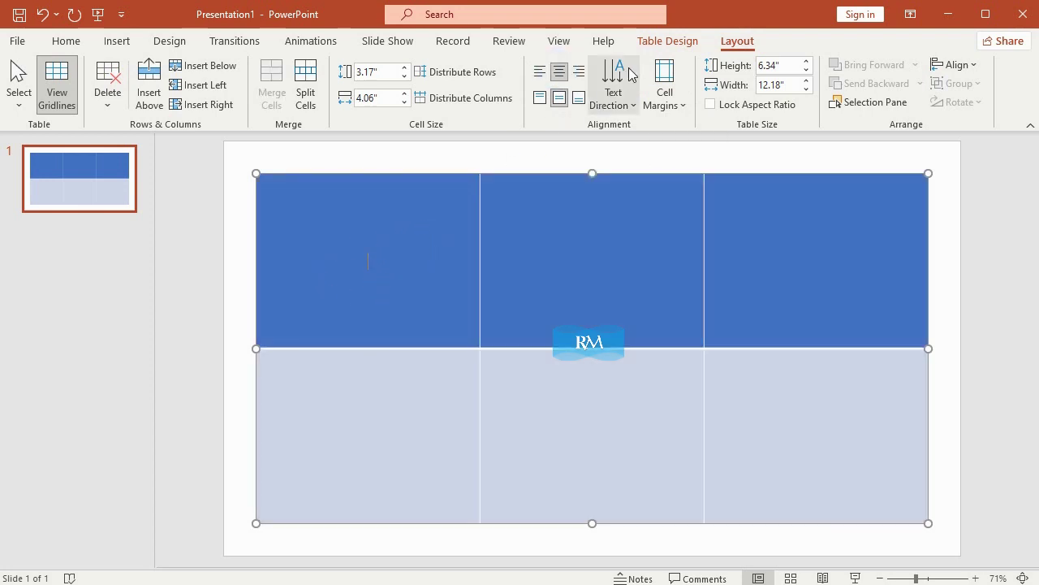
click(660, 42)
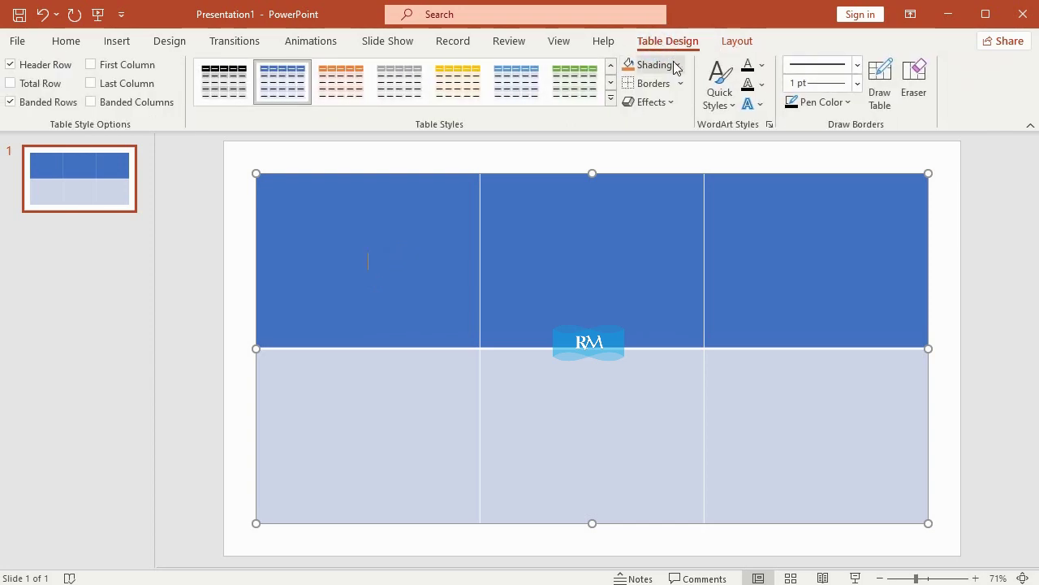
Step: Fill the top-left cell with the img100 cave picture from Windows\Web\Screen
click(674, 65)
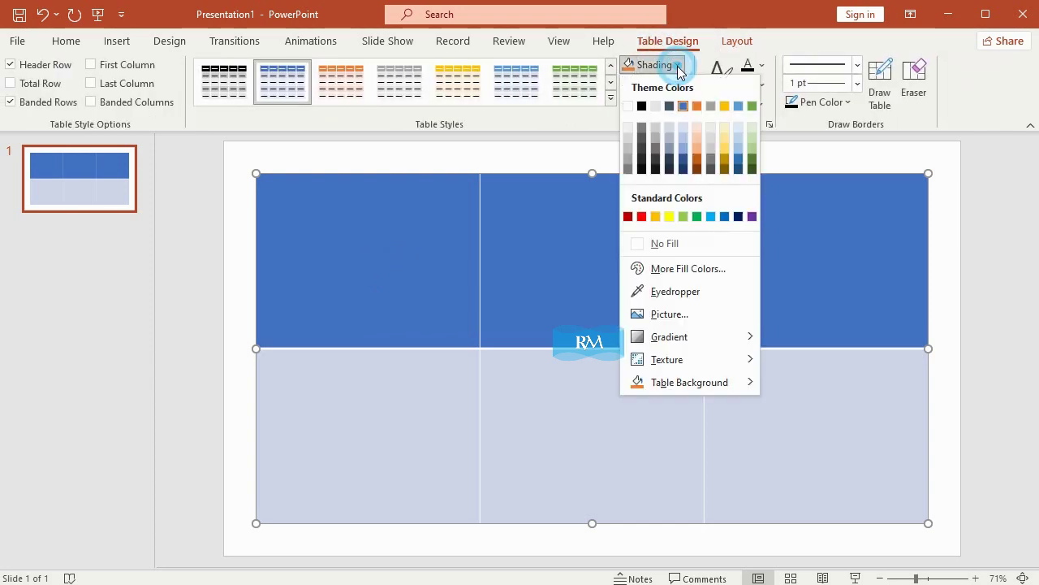
click(703, 314)
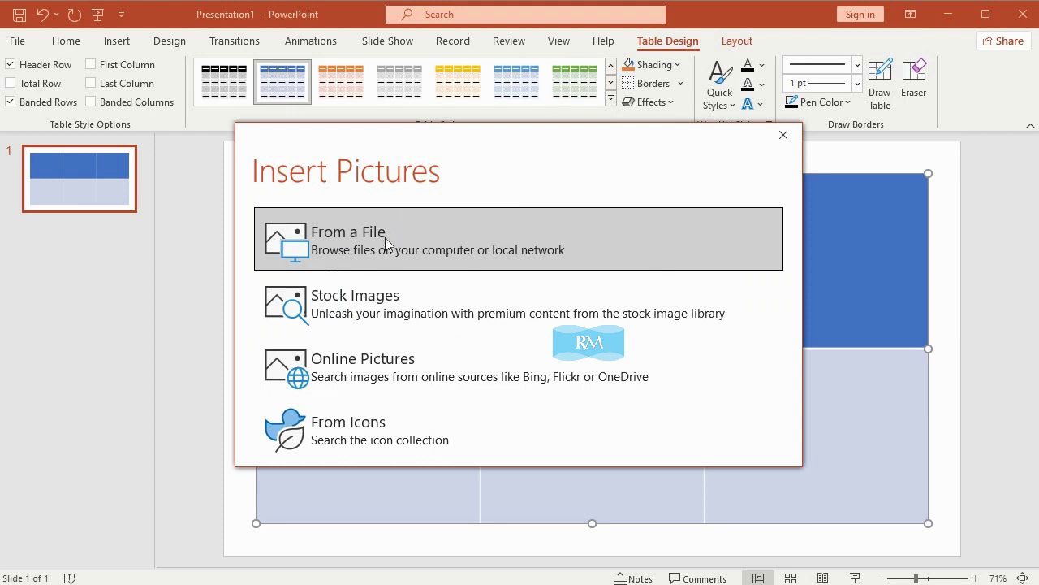
click(387, 233)
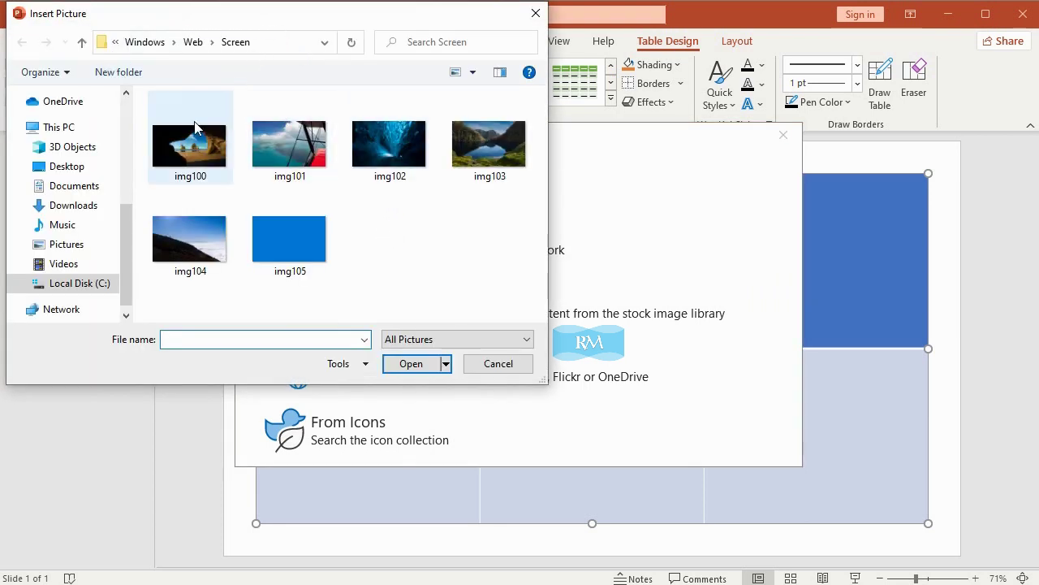
click(101, 286)
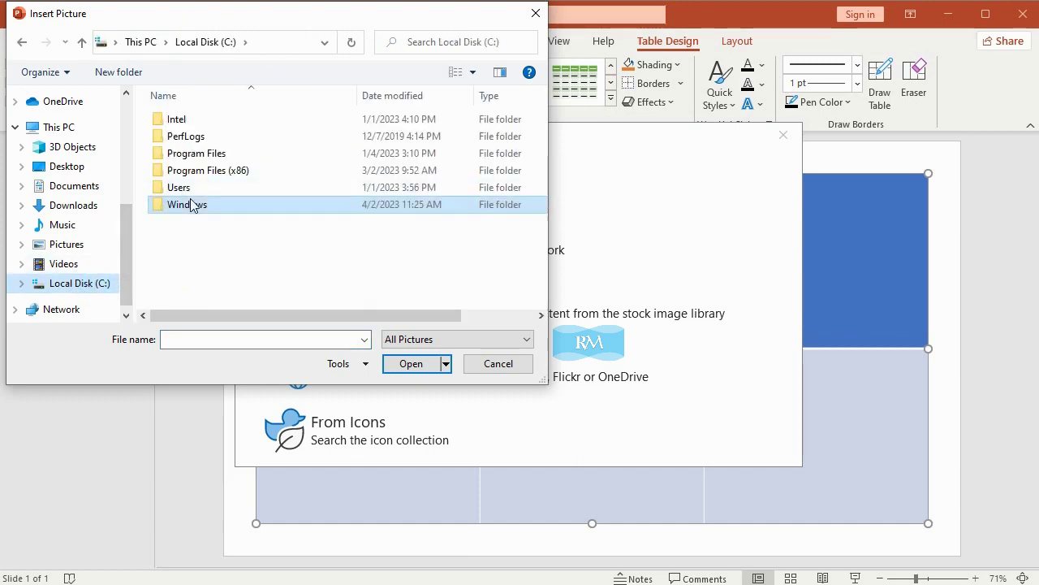
double_click(193, 204)
scroll(193, 203, down, 3)
scroll(195, 210, down, 7)
scroll(201, 231, down, 5)
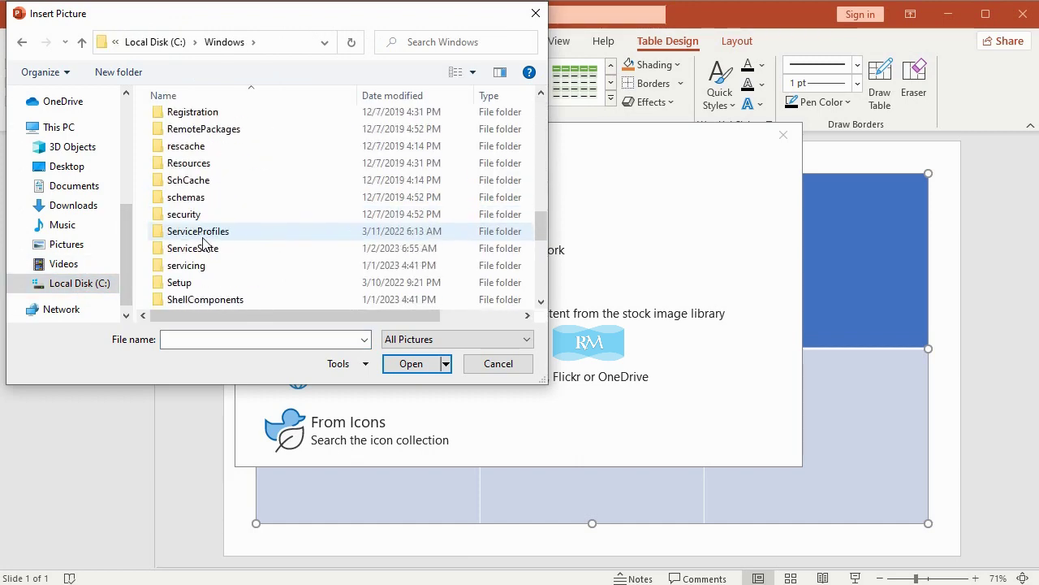
scroll(202, 260, down, 7)
double_click(199, 284)
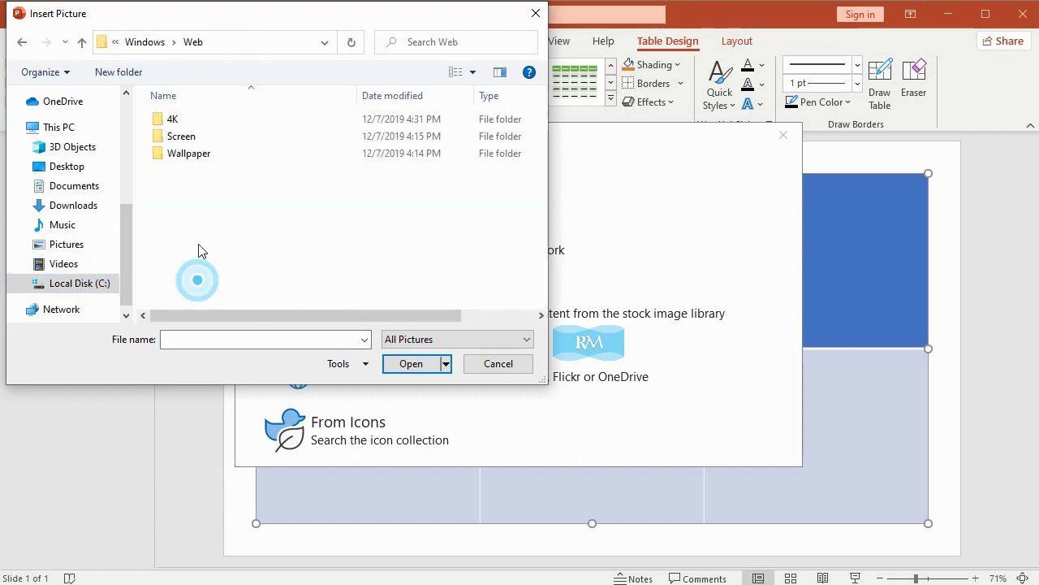
double_click(196, 139)
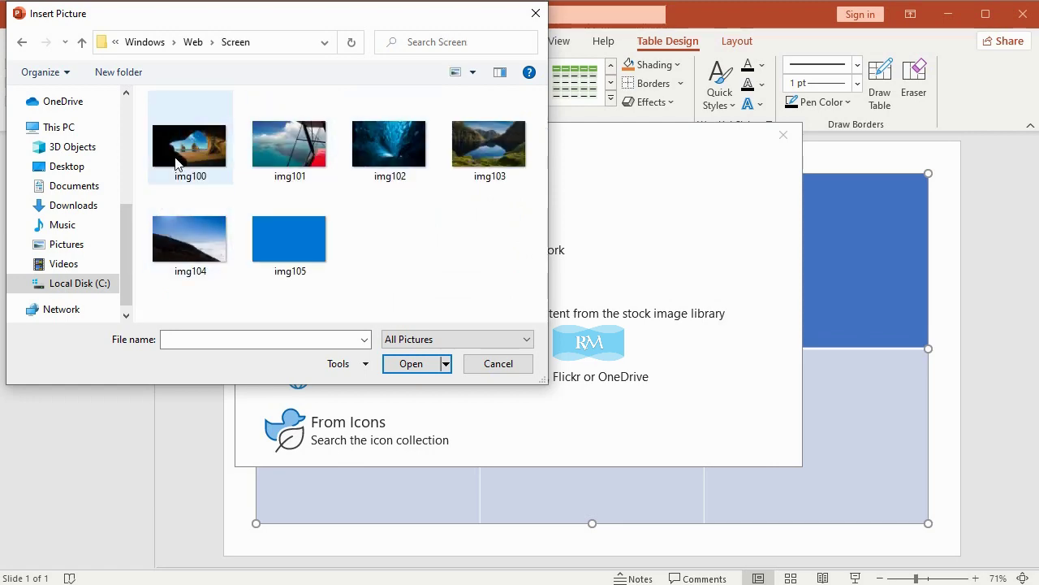
double_click(185, 144)
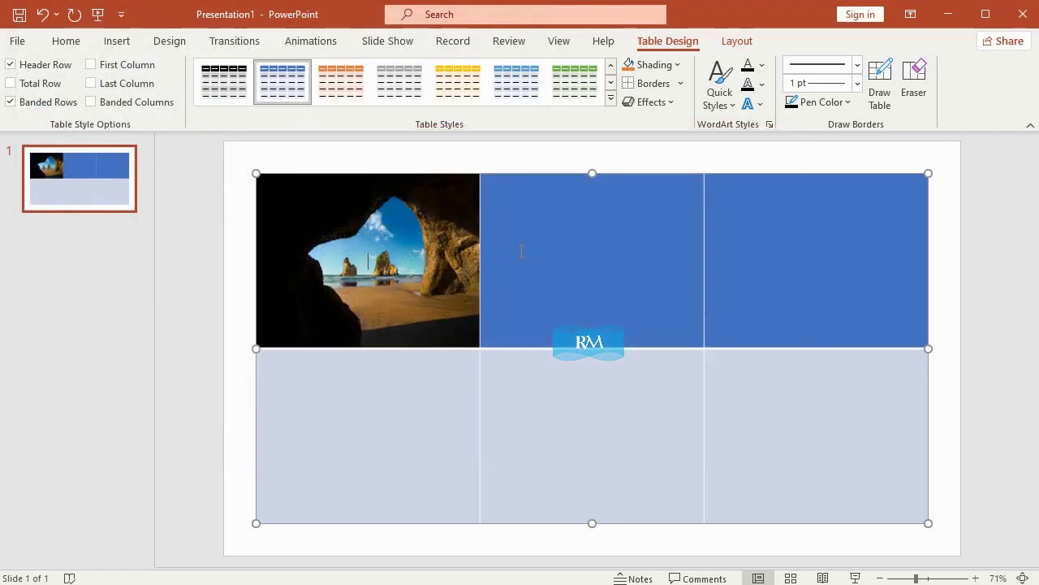
Step: Fill the top-middle cell with the aerial coastline photo img101
click(588, 263)
click(671, 71)
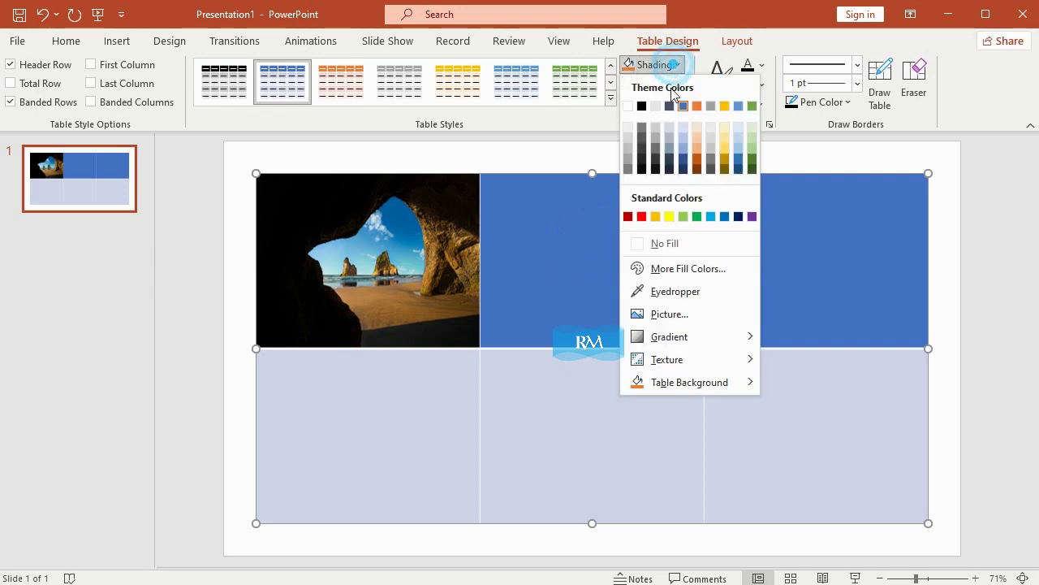
click(682, 313)
click(418, 245)
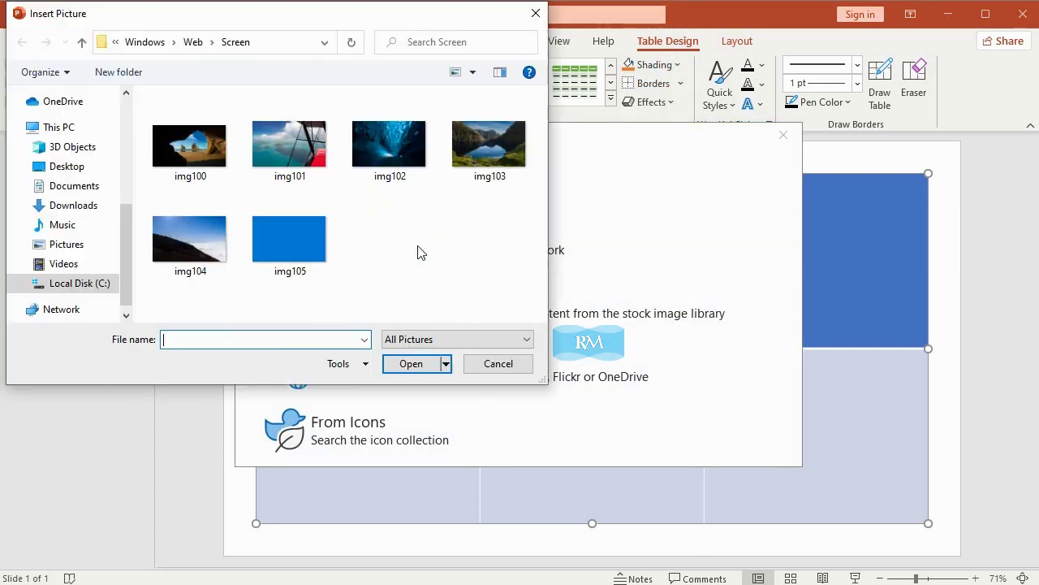
double_click(293, 146)
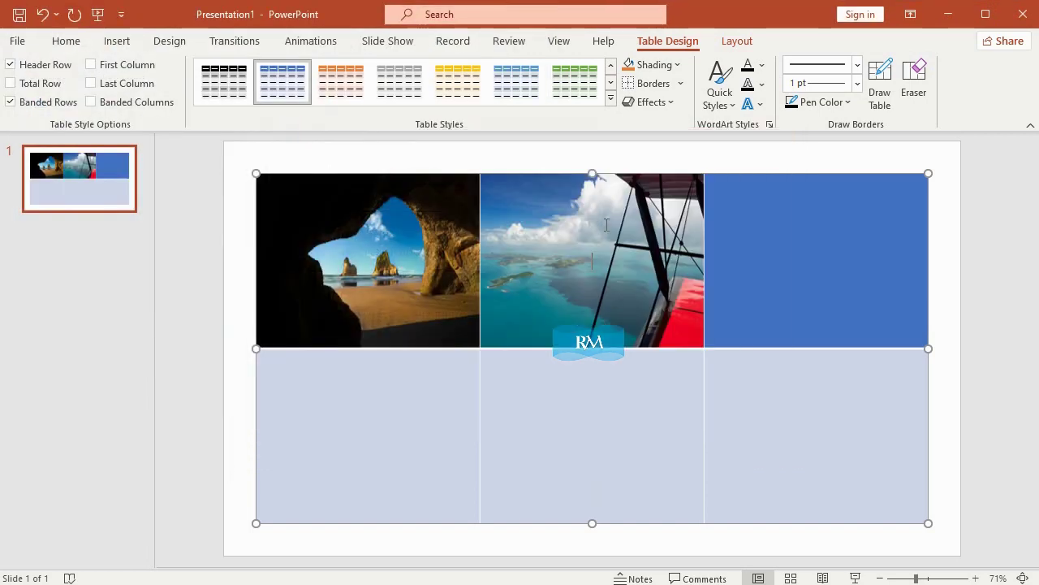
Step: Fill the top-right cell with the blue ice cave photo img102
click(813, 253)
click(665, 64)
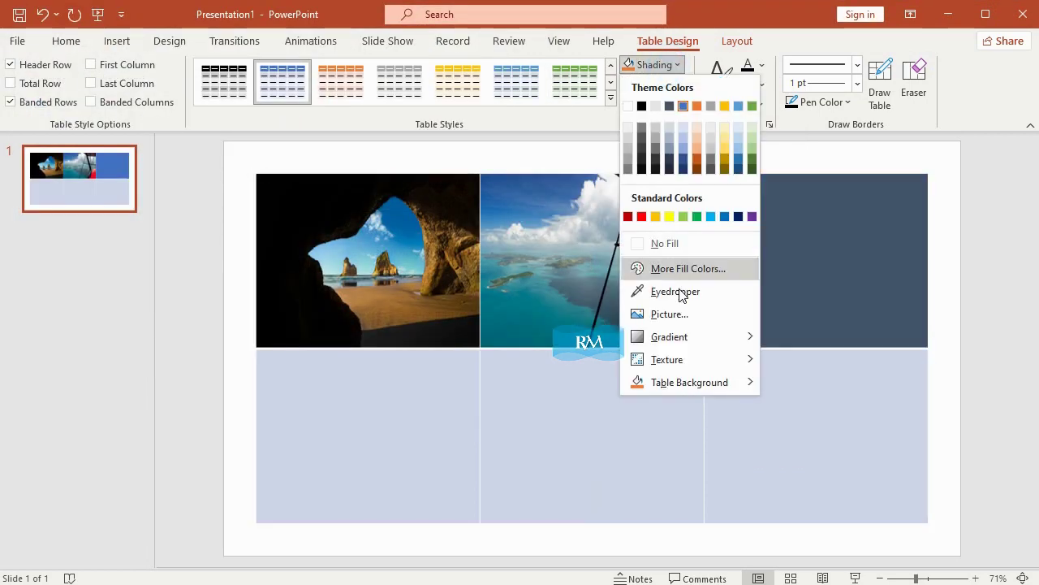
click(685, 315)
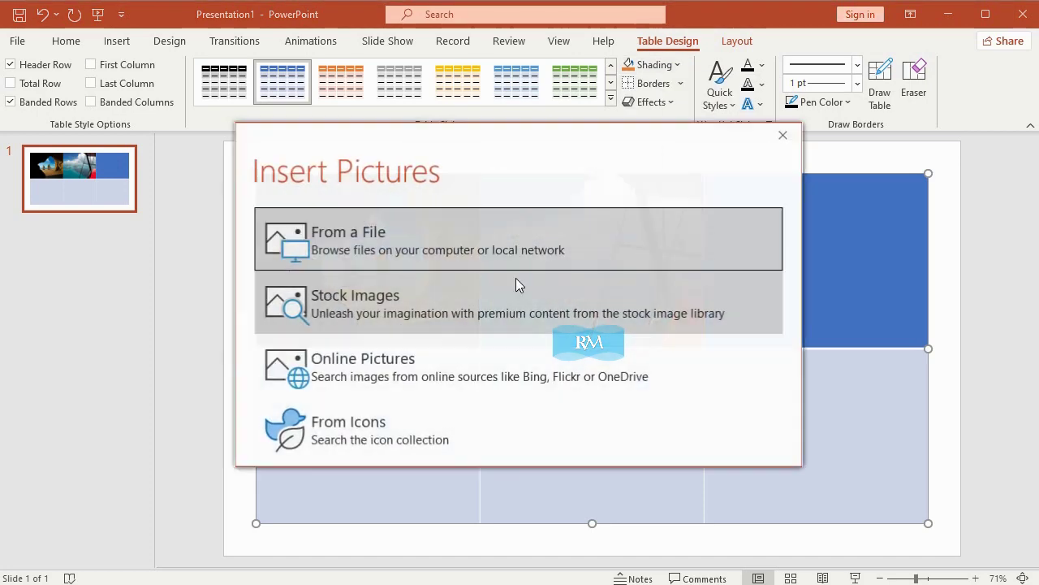
click(392, 235)
double_click(388, 155)
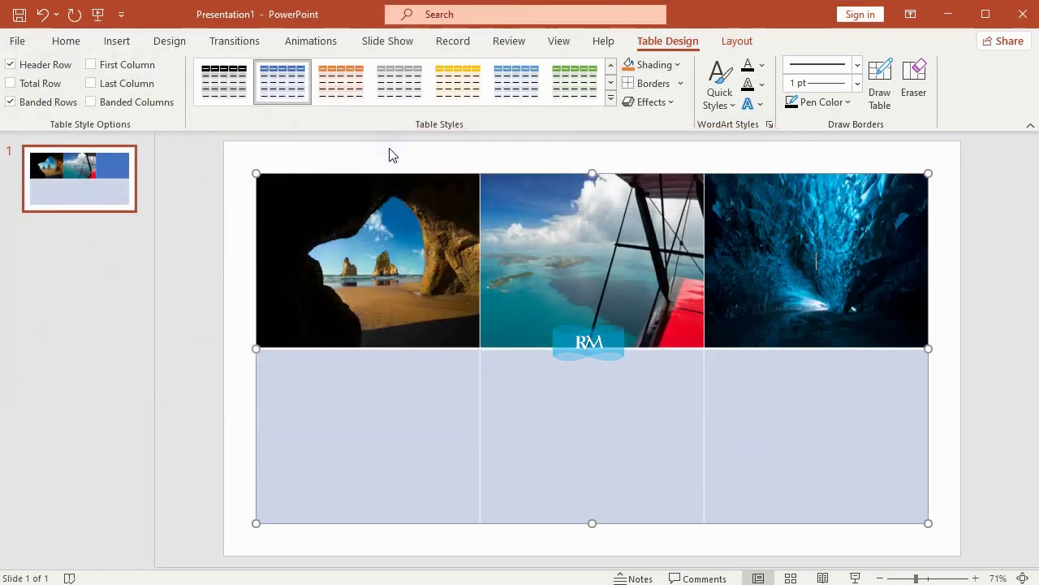
Step: Fill the bottom-left cell with the mountain lake photo img103
click(411, 448)
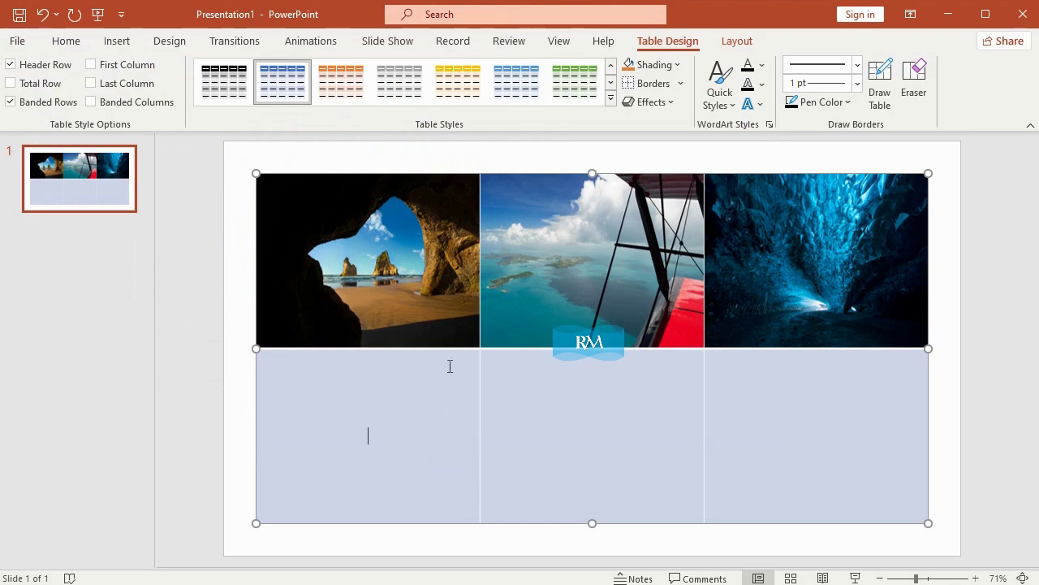
click(654, 65)
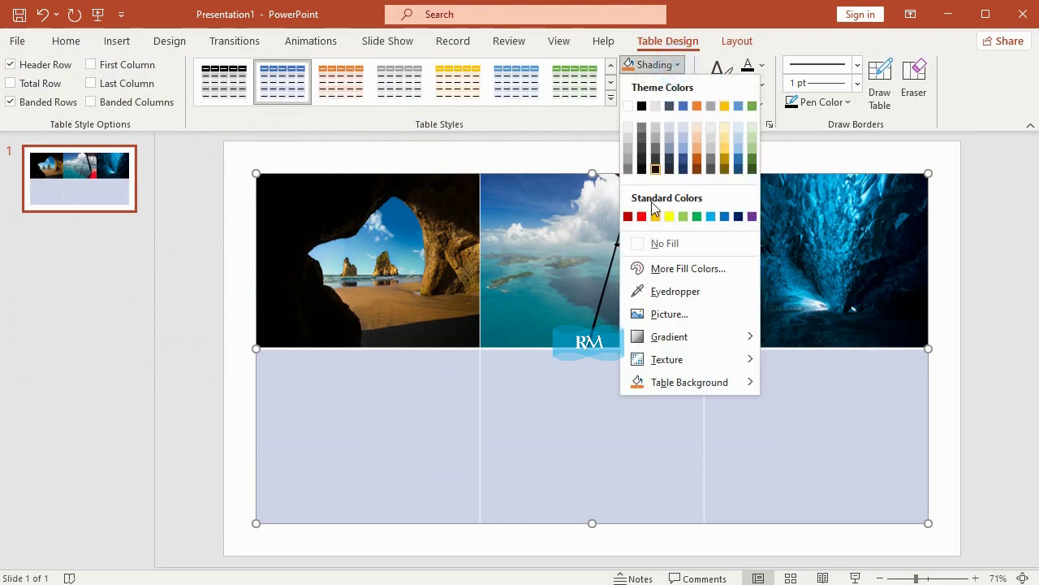
click(658, 311)
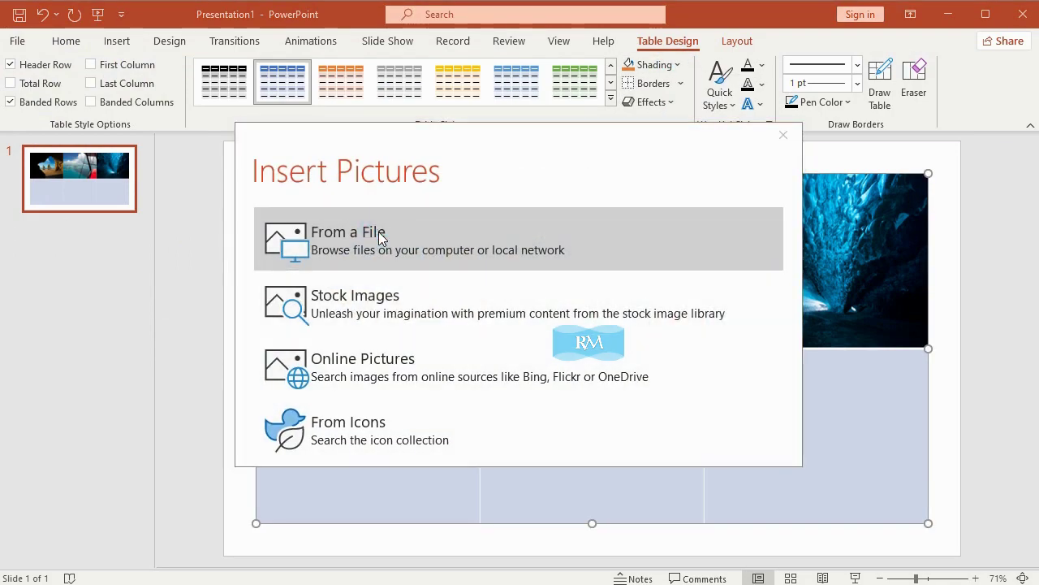
click(380, 235)
double_click(487, 144)
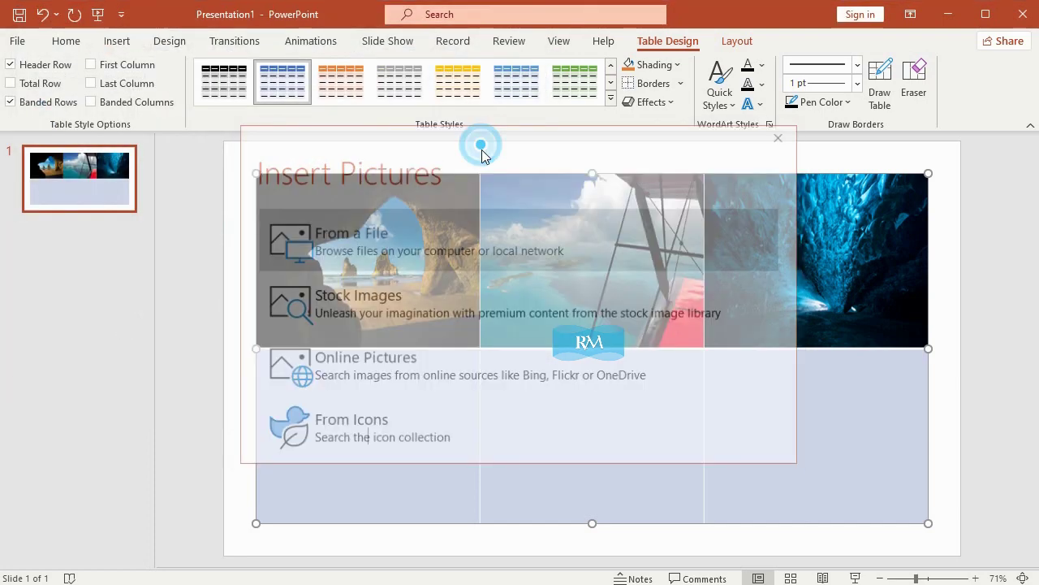
Step: Fill the bottom-middle cell with the hillside photo img104
click(591, 378)
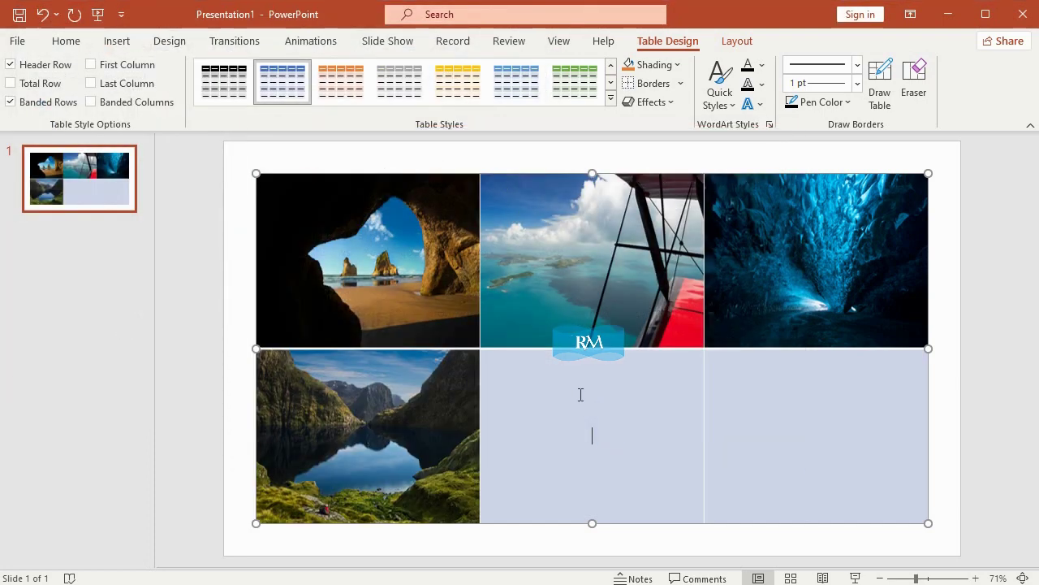
click(653, 65)
click(672, 308)
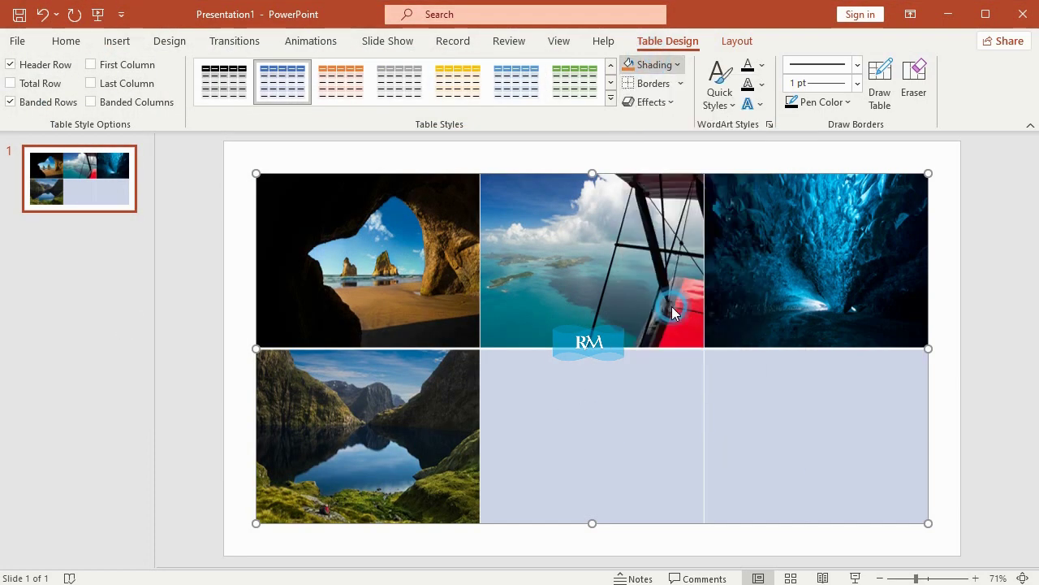
click(372, 269)
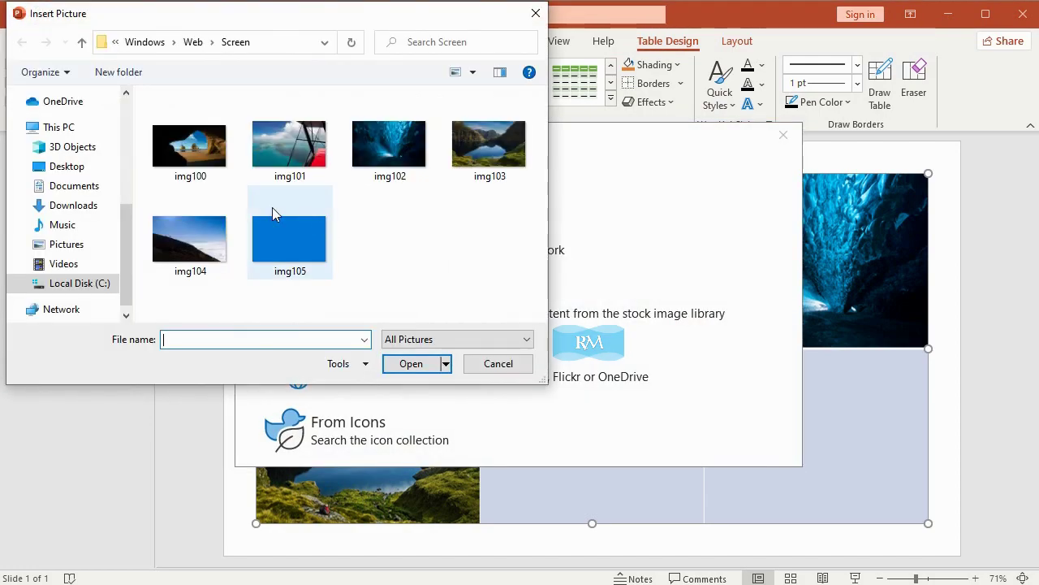
double_click(208, 243)
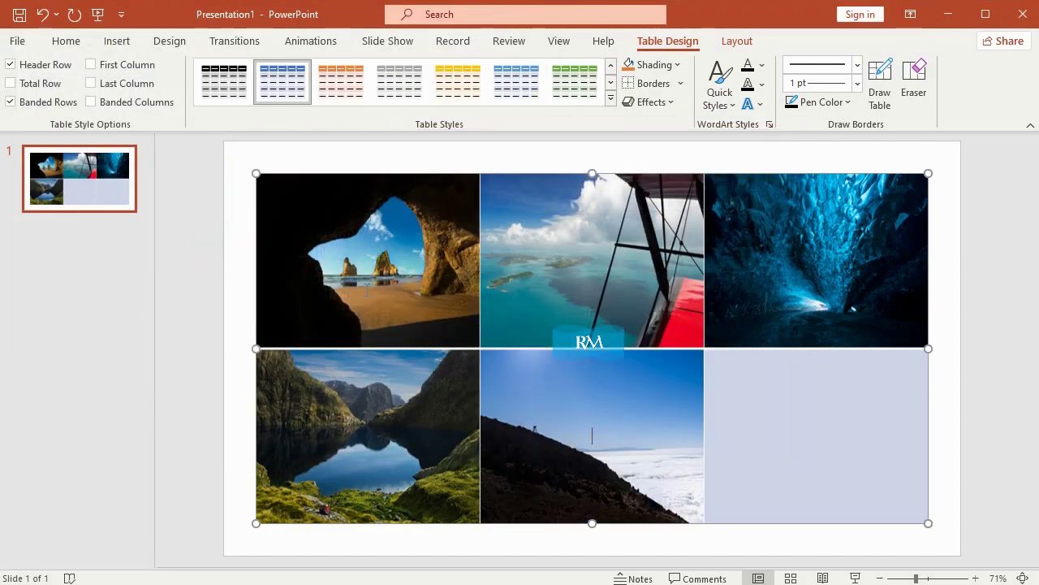
Step: Fill the bottom-right cell with the beach arches photo img1 from Wallpaper\Windows 10
click(824, 421)
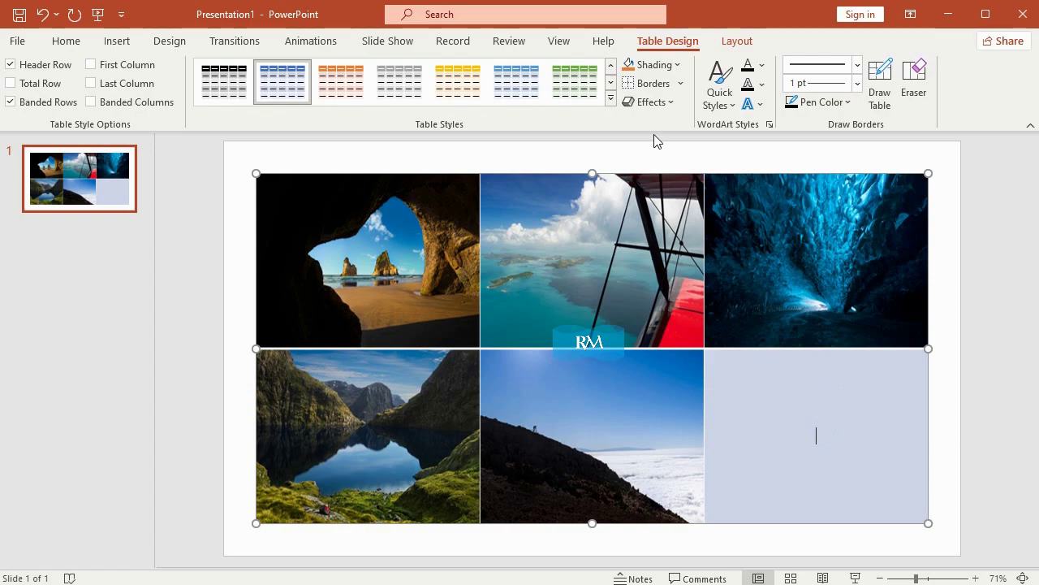
click(656, 69)
click(691, 311)
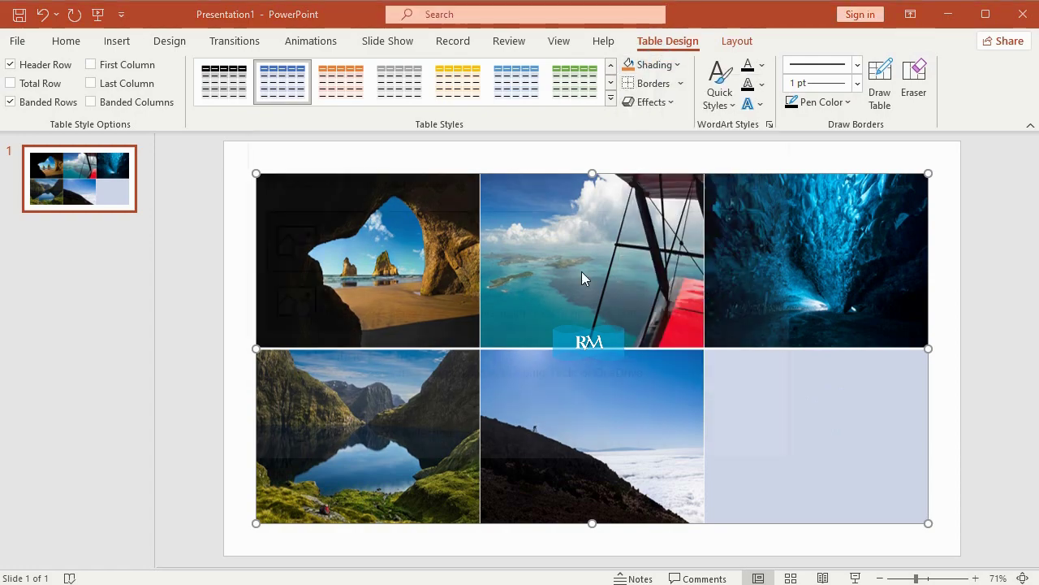
click(342, 235)
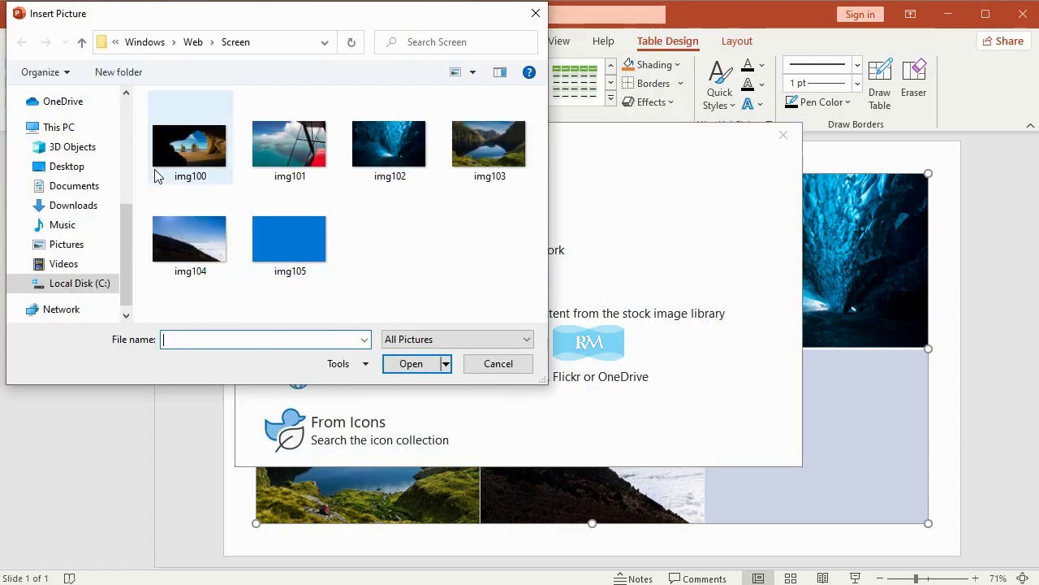
click(82, 43)
click(202, 160)
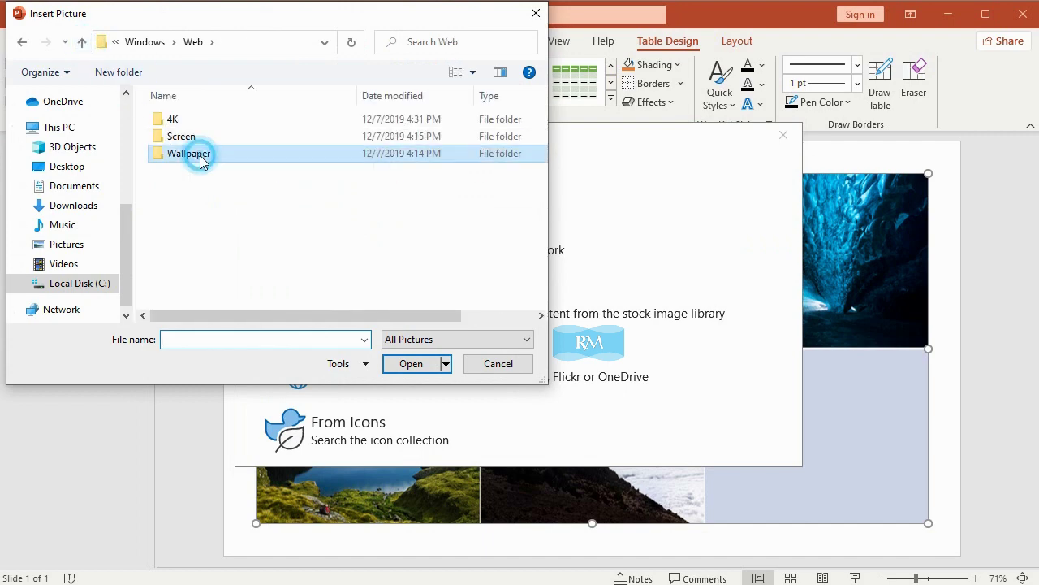
double_click(202, 160)
double_click(186, 155)
click(185, 147)
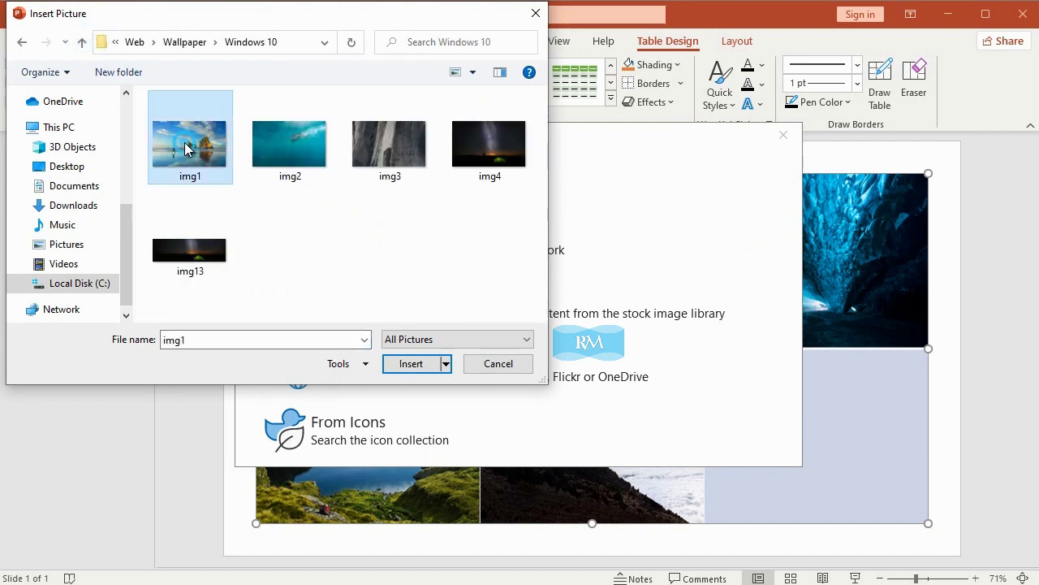
click(431, 364)
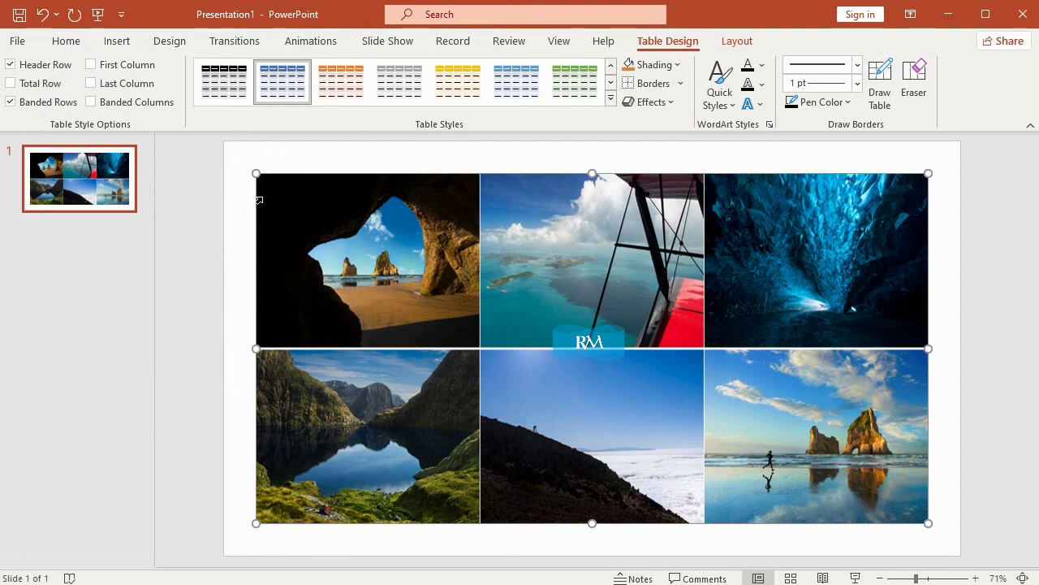
drag(257, 172, 255, 170)
Step: Apply red 1 pt All Borders to every table cell
click(254, 171)
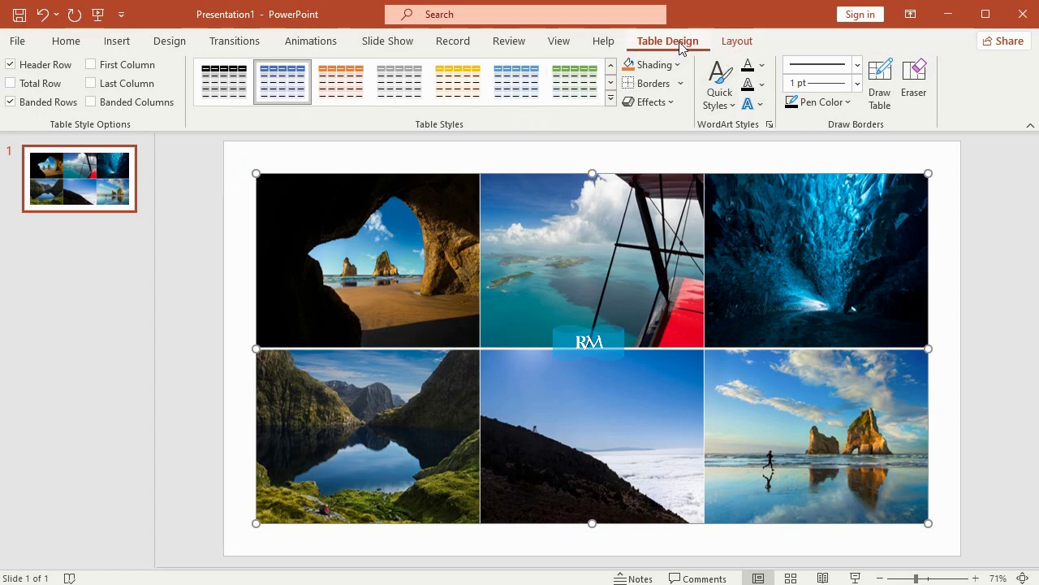
click(856, 83)
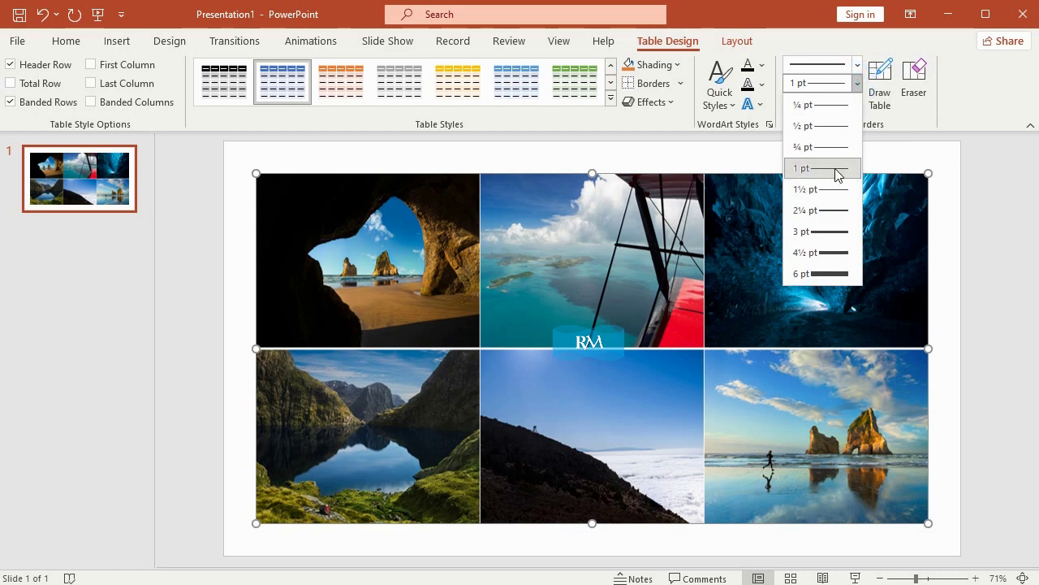
click(836, 171)
click(848, 104)
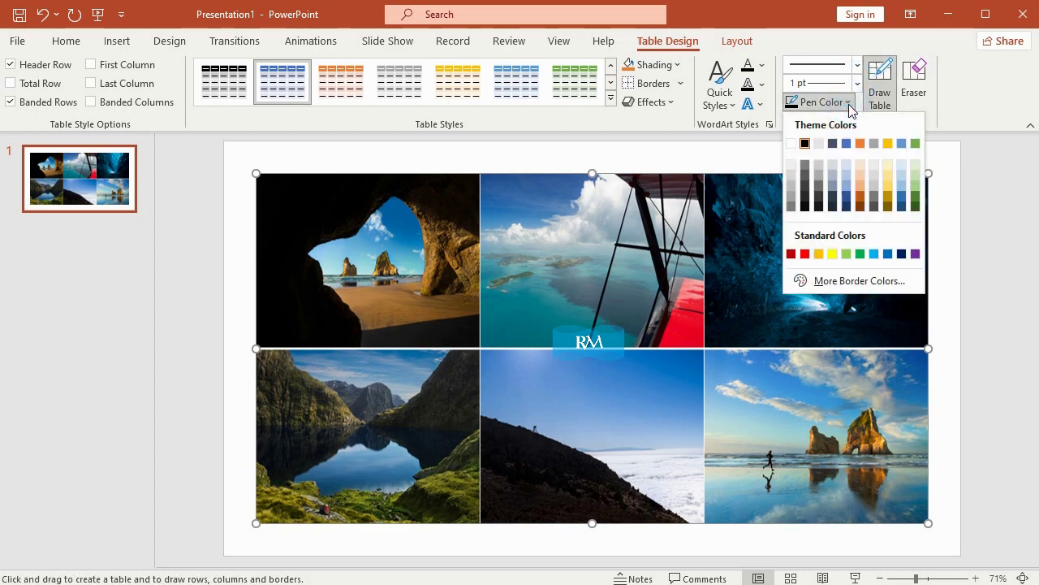
click(804, 254)
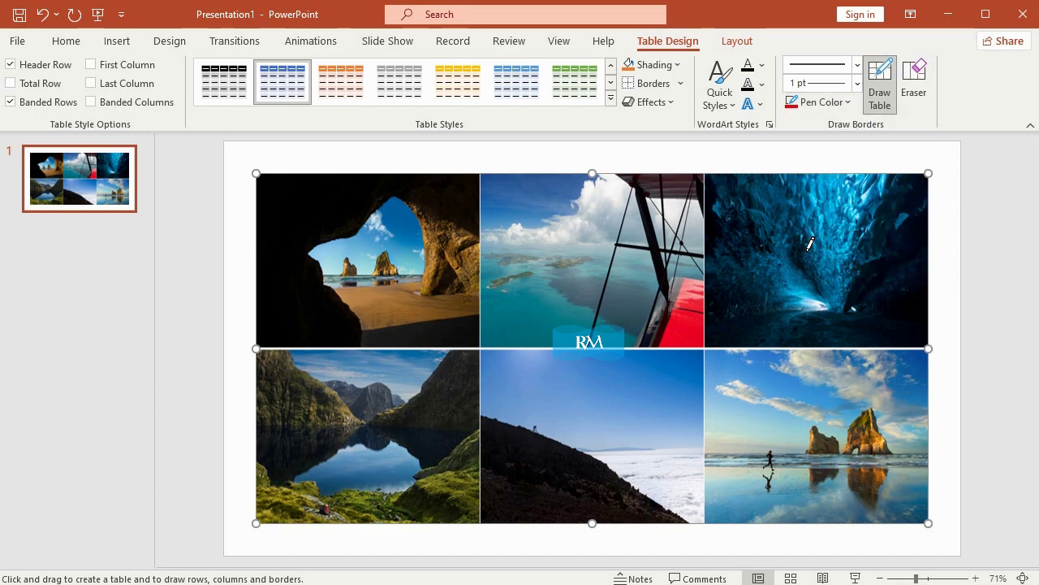
click(679, 83)
click(671, 132)
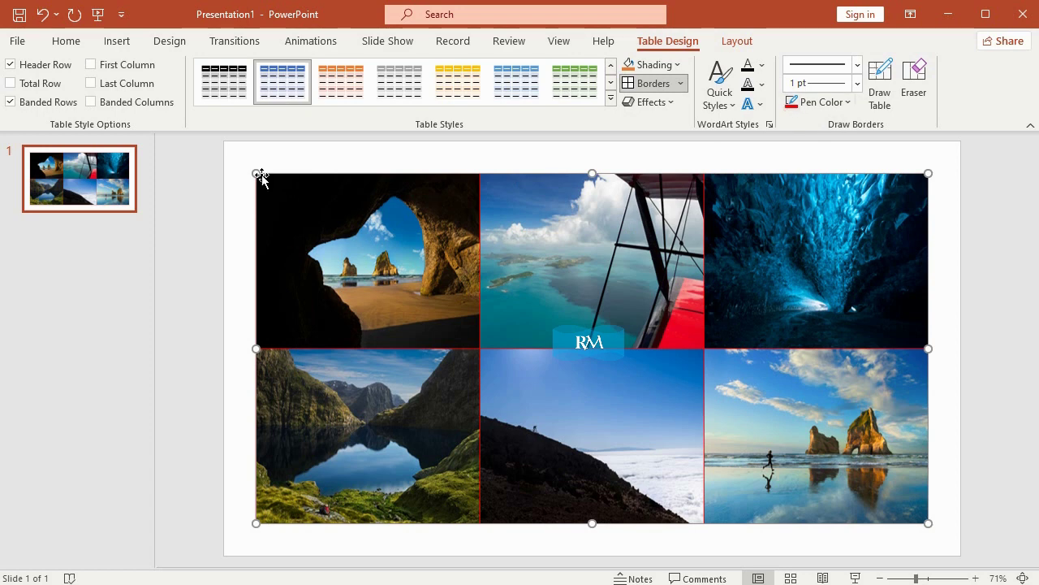
Step: Thicken the red borders to 3 pt, then 4½ pt, reapplying All Borders
click(858, 83)
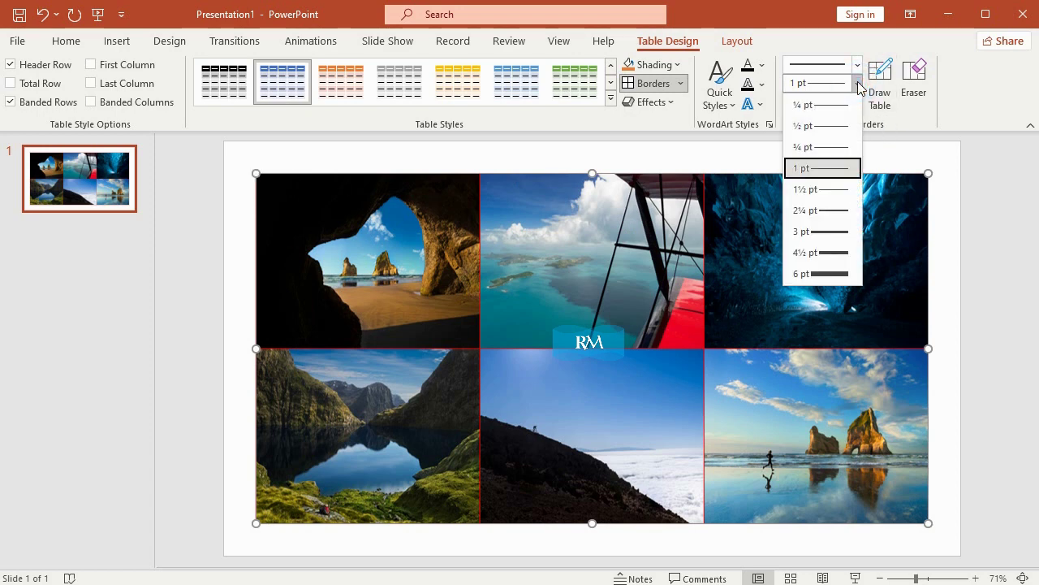
click(830, 231)
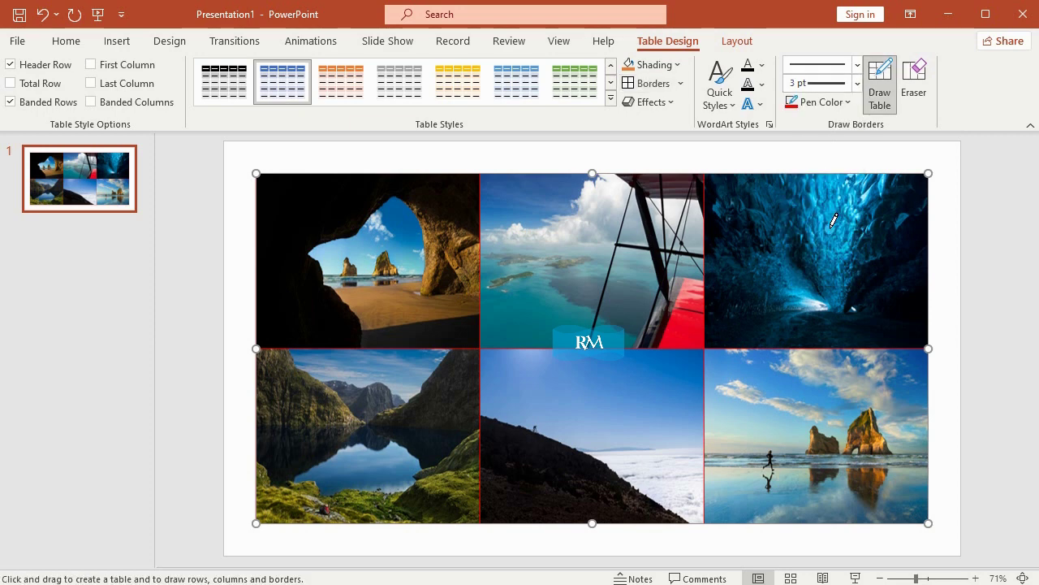
click(630, 88)
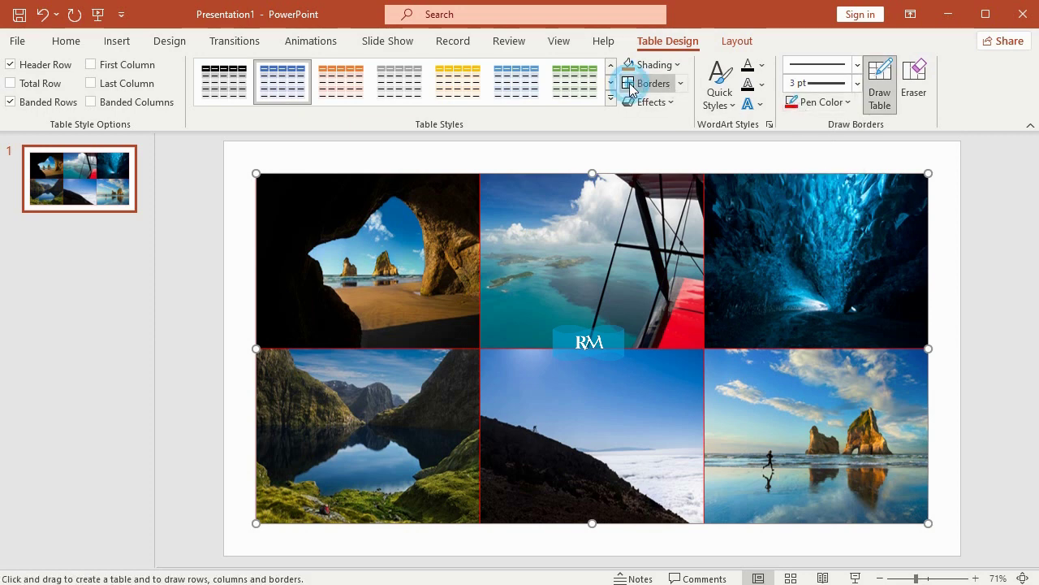
click(993, 210)
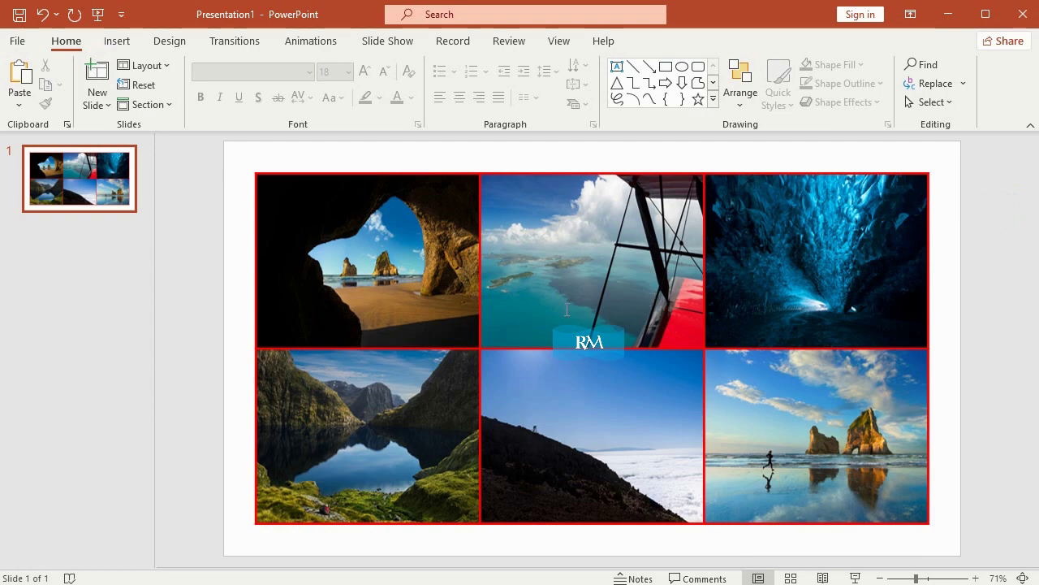
click(337, 197)
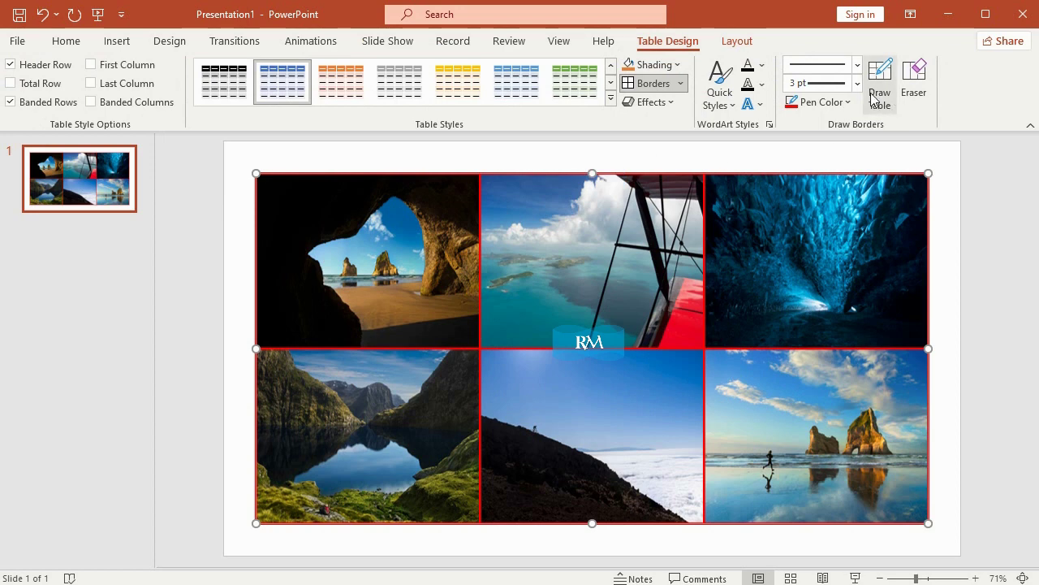
click(856, 83)
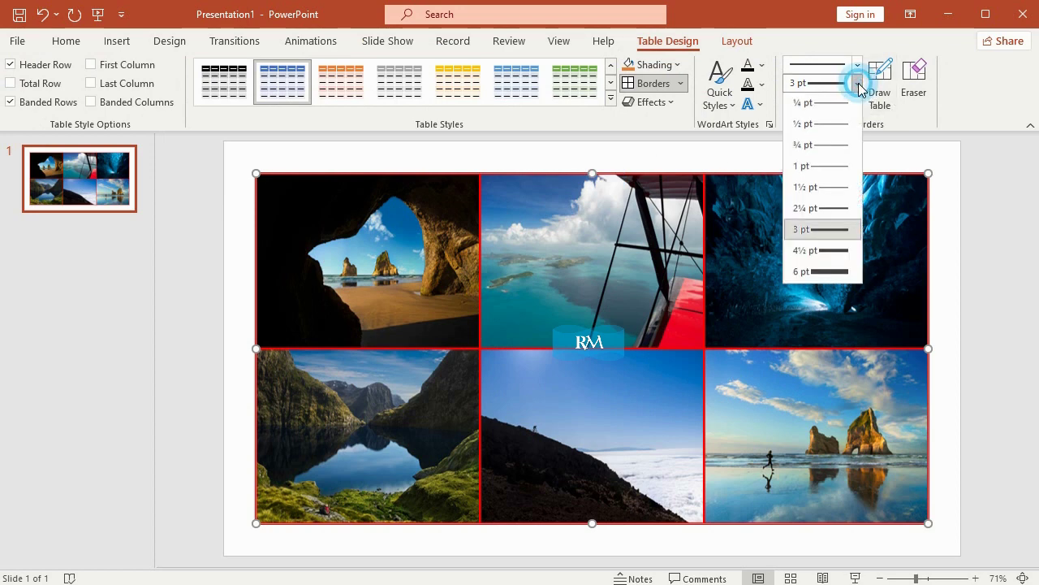
click(821, 253)
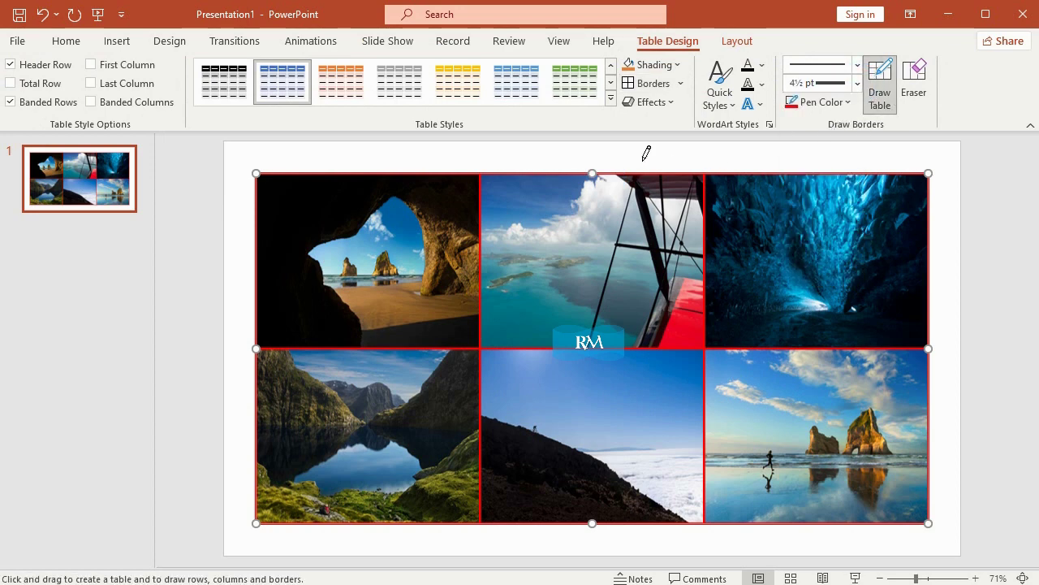
click(630, 83)
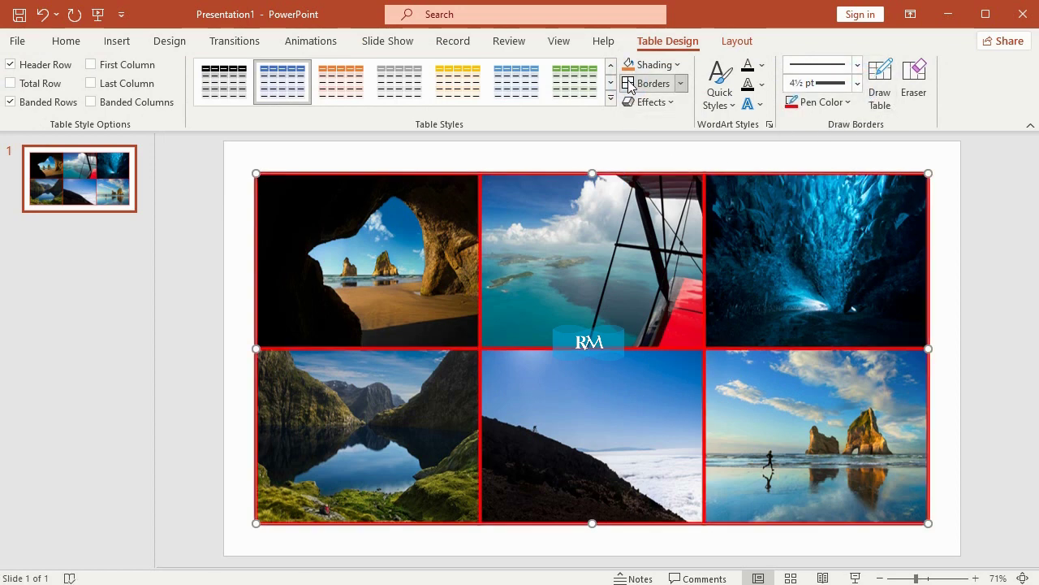
click(998, 299)
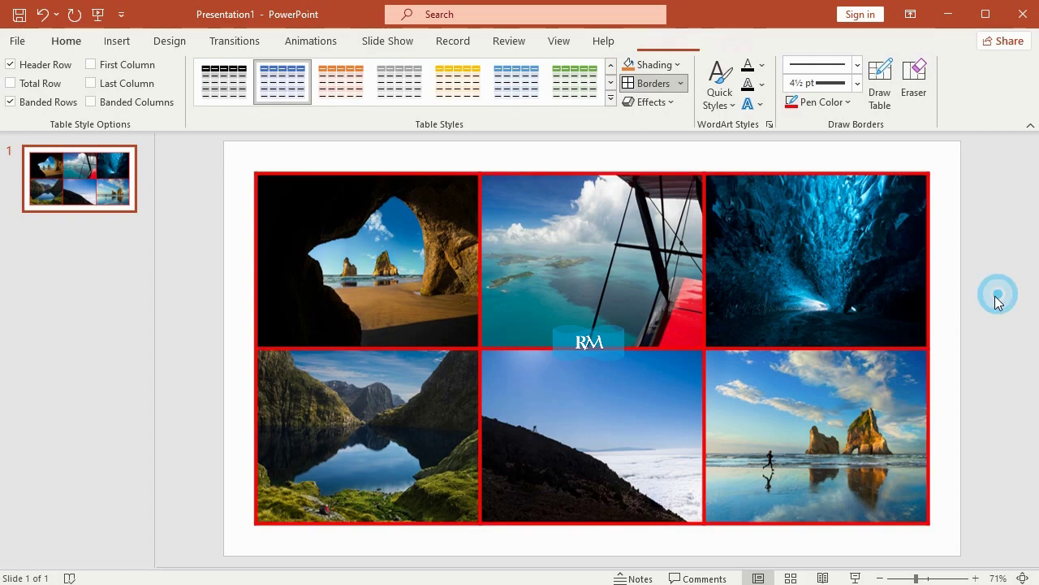
Step: Type the captions Image 1 through Image 6 into the cells, then select all six cells
click(117, 42)
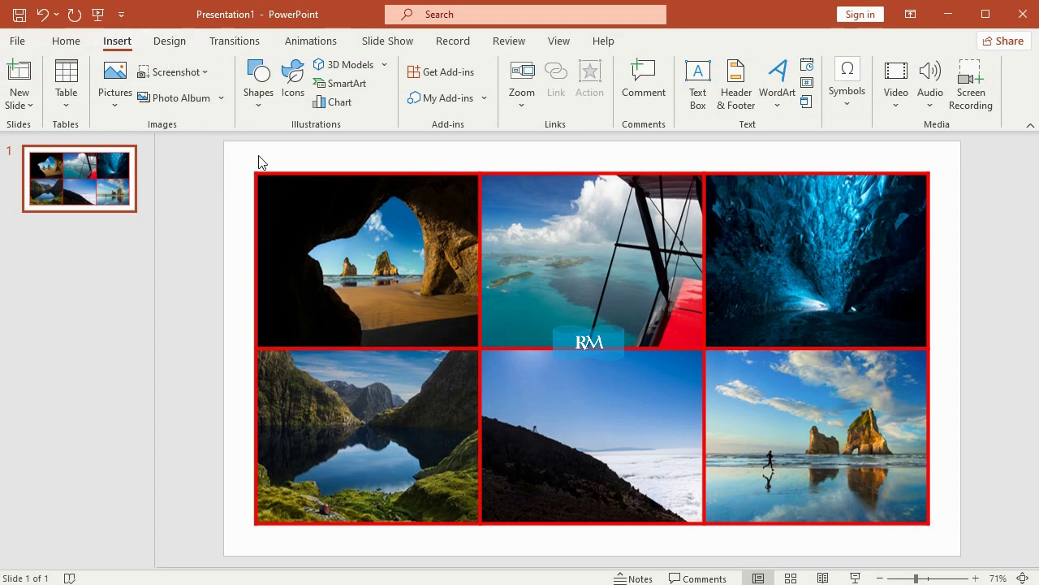
click(370, 315)
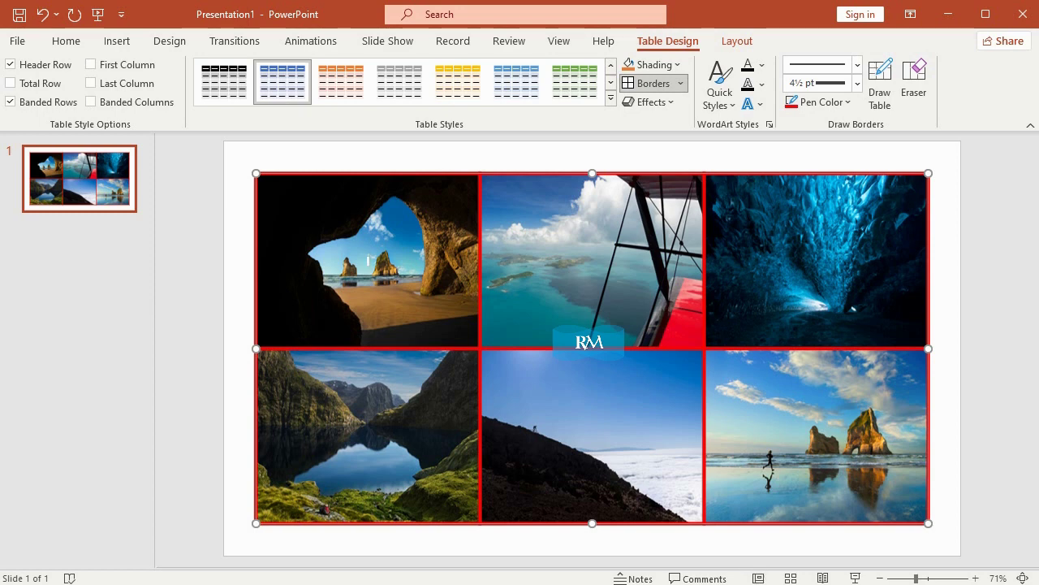
text(Image)
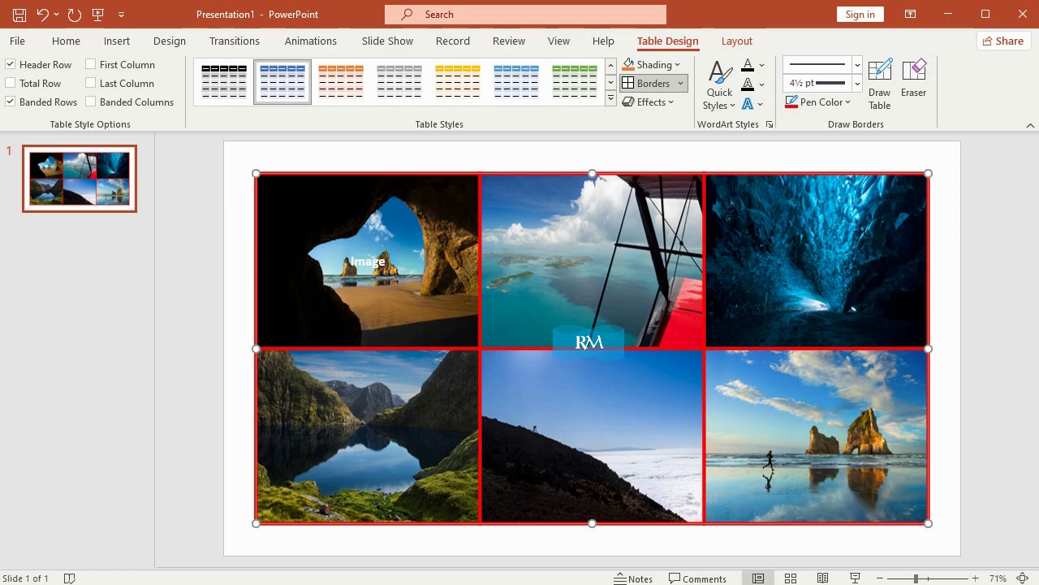
text( 1)
click(609, 262)
text(Image)
text( 2)
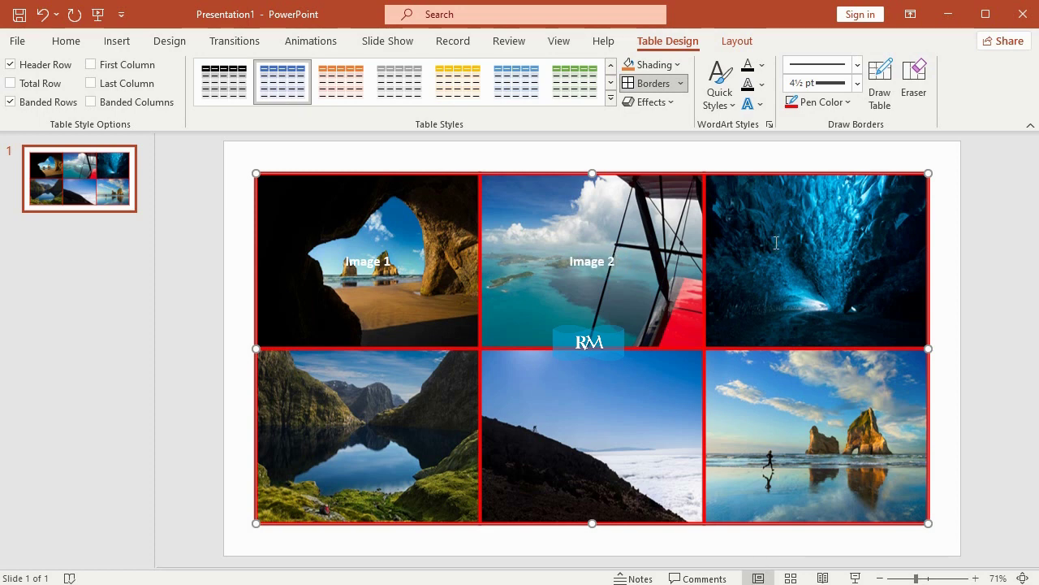
click(844, 258)
text(Ima)
click(400, 434)
text(Im)
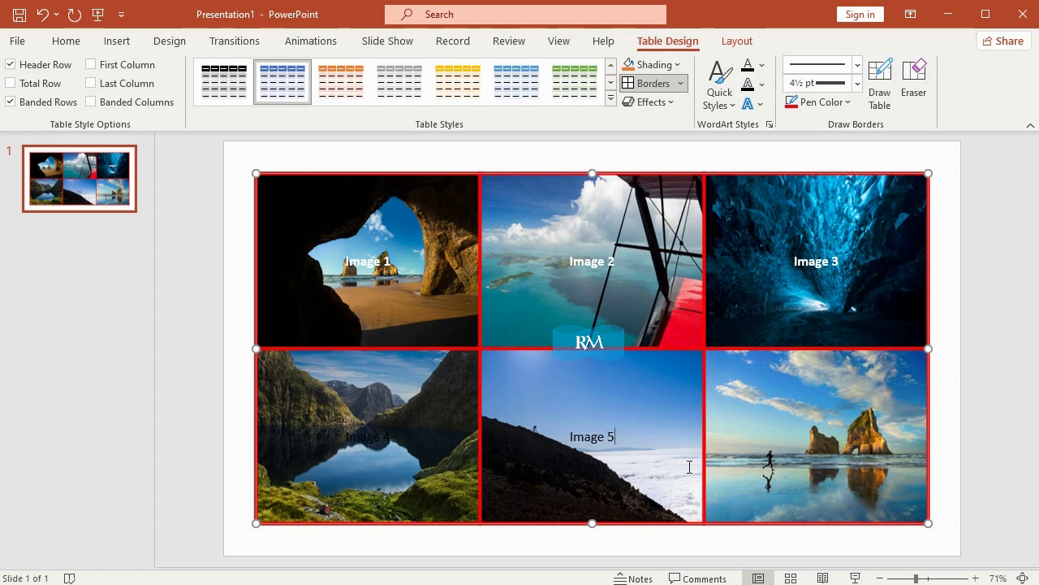
click(849, 436)
text(Image 6)
drag(341, 255, 868, 454)
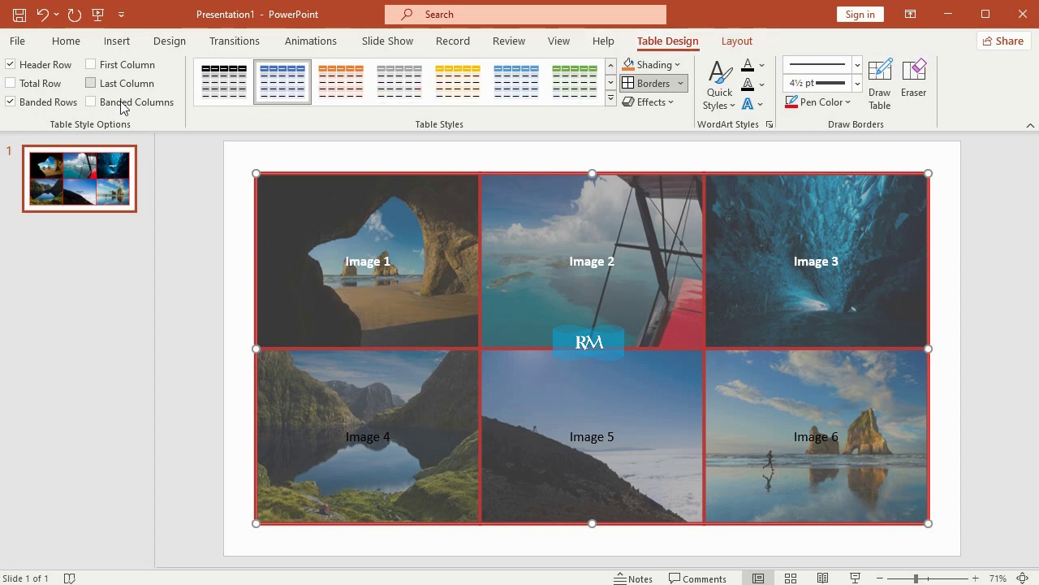
Step: Format the captions as bold white Brush Script Std at 24 pt
click(68, 41)
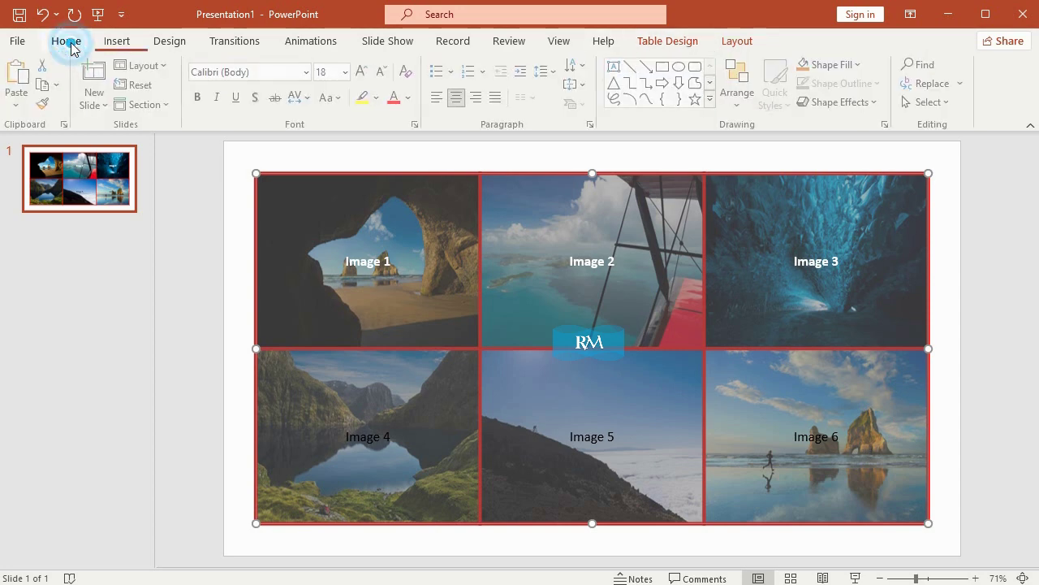
click(311, 72)
scroll(347, 363, down, 3)
scroll(347, 363, down, 4)
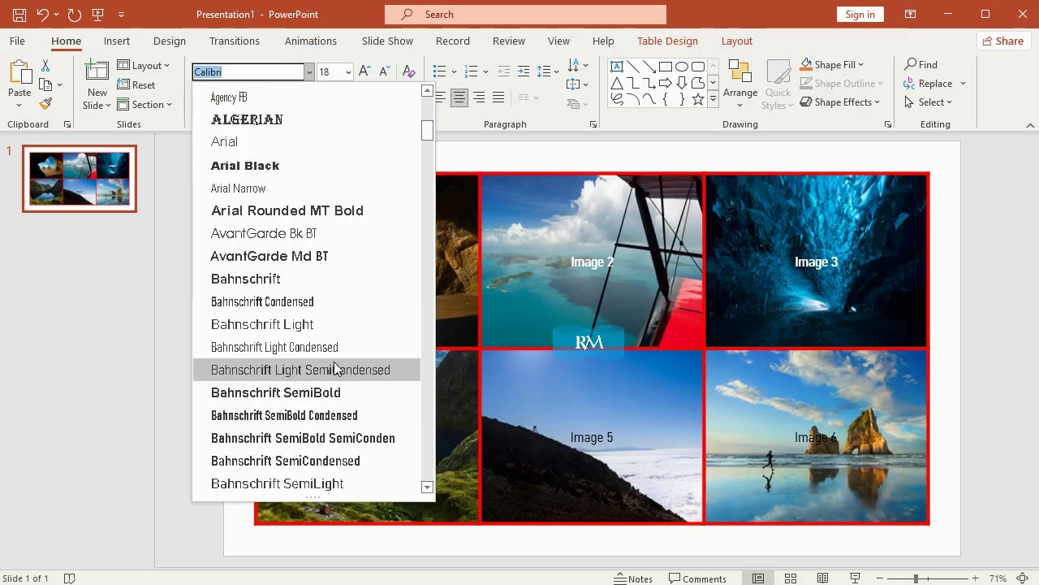
scroll(337, 367, down, 4)
scroll(337, 368, down, 1)
scroll(337, 368, down, 3)
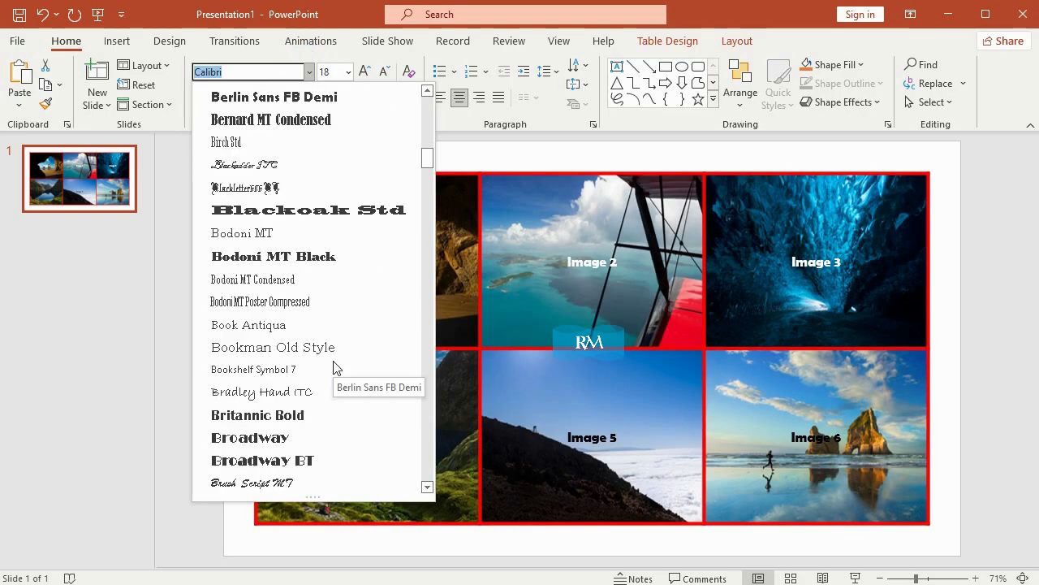
scroll(337, 368, down, 1)
scroll(333, 367, down, 1)
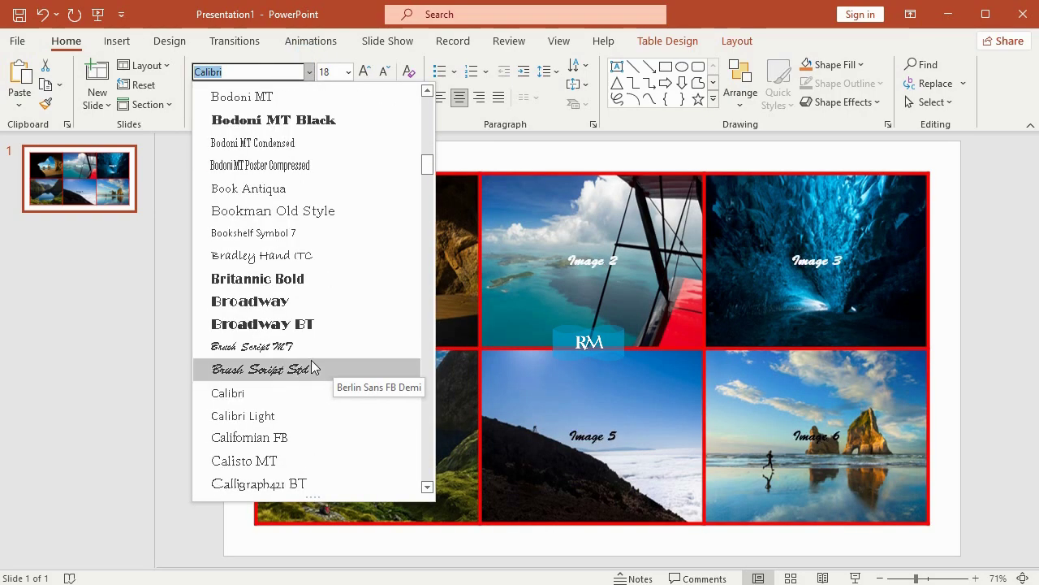
click(312, 370)
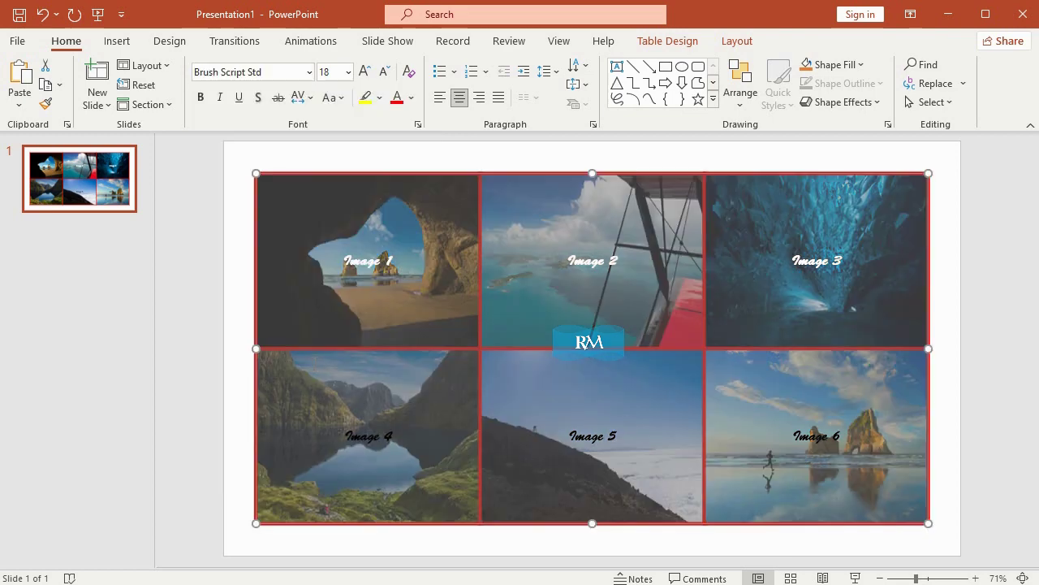
click(345, 73)
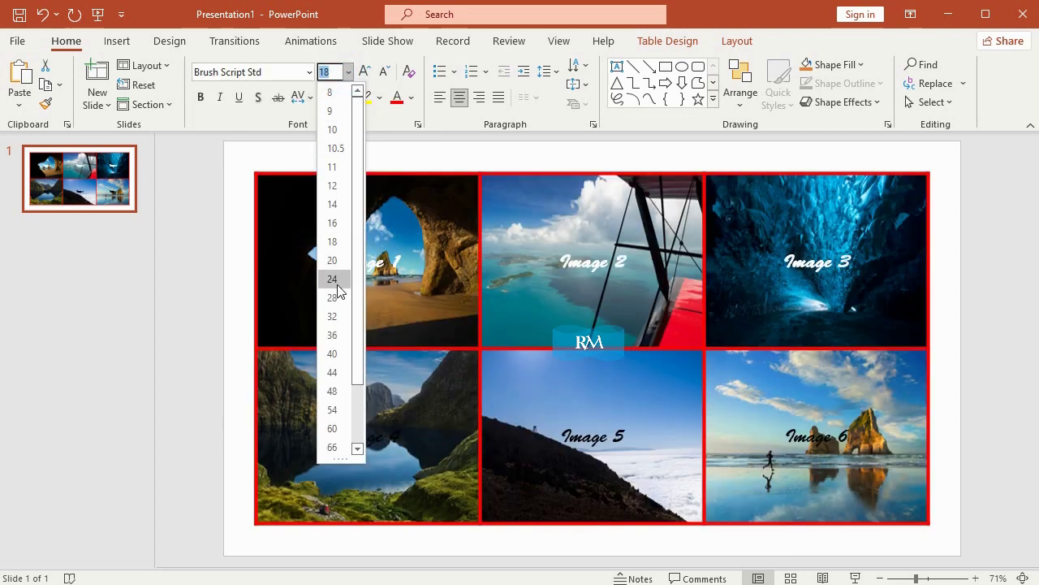
click(338, 278)
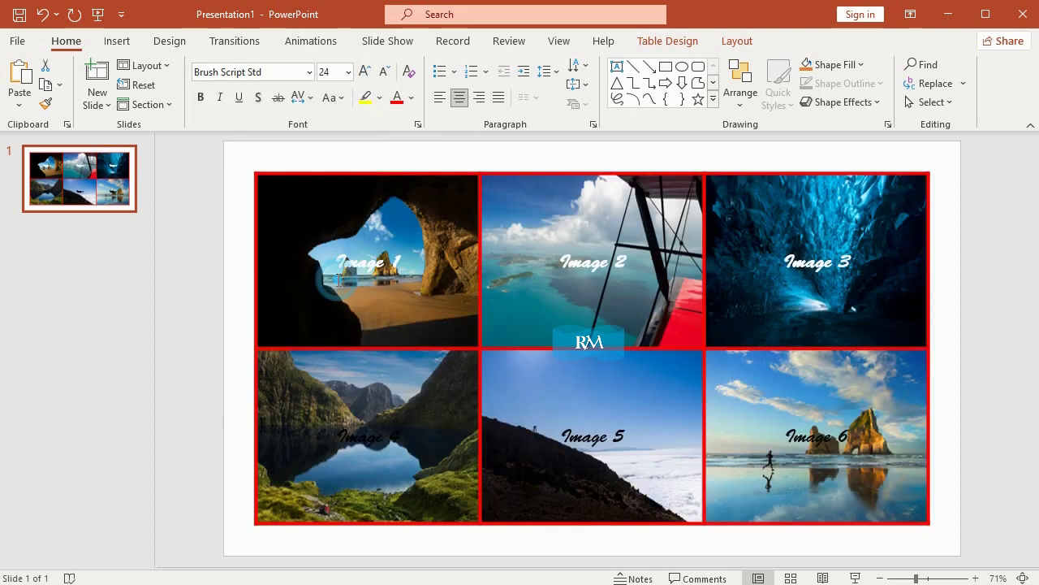
click(410, 98)
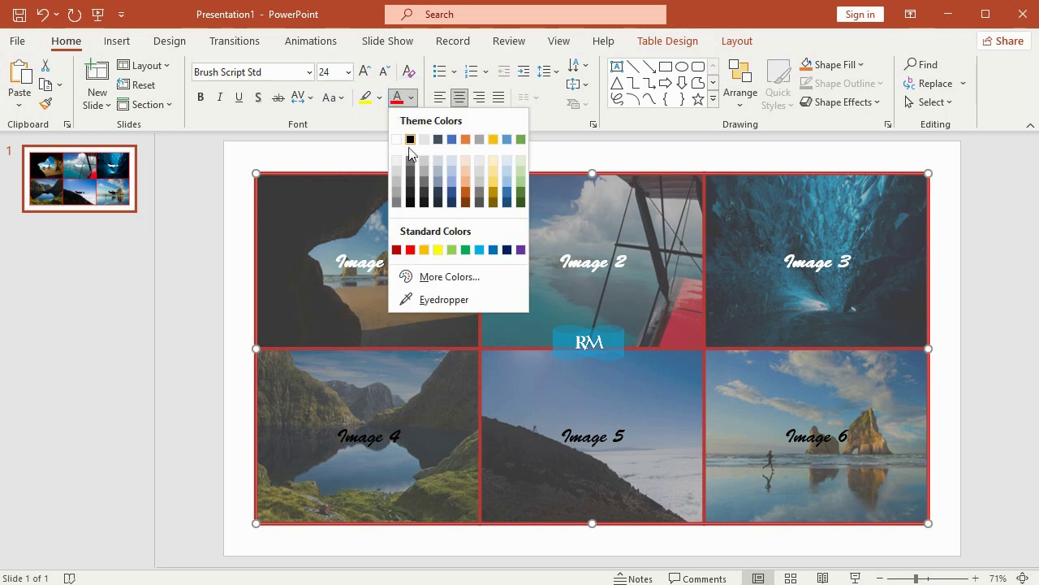
click(397, 140)
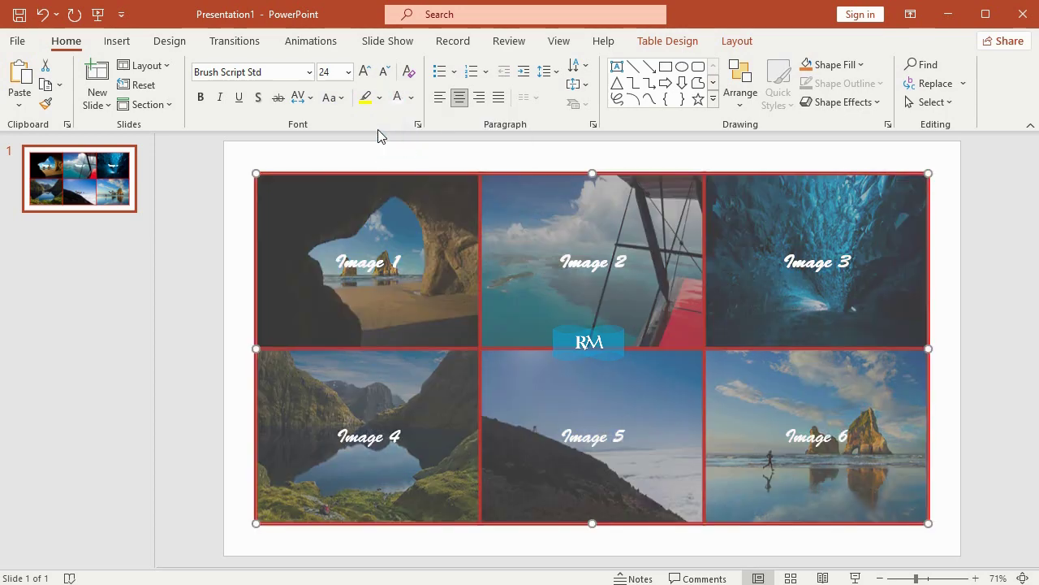
click(203, 101)
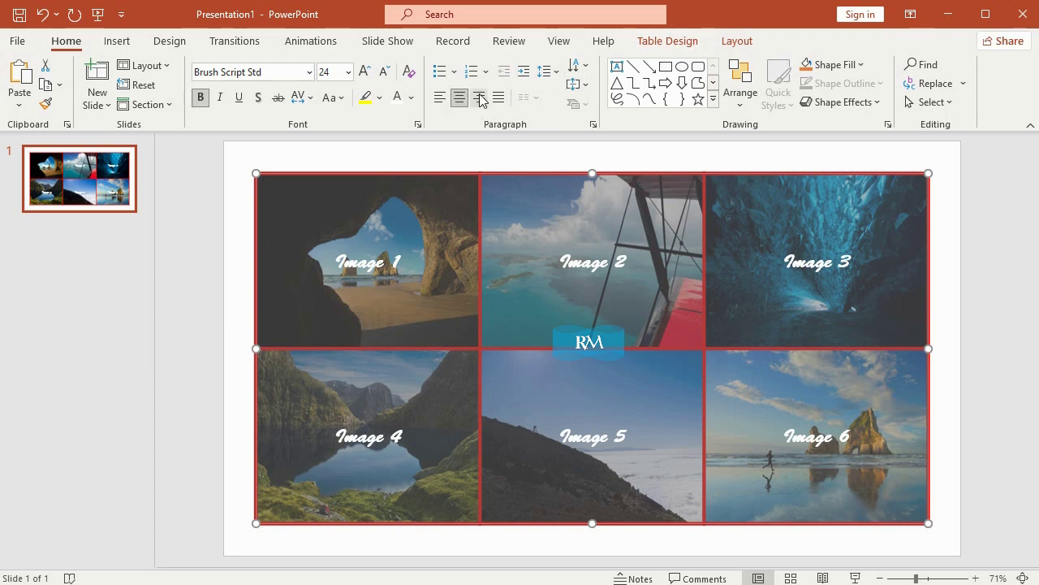
Step: Align the captions to the bottom of each cell and deselect the table
click(731, 42)
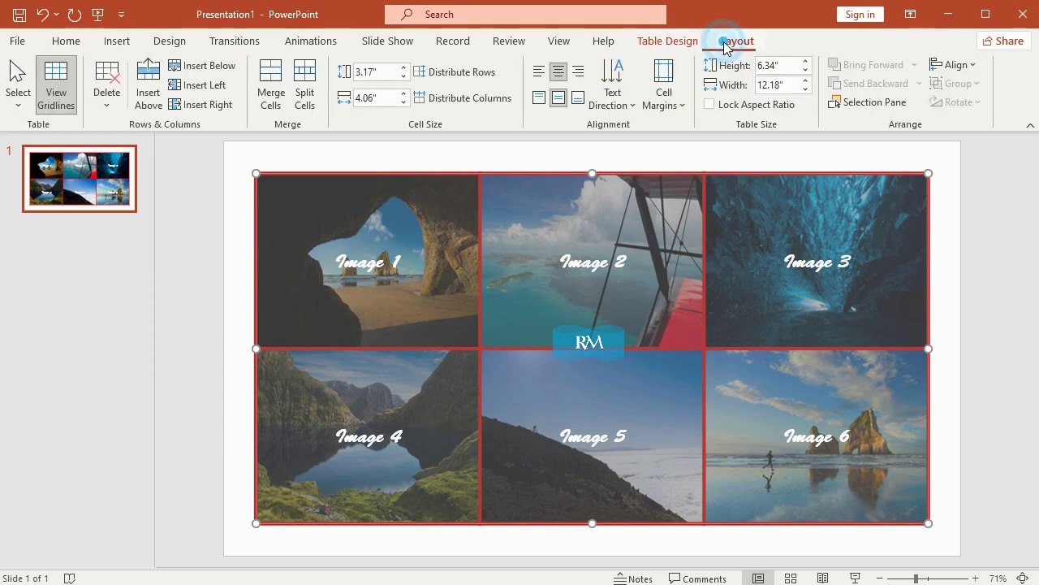
click(578, 99)
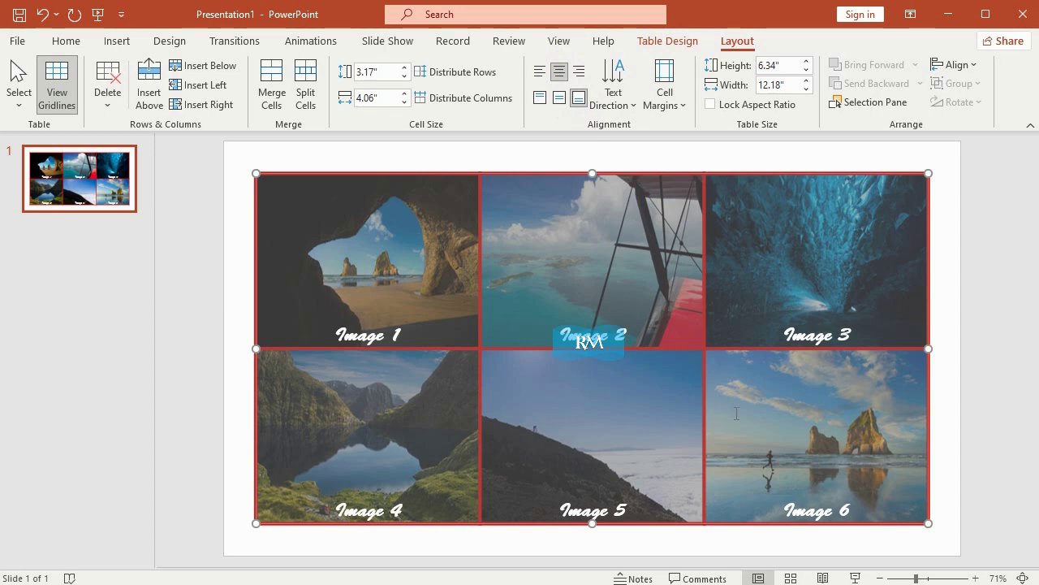
click(997, 332)
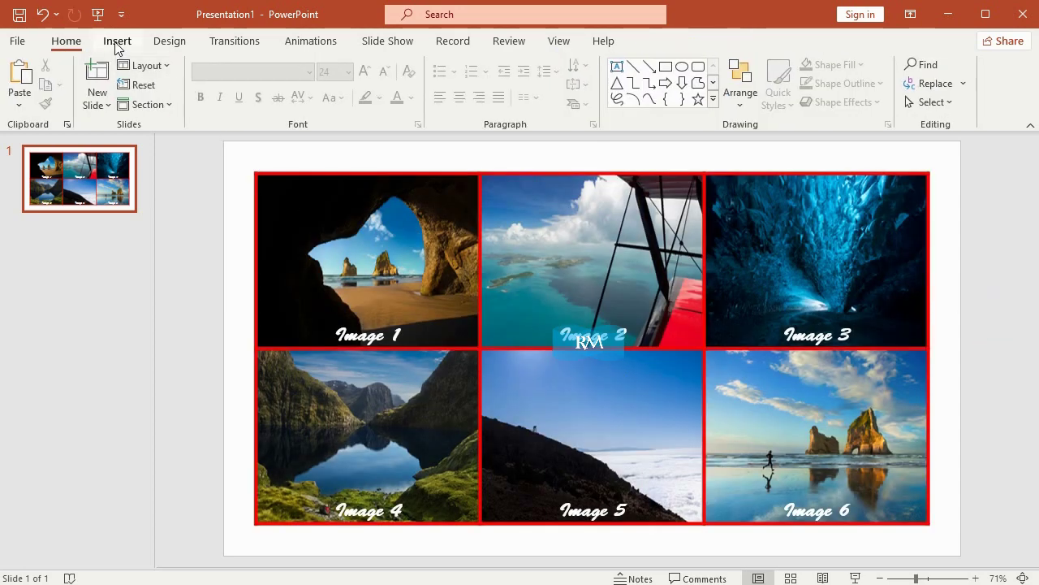
Step: Draw a slide-covering rectangle, give it a blue style, and send it behind the table
click(116, 41)
click(257, 112)
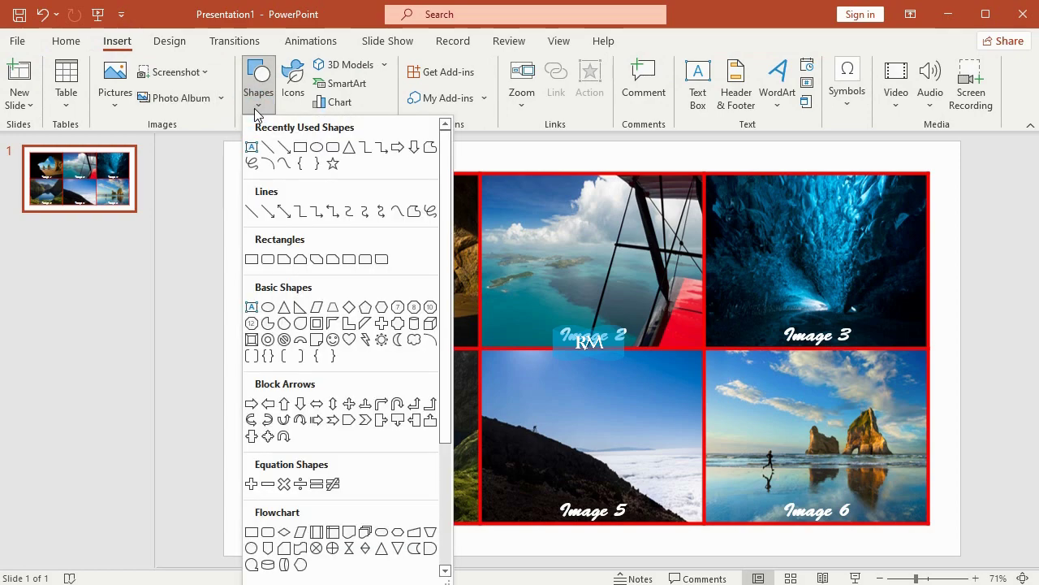
click(316, 324)
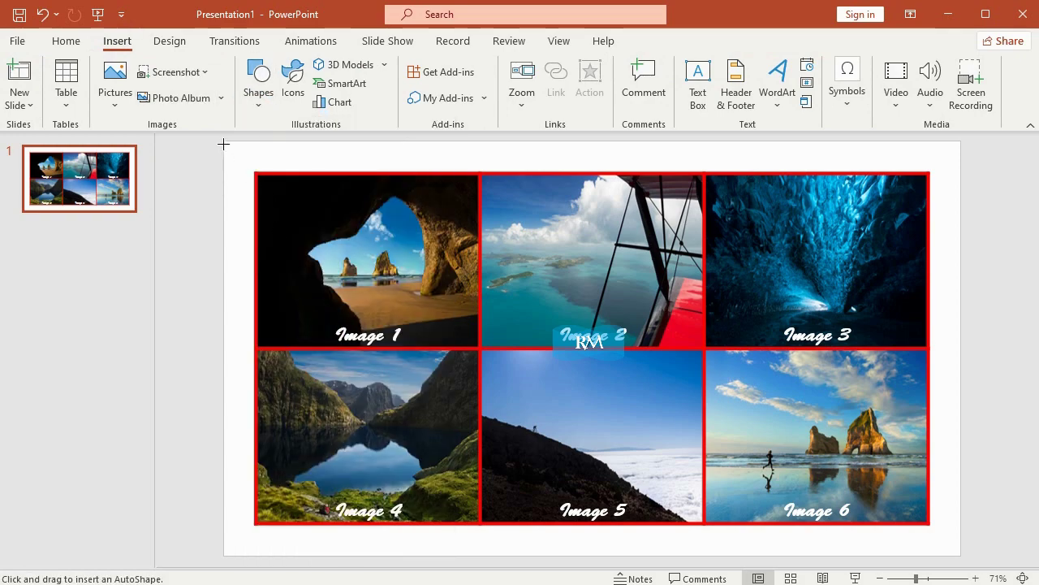
drag(223, 140, 961, 556)
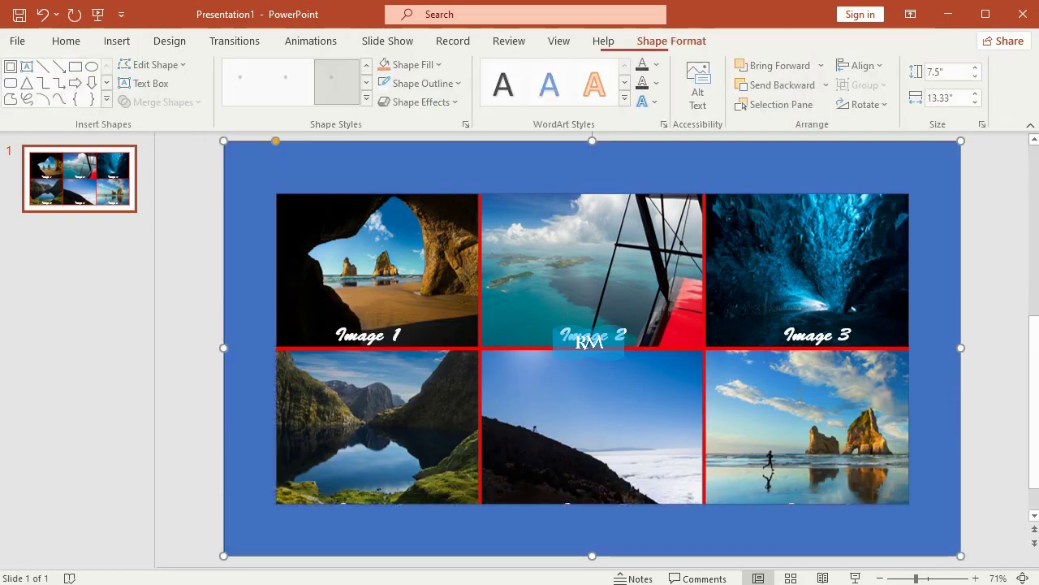
click(370, 98)
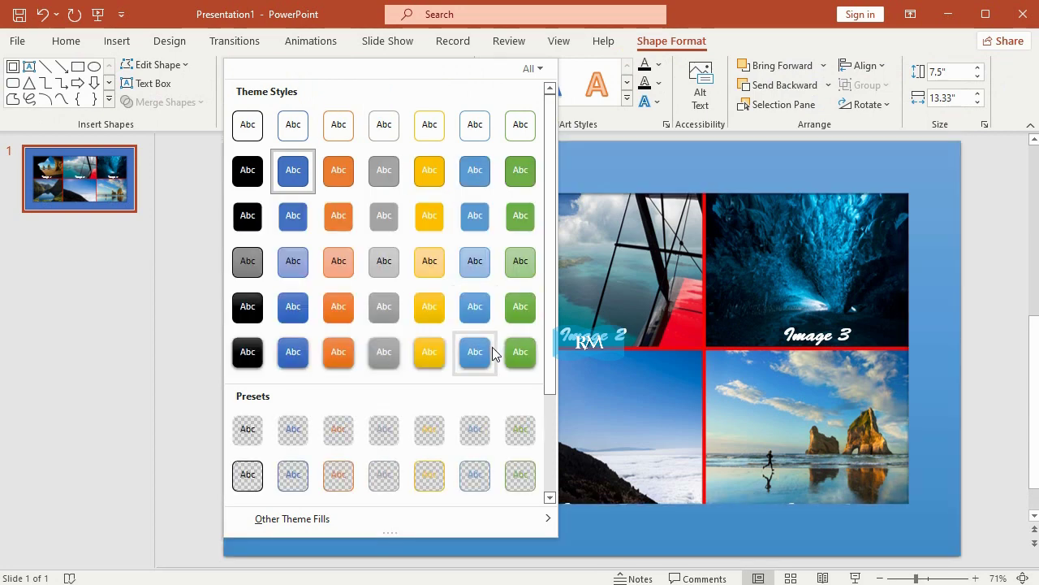
click(492, 347)
right_click(654, 176)
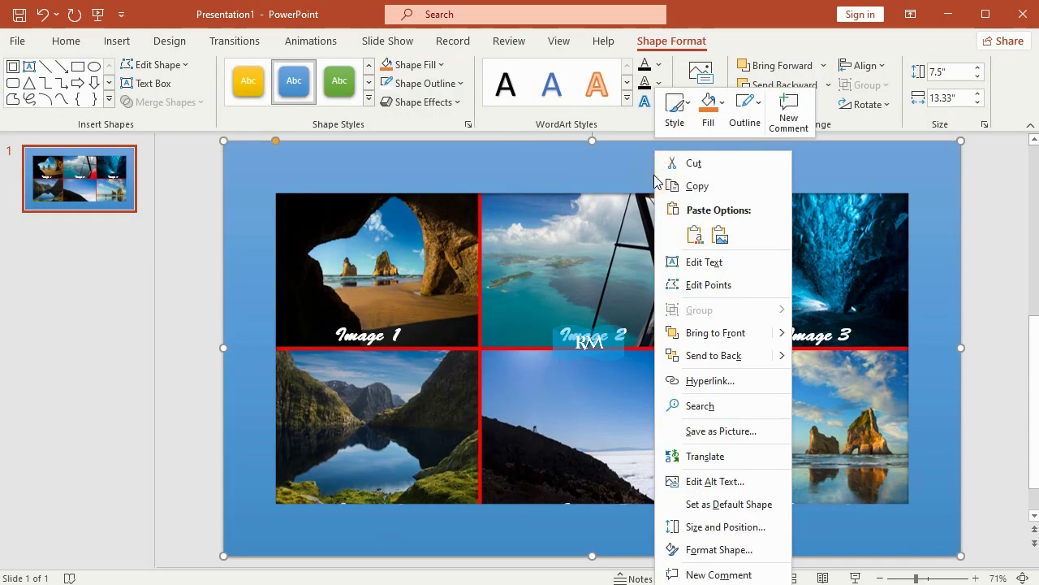
mouse_move(782, 362)
click(826, 361)
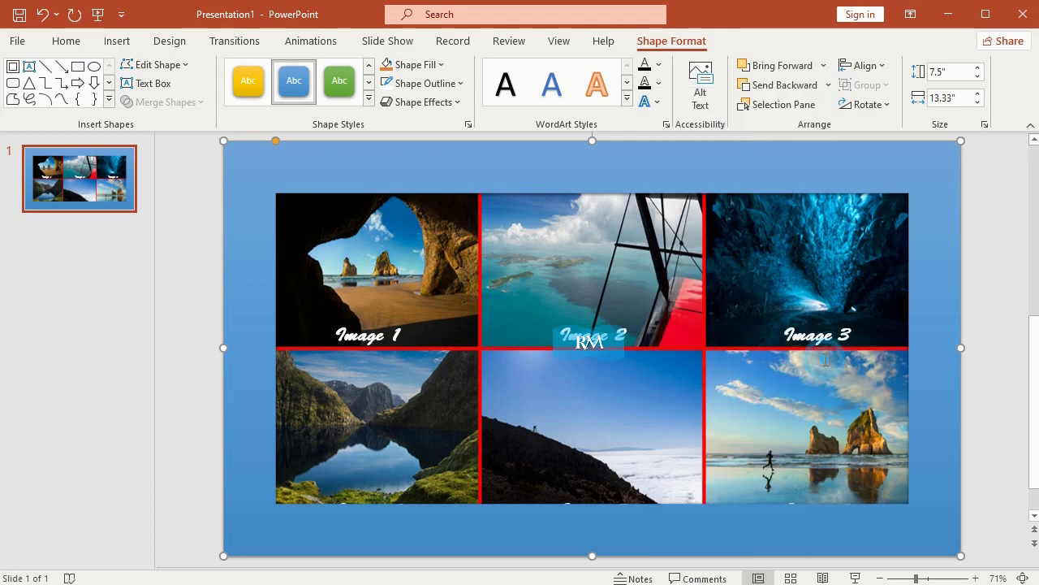
click(980, 263)
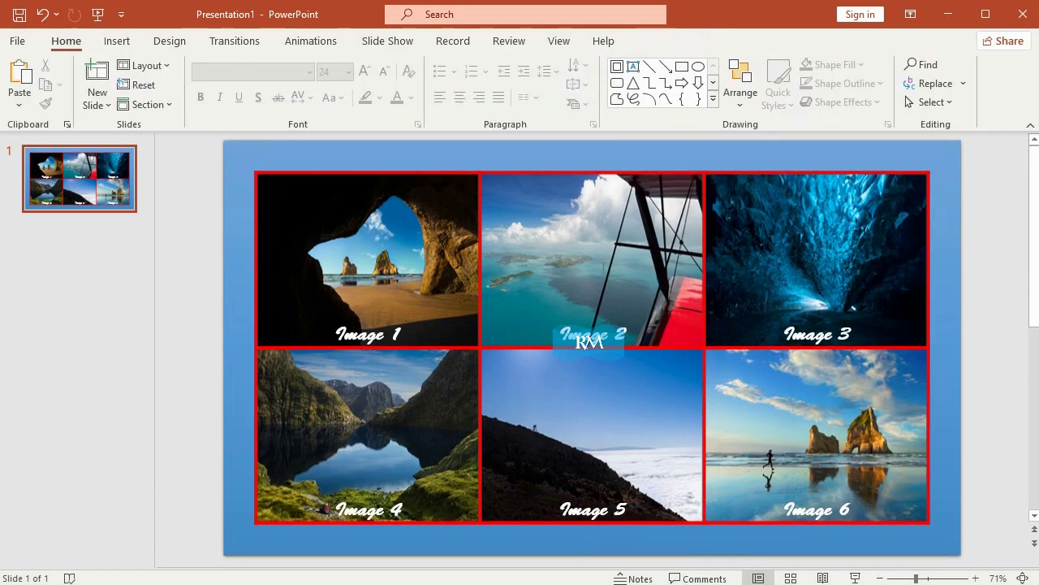
Step: Pick the Oval shape from the Insert Shapes gallery
click(118, 41)
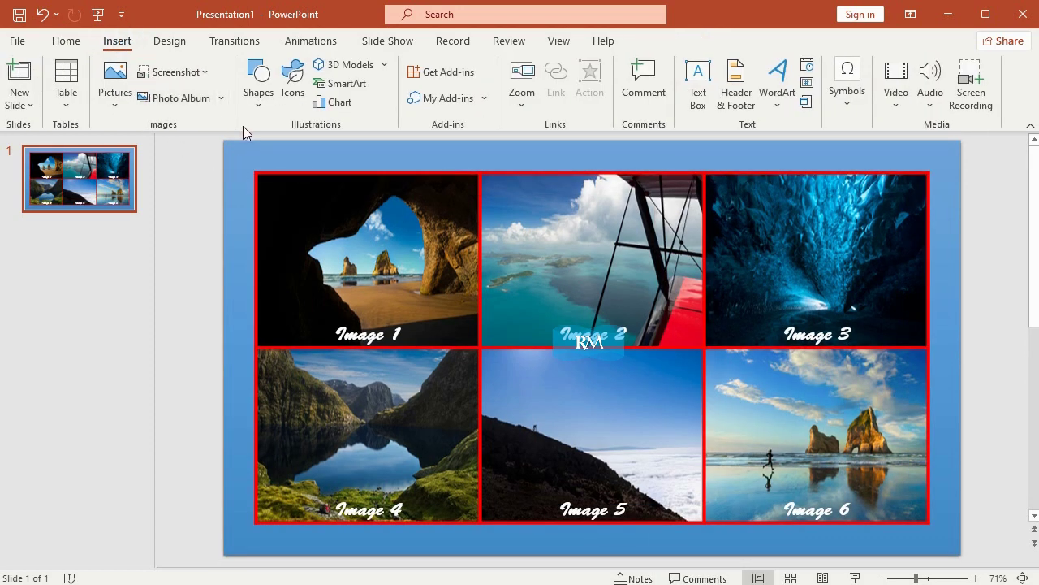
click(262, 104)
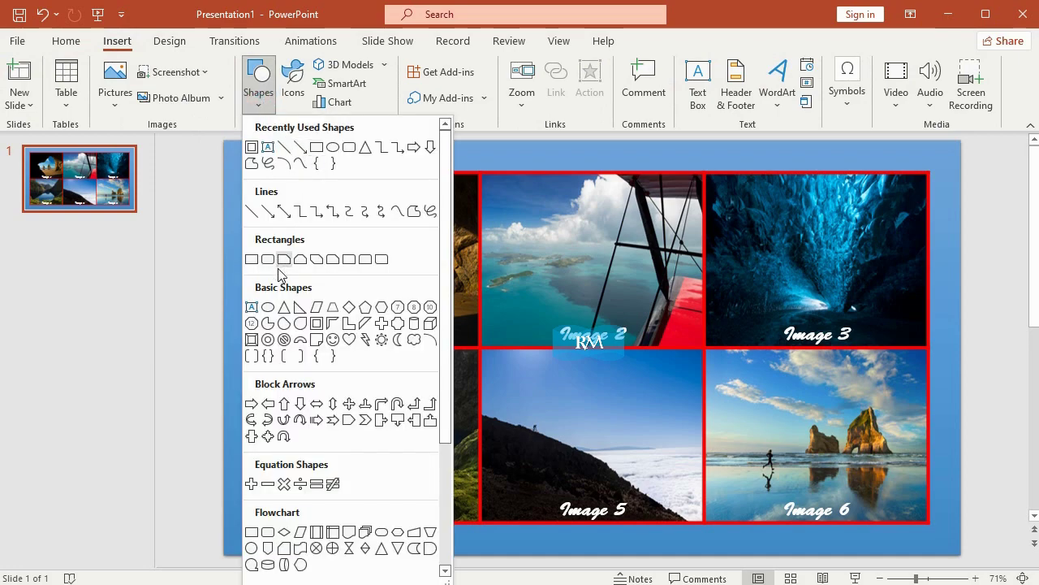
click(267, 306)
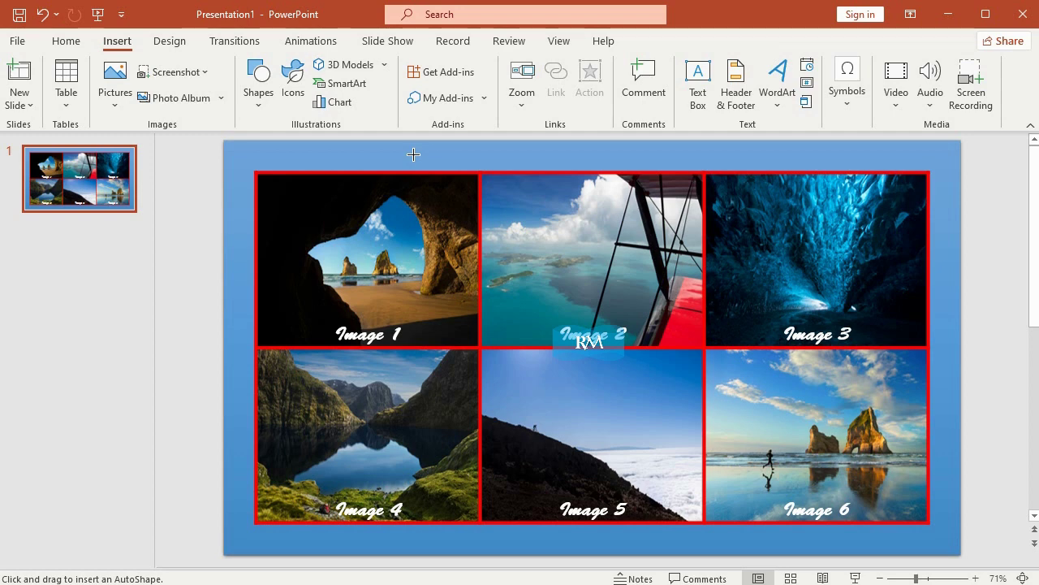
Step: Draw a small circle above Image 1 and set its height to 0.56"
drag(411, 154, 448, 190)
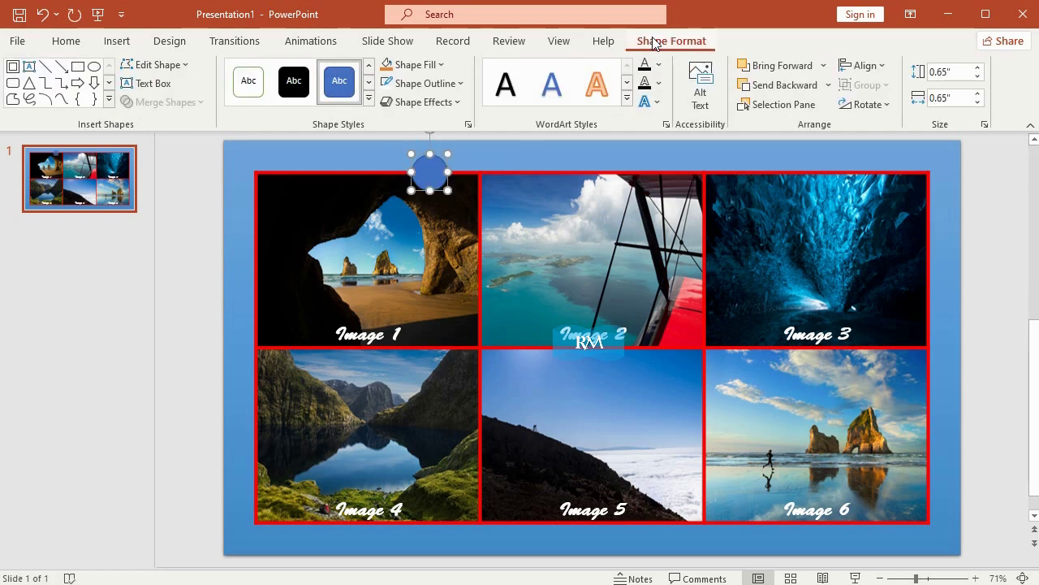
click(952, 73)
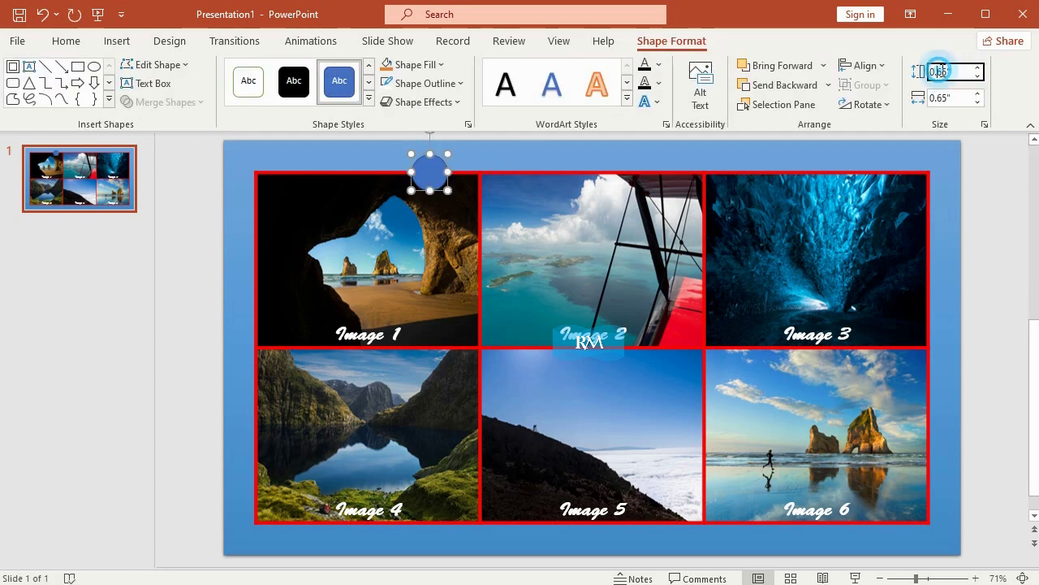
click(958, 96)
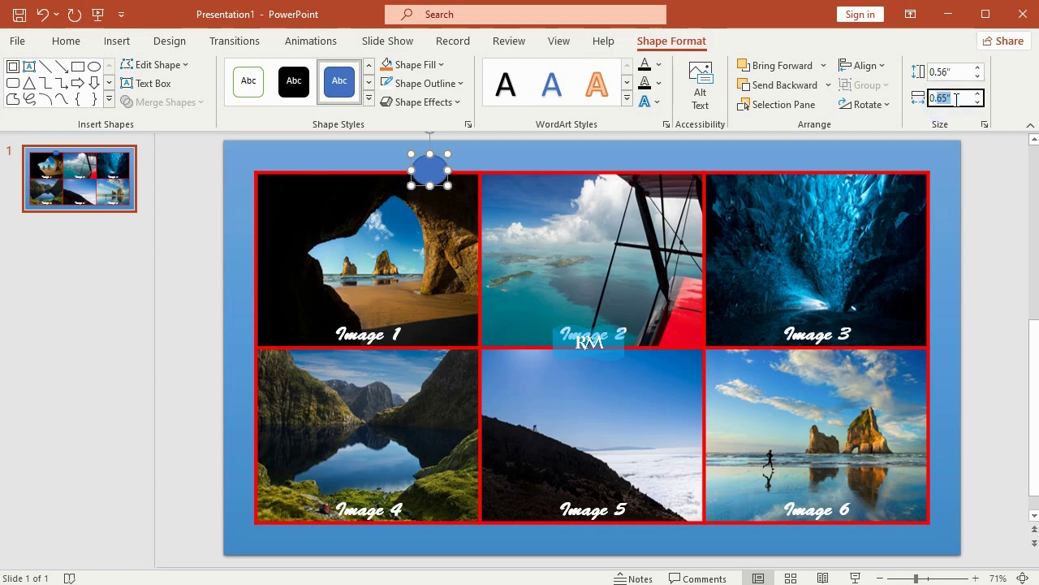
Step: Set the circle to 0.56" wide and give it a light-blue theme shape style
click(970, 170)
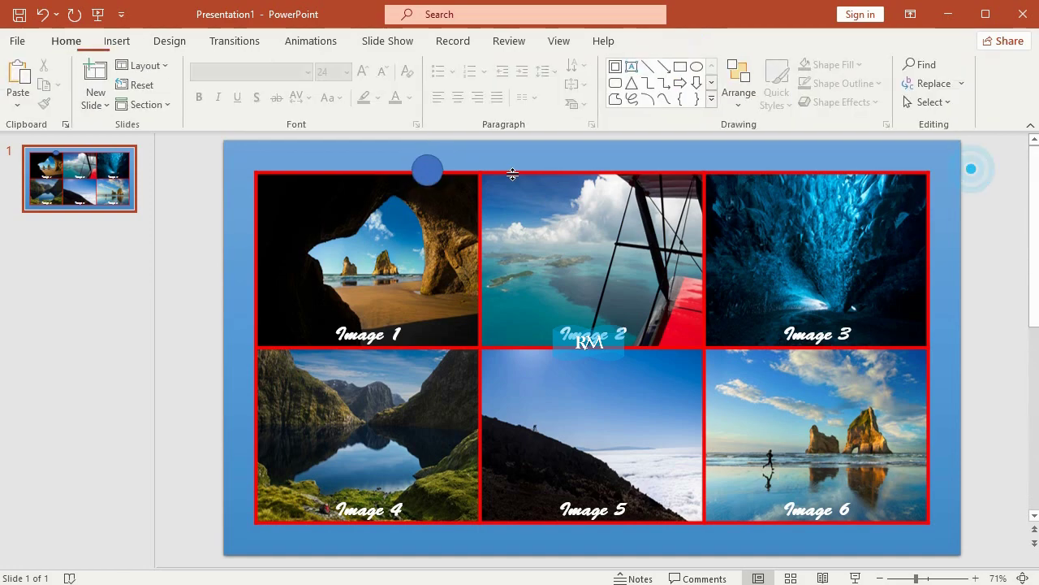
click(431, 167)
double_click(431, 168)
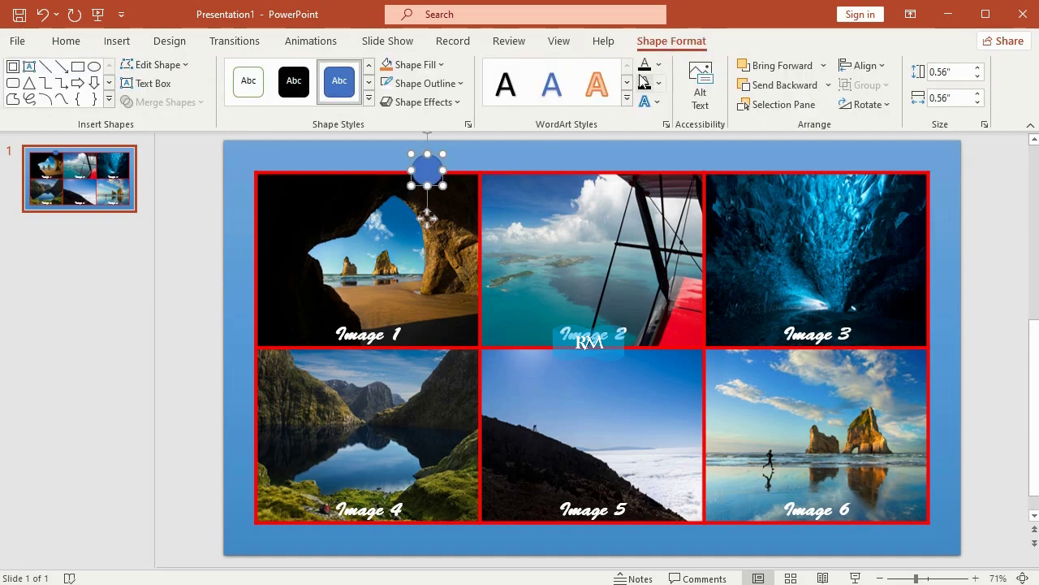
click(361, 103)
click(471, 346)
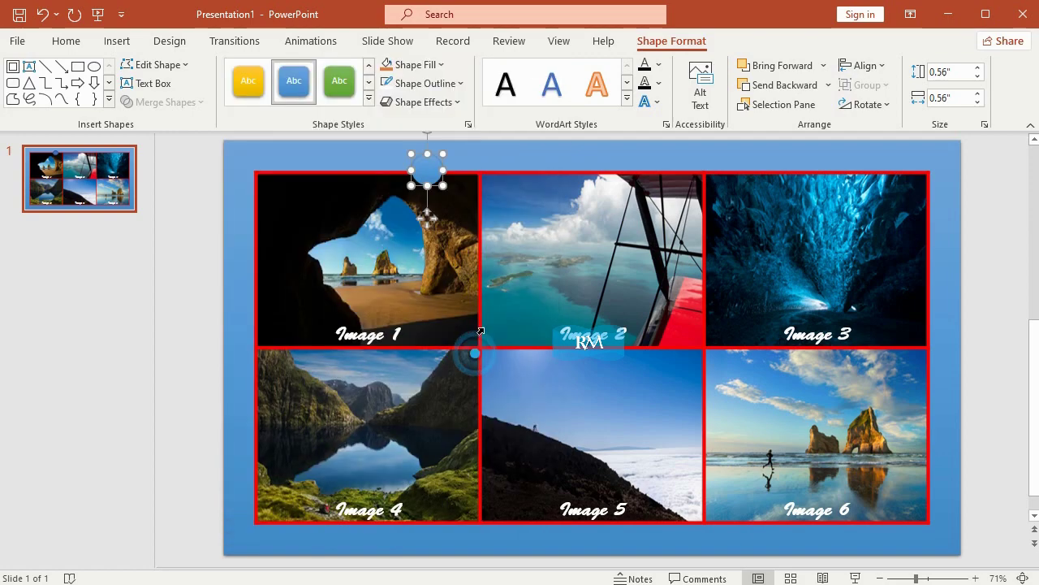
Step: Apply a 3-D preset shape effect and move the circle to the table's top-left corner
click(454, 102)
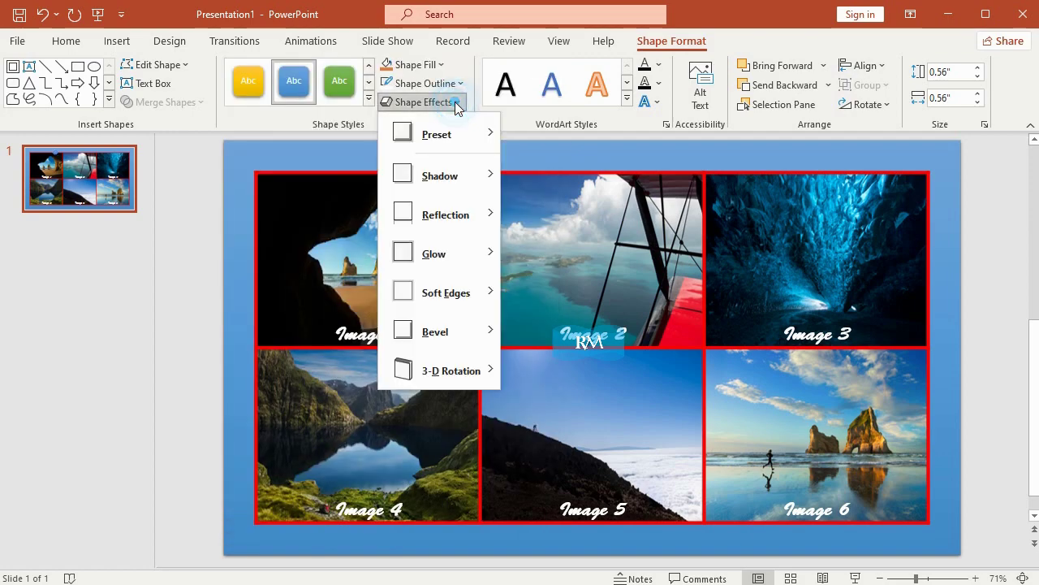
mouse_move(473, 136)
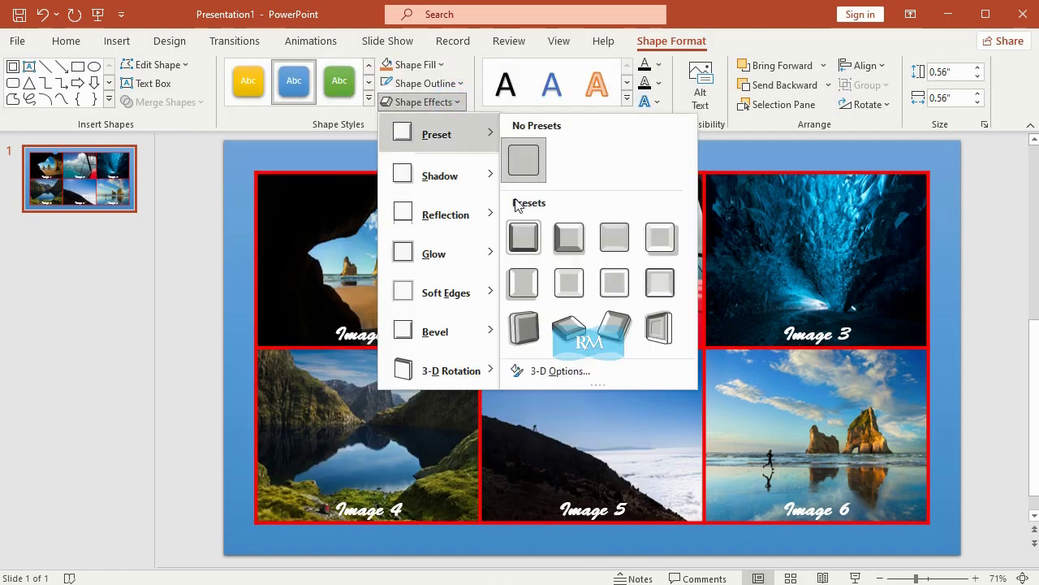
click(528, 236)
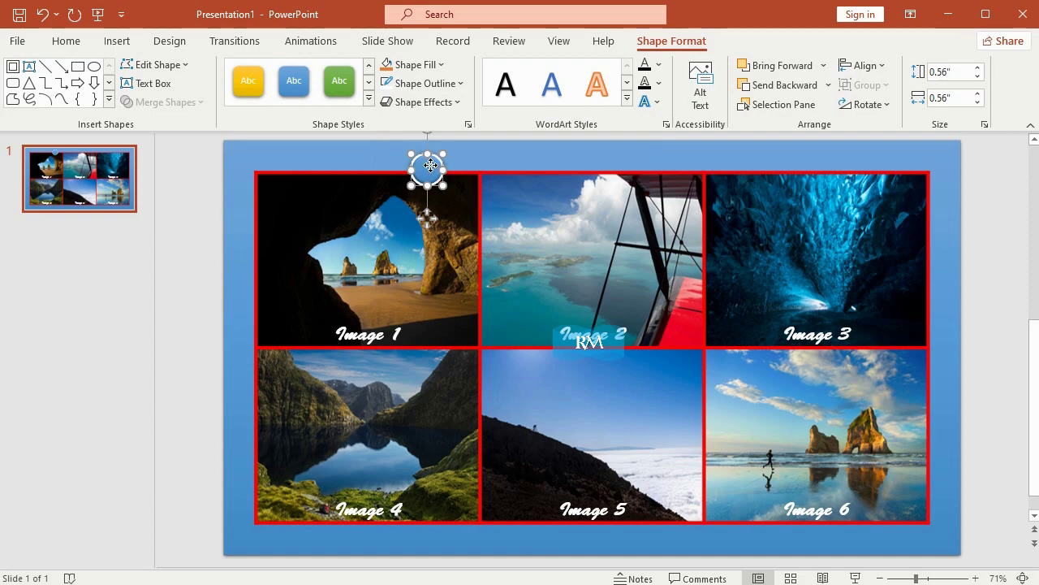
drag(431, 166, 256, 172)
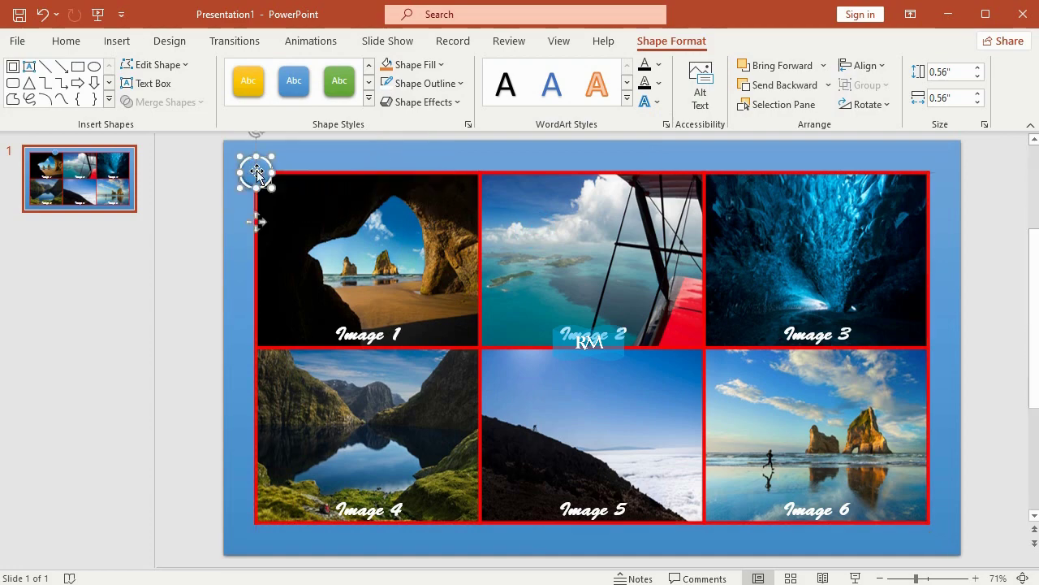
Step: Copy and paste the circle three times, lining the copies up into a row of four
click(77, 42)
click(46, 85)
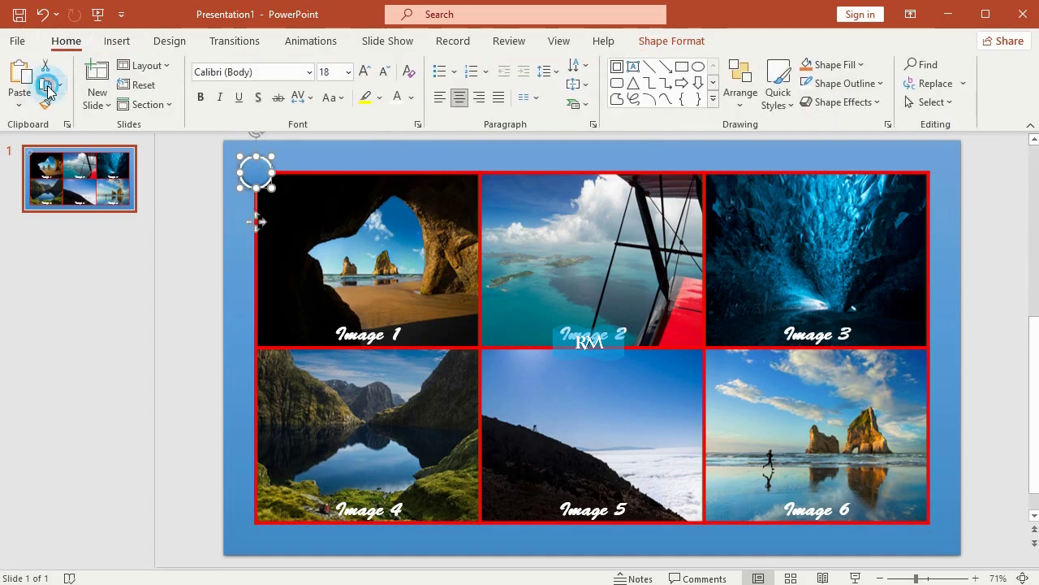
click(23, 73)
drag(262, 174, 291, 170)
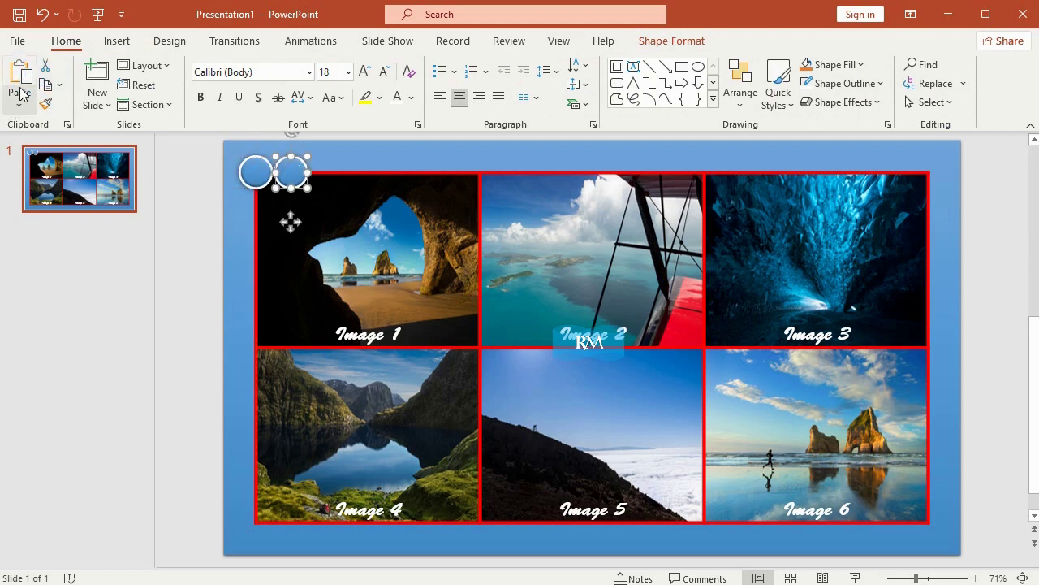
key(ctrl+v)
drag(274, 192, 333, 176)
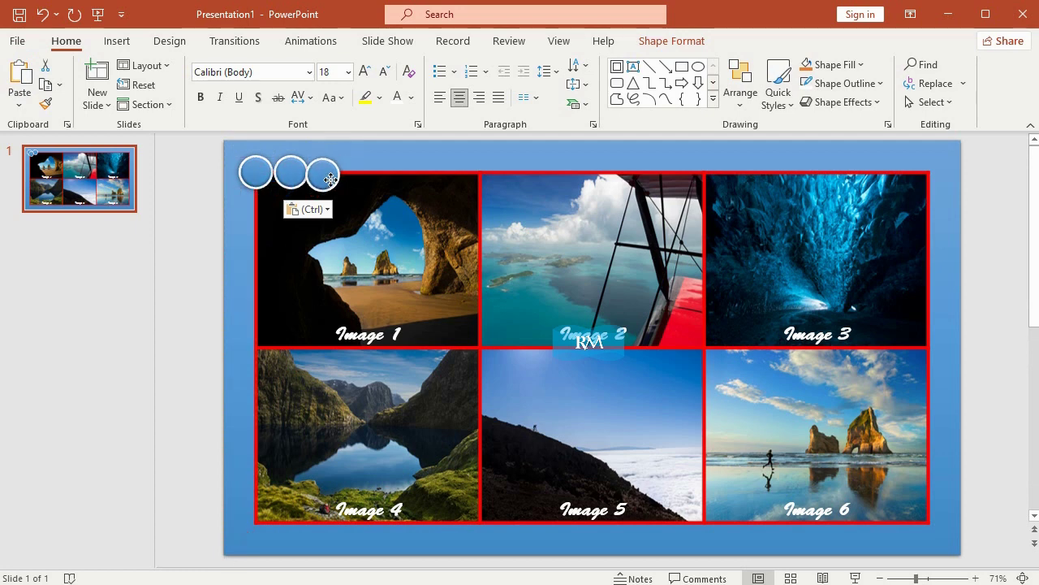
key(ctrl+v)
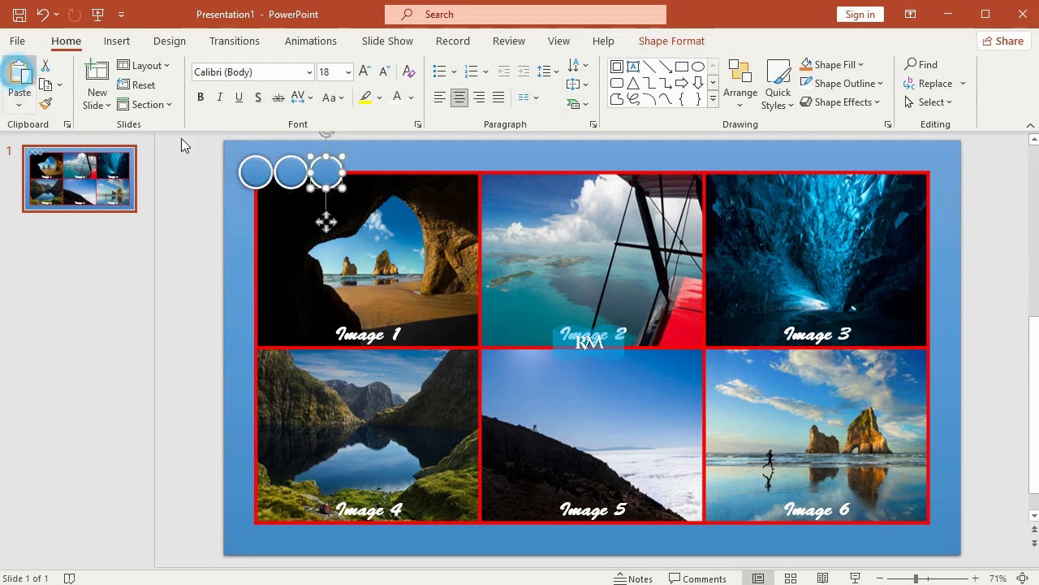
drag(264, 183, 361, 174)
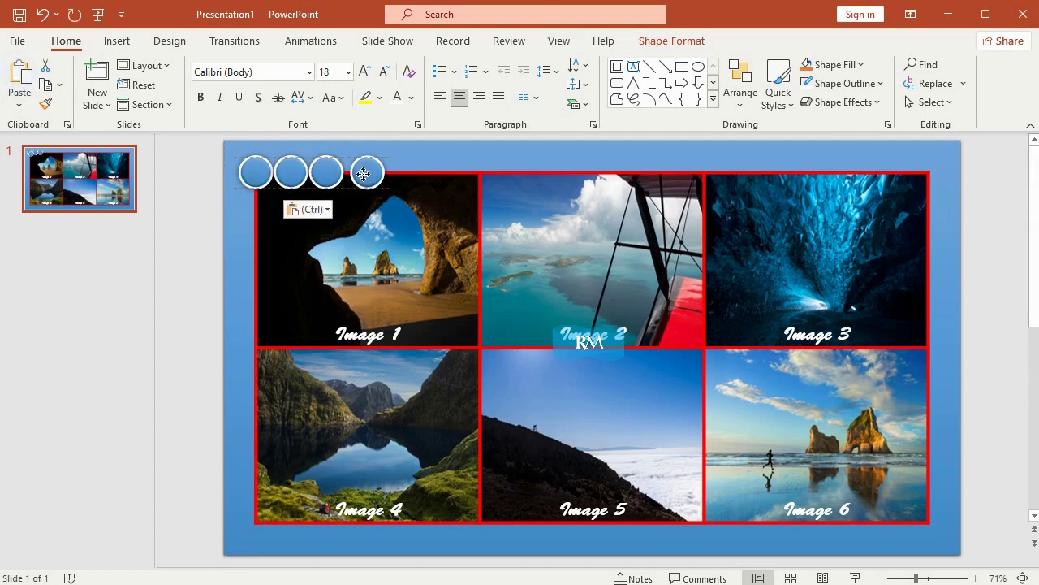
Step: Duplicate the row in growing batches (four, then eight, then eight more) to extend it rightward
drag(187, 141, 390, 215)
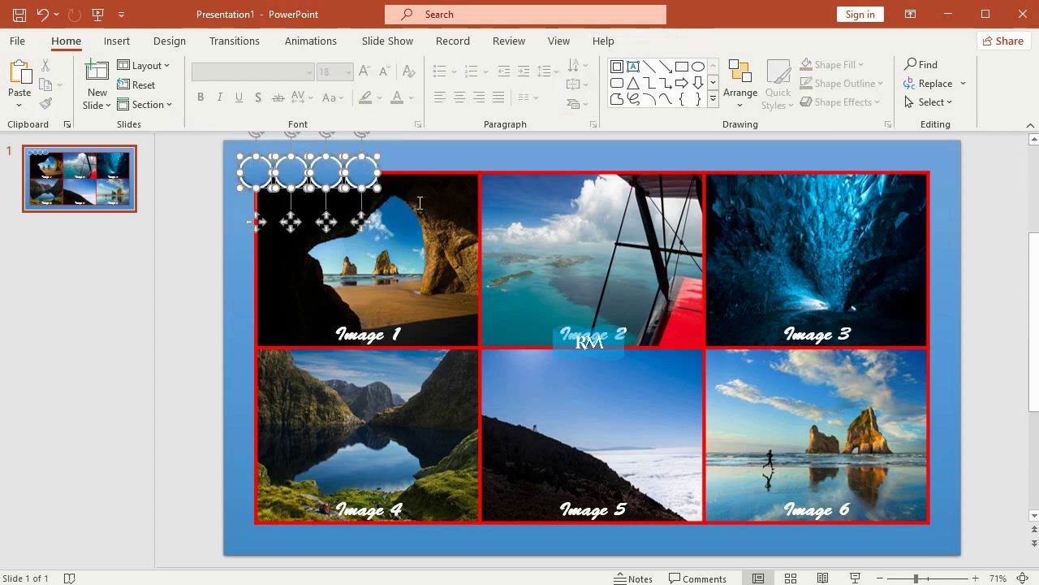
click(47, 86)
click(20, 77)
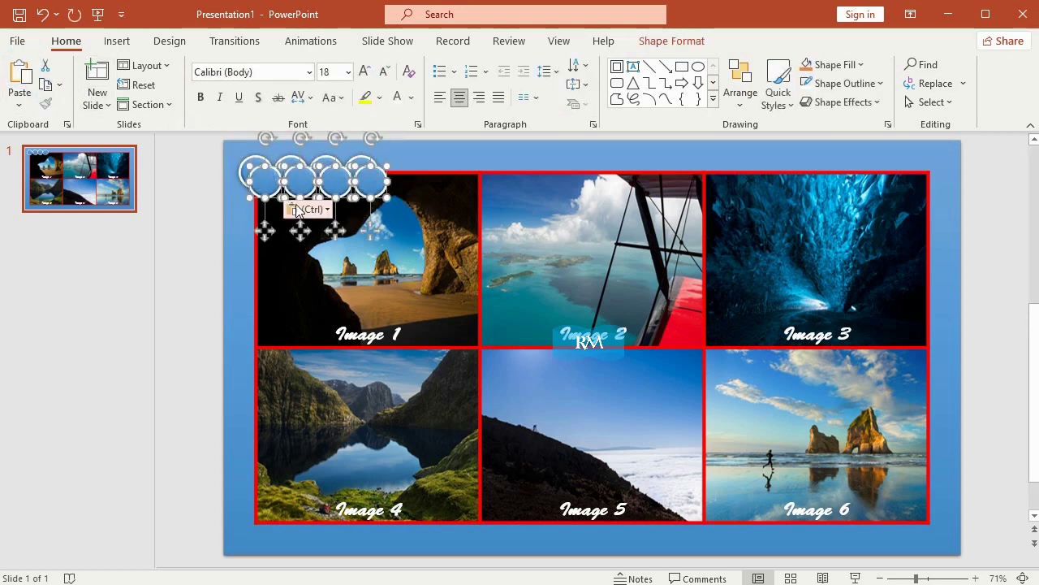
mouse_move(329, 170)
mouse_down()
mouse_move(445, 189)
mouse_move(465, 172)
mouse_up()
mouse_move(198, 150)
mouse_down()
mouse_move(497, 201)
mouse_move(615, 193)
mouse_up()
click(46, 85)
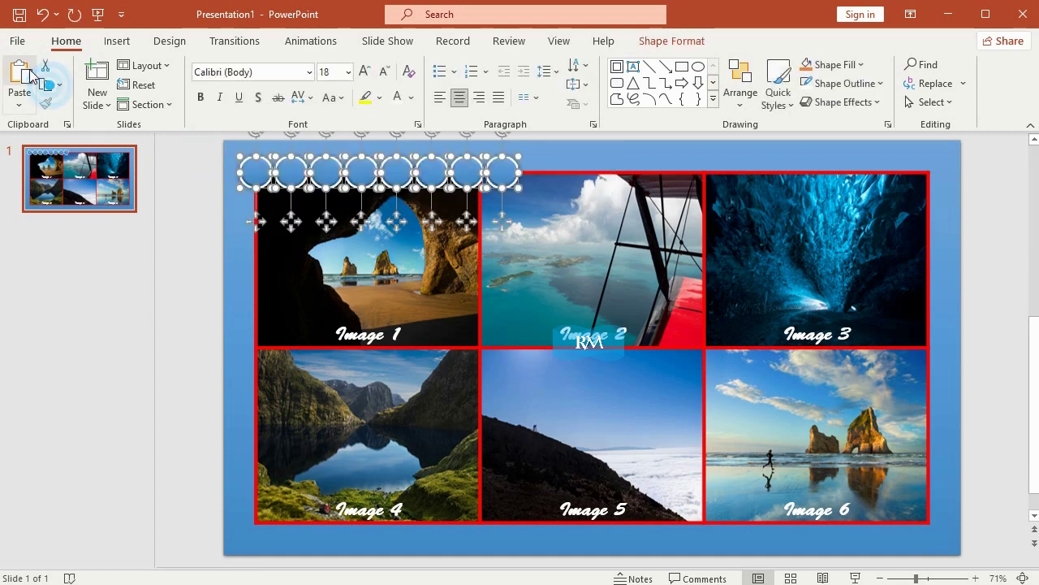
click(19, 77)
drag(413, 185, 680, 175)
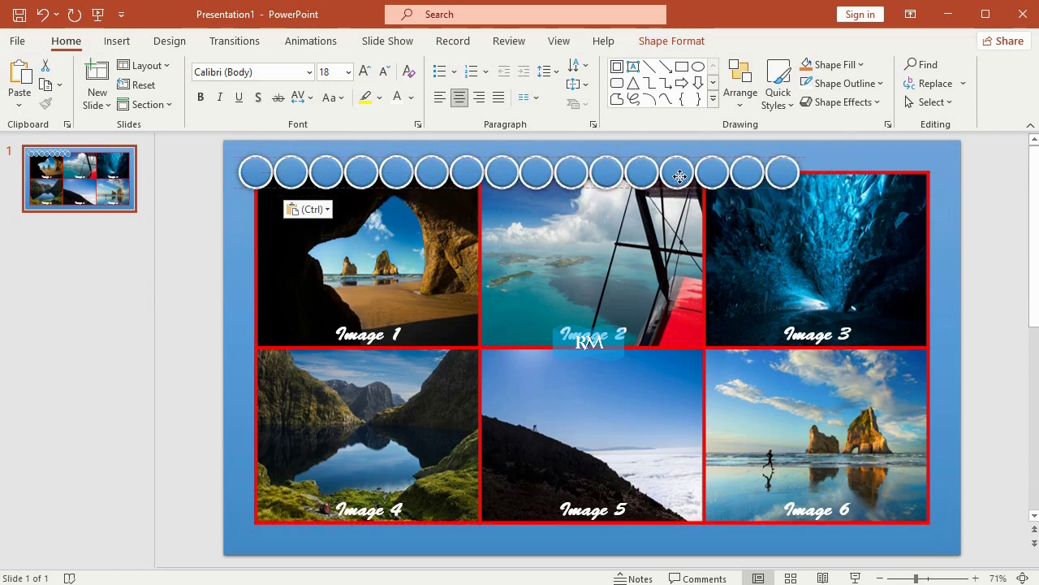
click(19, 79)
mouse_move(424, 188)
mouse_down()
mouse_move(839, 192)
mouse_move(922, 171)
mouse_up()
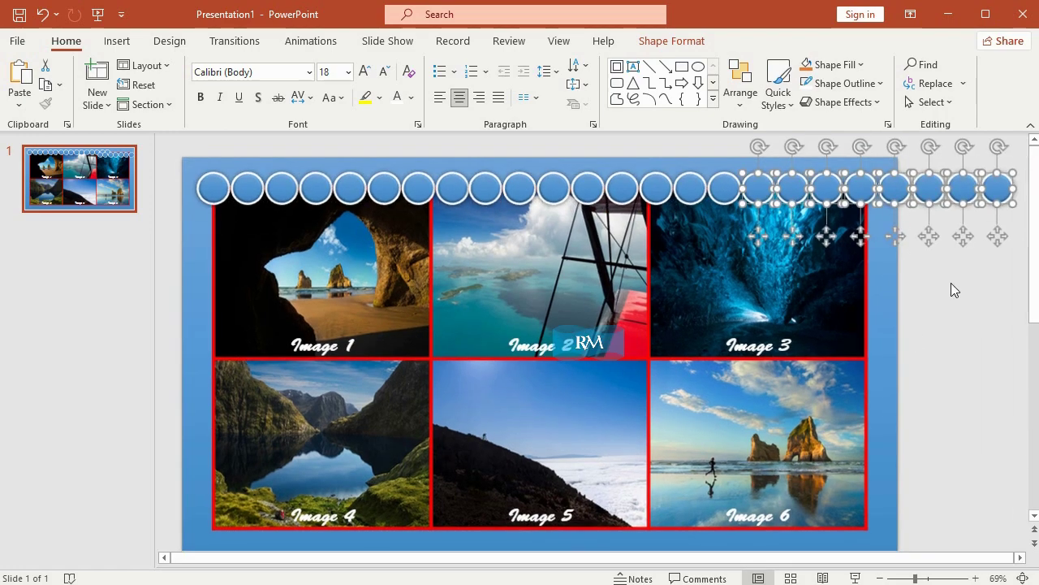
Step: Delete the circles hanging past the slide's right edge
click(967, 274)
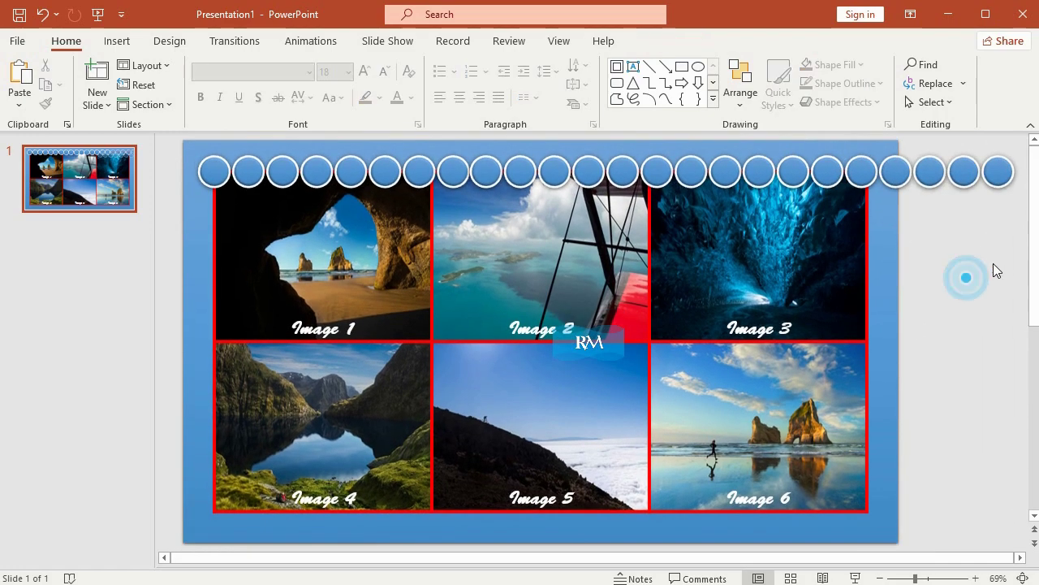
drag(1016, 241, 874, 121)
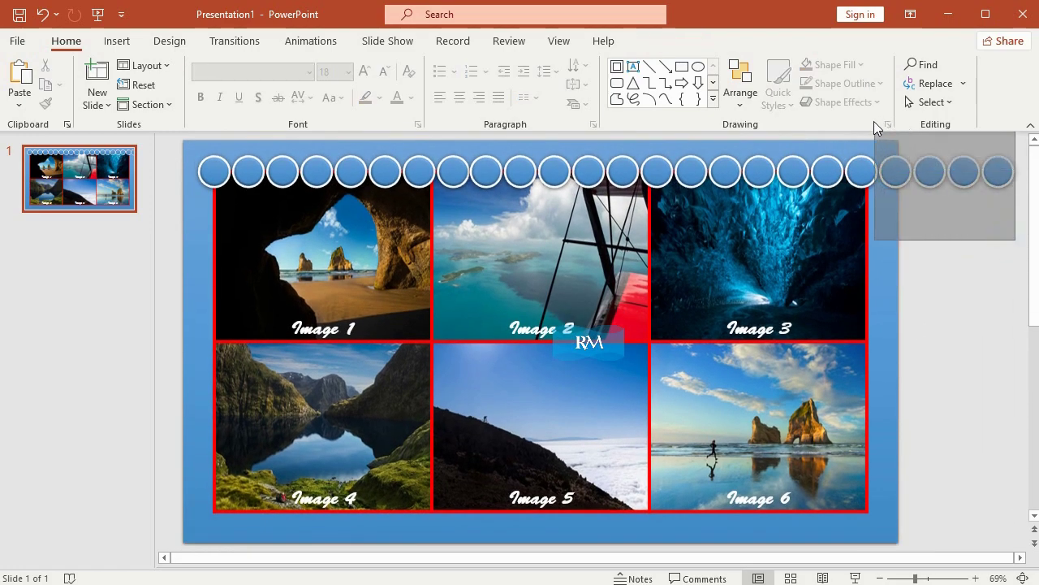
key(Delete)
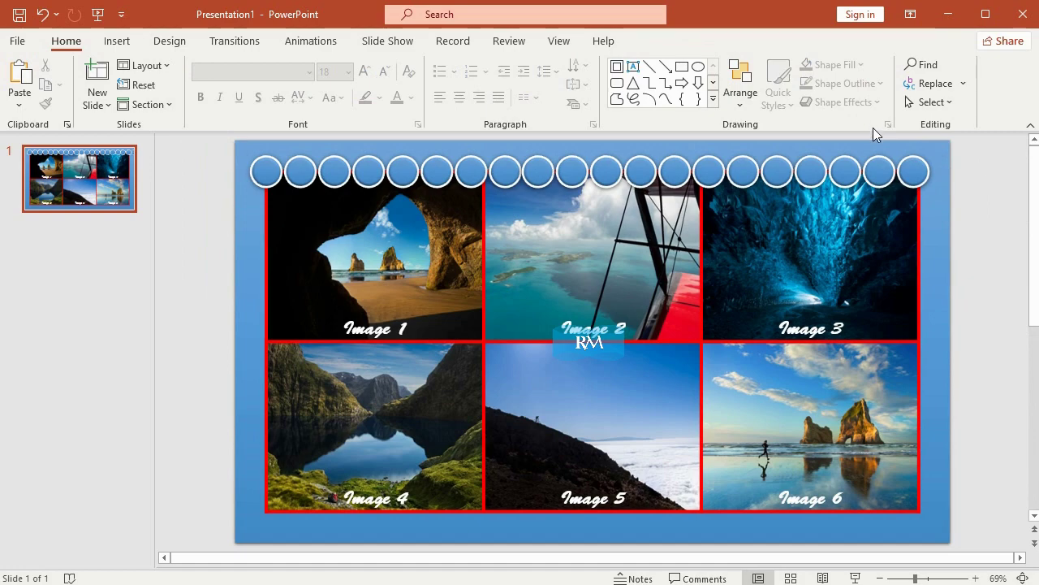
Step: Select every circle in the top row and align them with Shape Format > Align
drag(210, 153, 1000, 203)
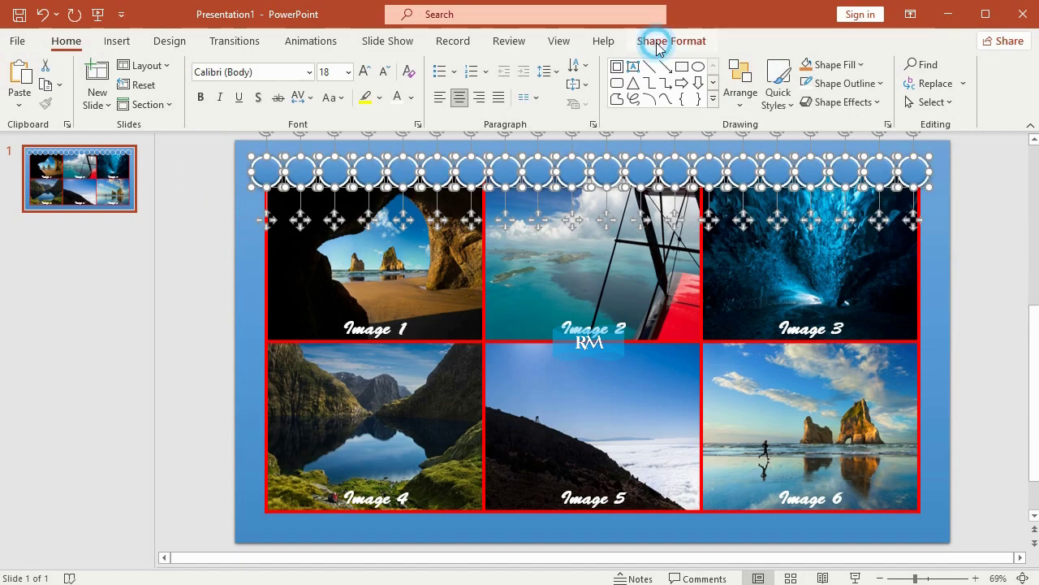
click(667, 40)
click(880, 68)
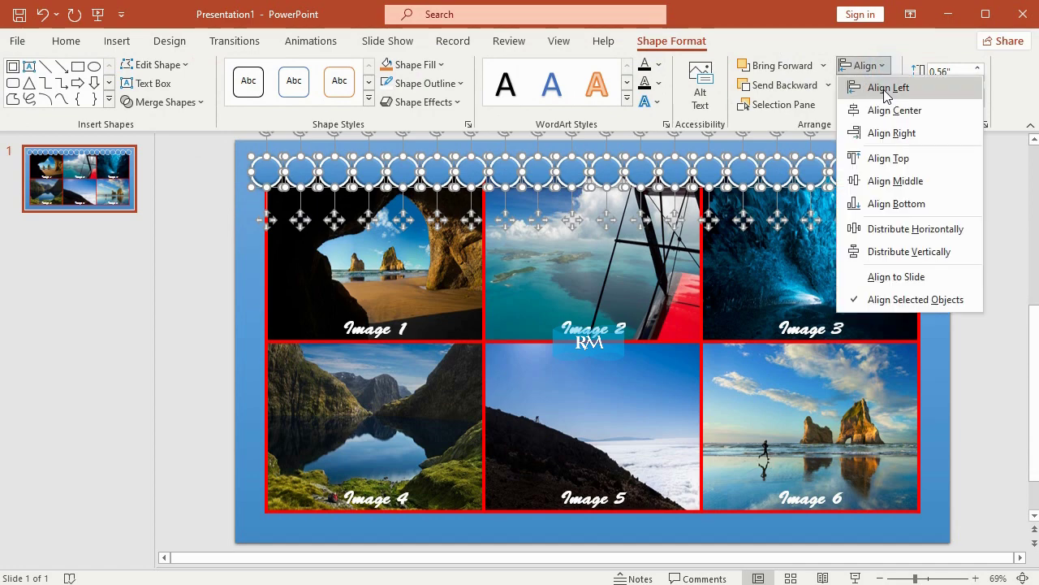
click(898, 158)
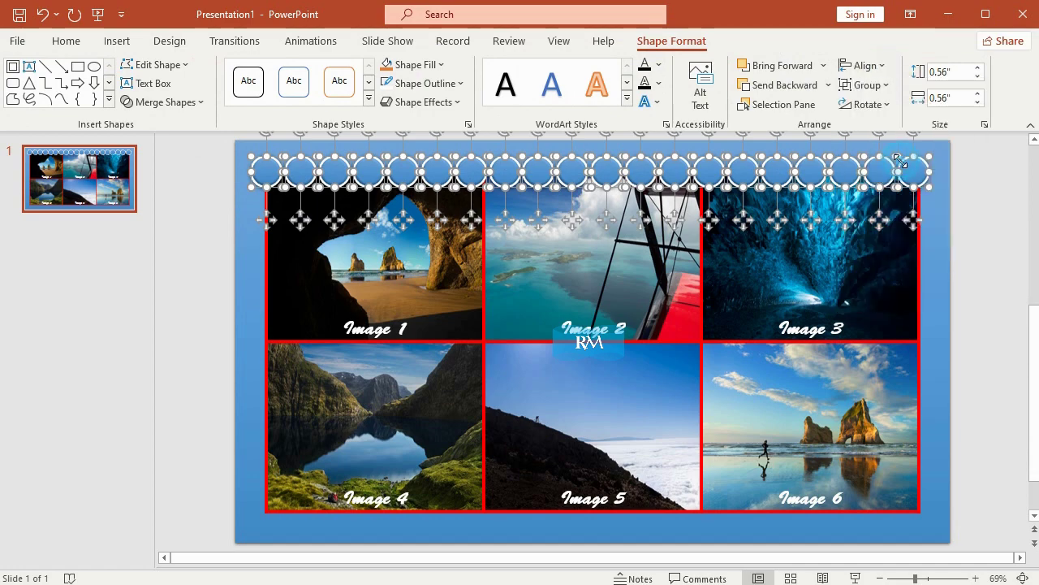
click(68, 41)
Step: Paste the copied circle row and drag it down to the collage's bottom edge
click(23, 76)
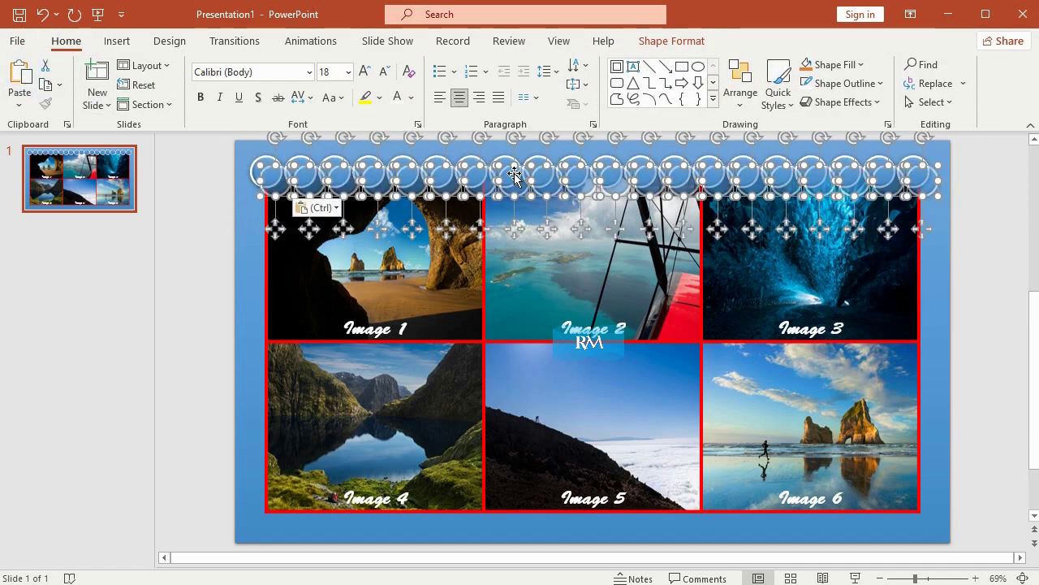
mouse_move(513, 193)
mouse_down()
mouse_move(530, 441)
mouse_move(509, 510)
mouse_up()
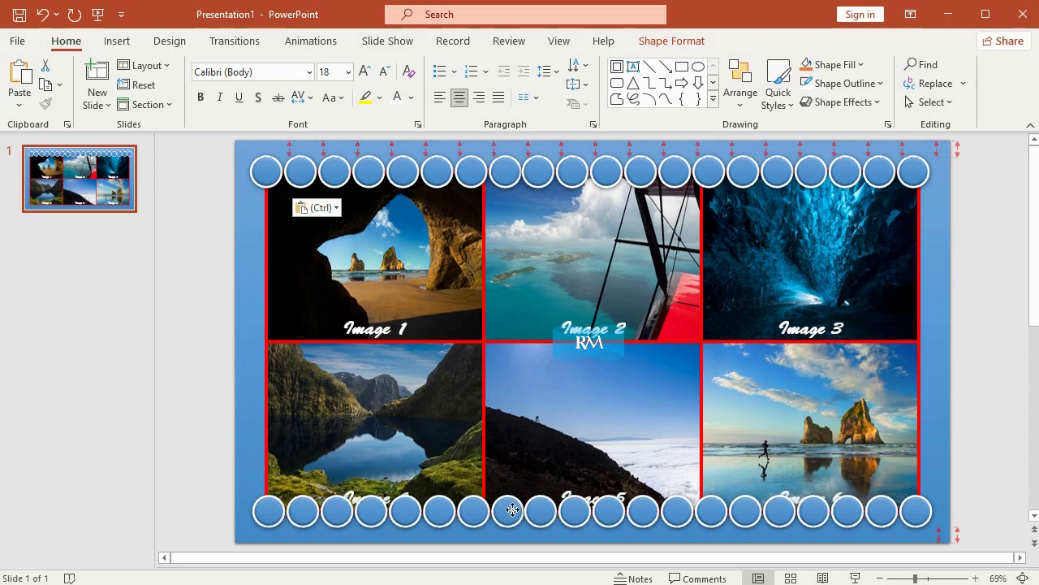
click(509, 510)
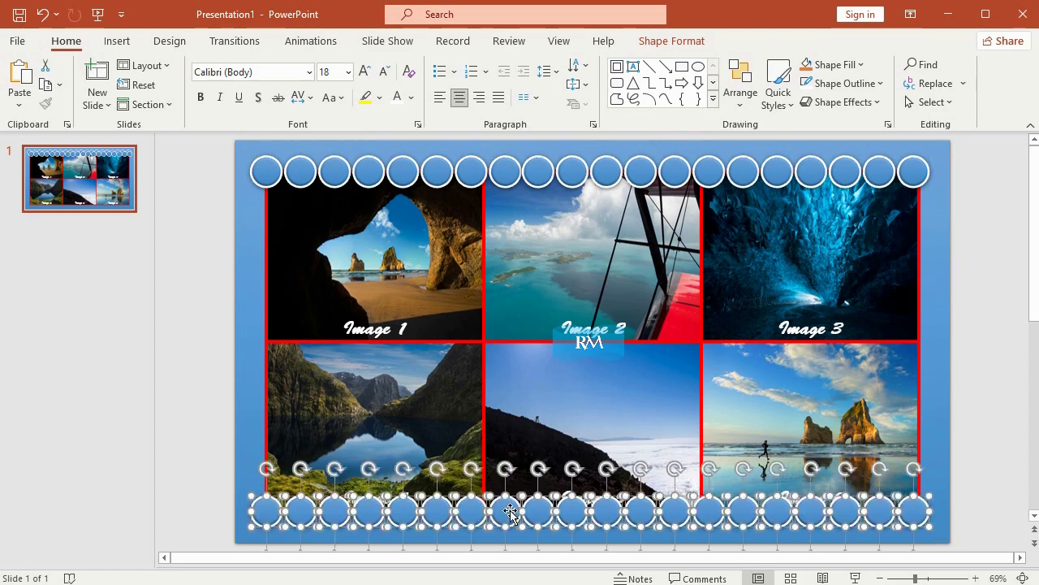
click(147, 336)
Step: Duplicate the top-left circle twice, stacking the copies below it on the left edge
click(266, 171)
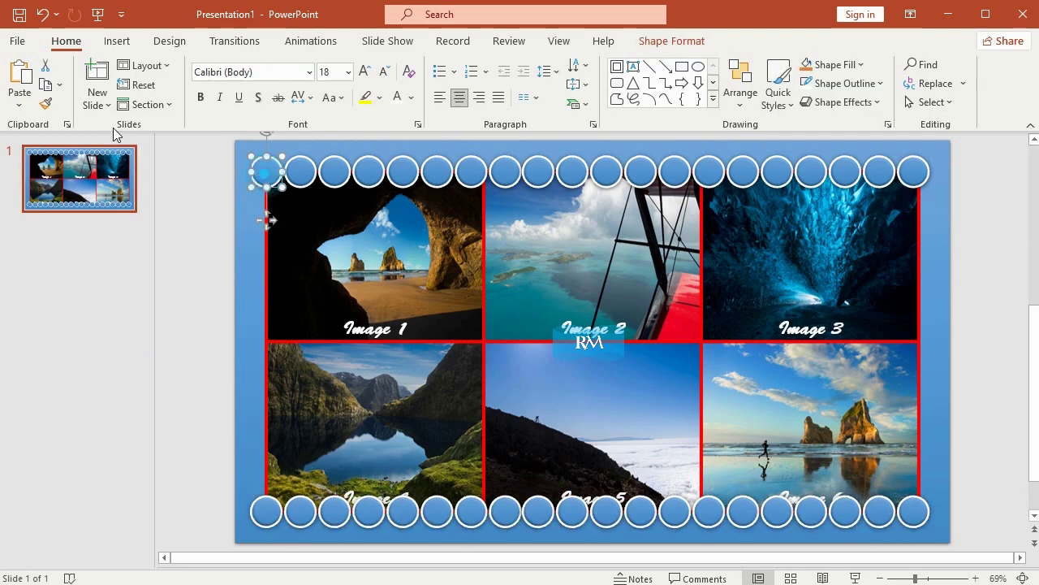
click(44, 88)
click(19, 81)
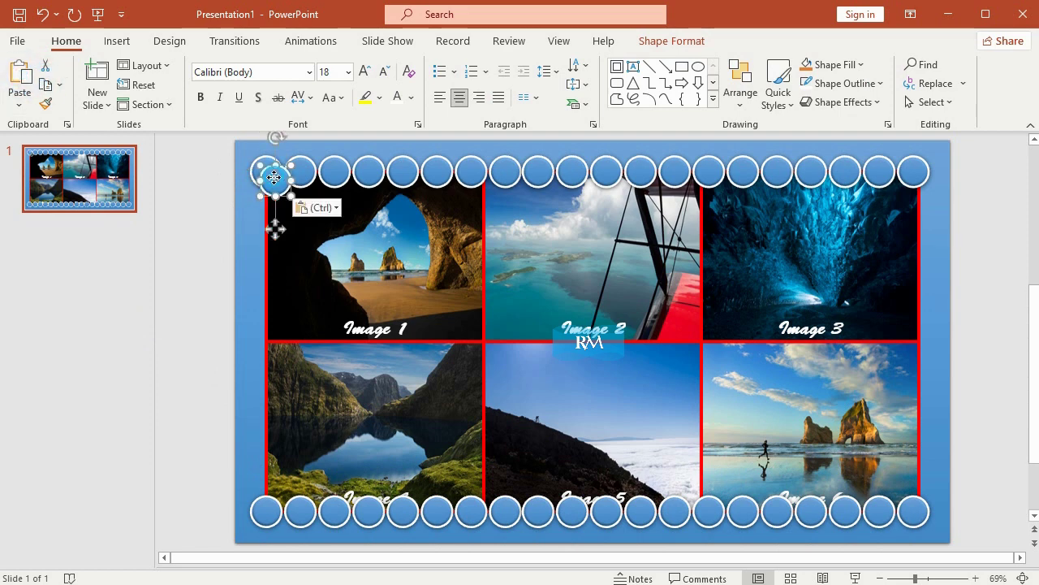
drag(275, 177, 265, 199)
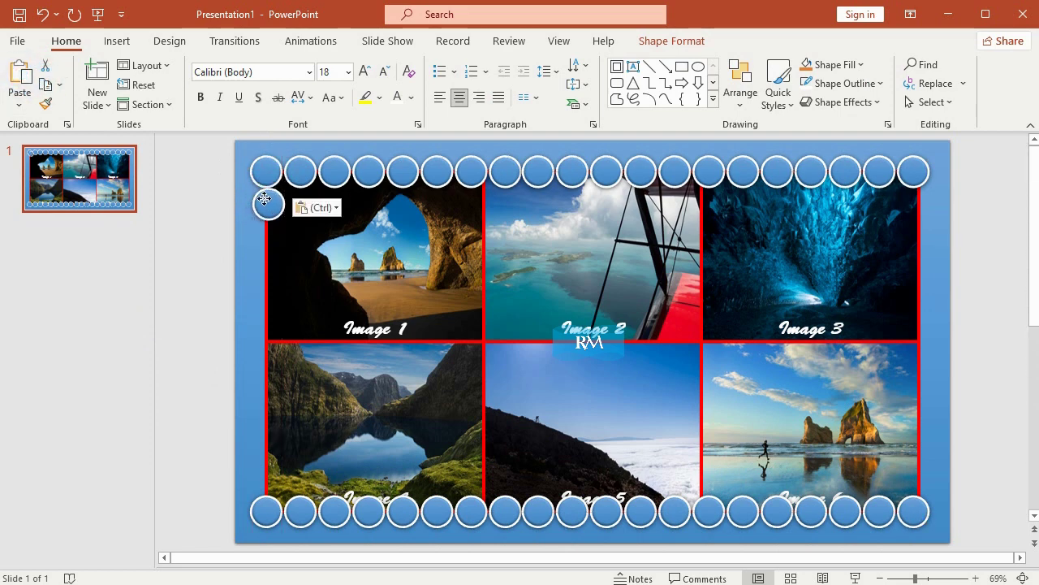
click(20, 82)
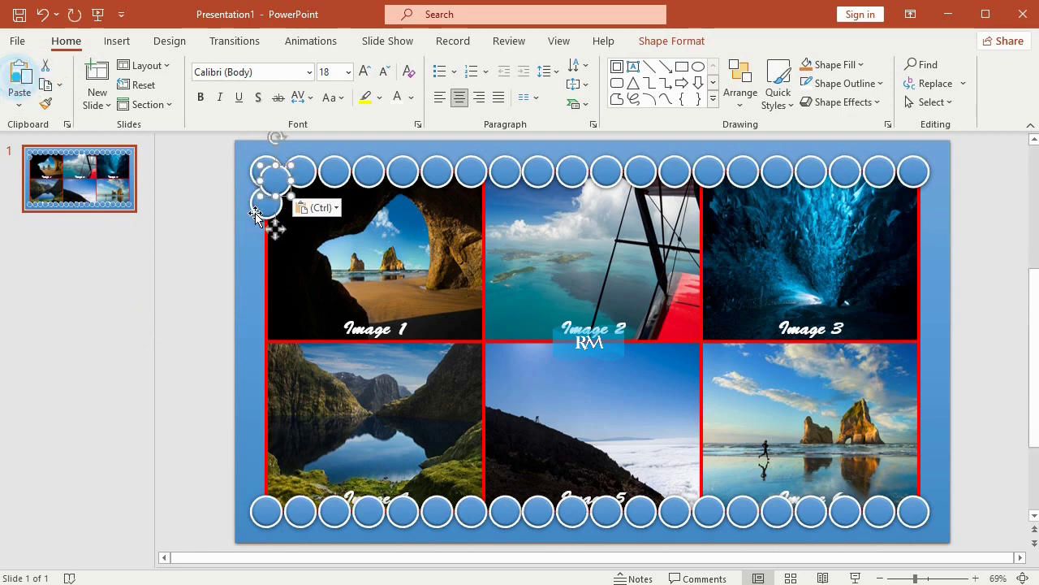
drag(277, 177, 270, 238)
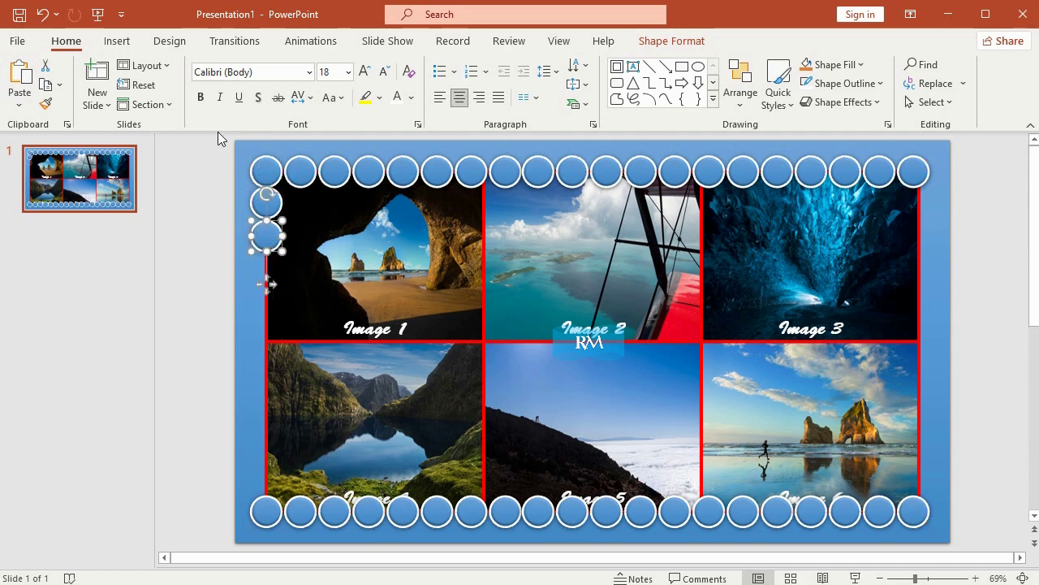
Step: Copy the three left-edge circles and paste two sets to extend the column downward
drag(218, 134, 294, 272)
click(46, 86)
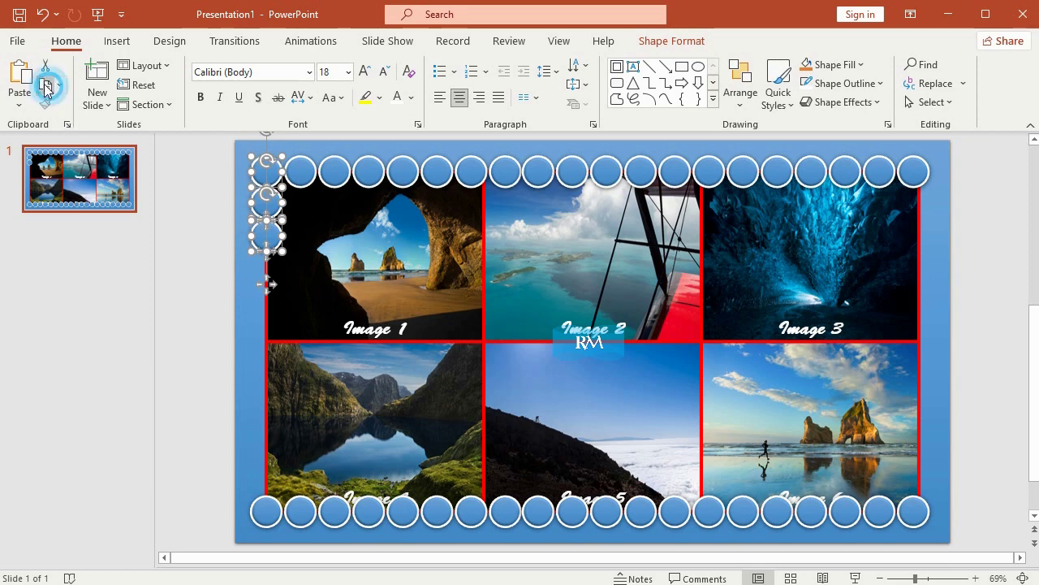
click(21, 73)
drag(284, 209, 275, 307)
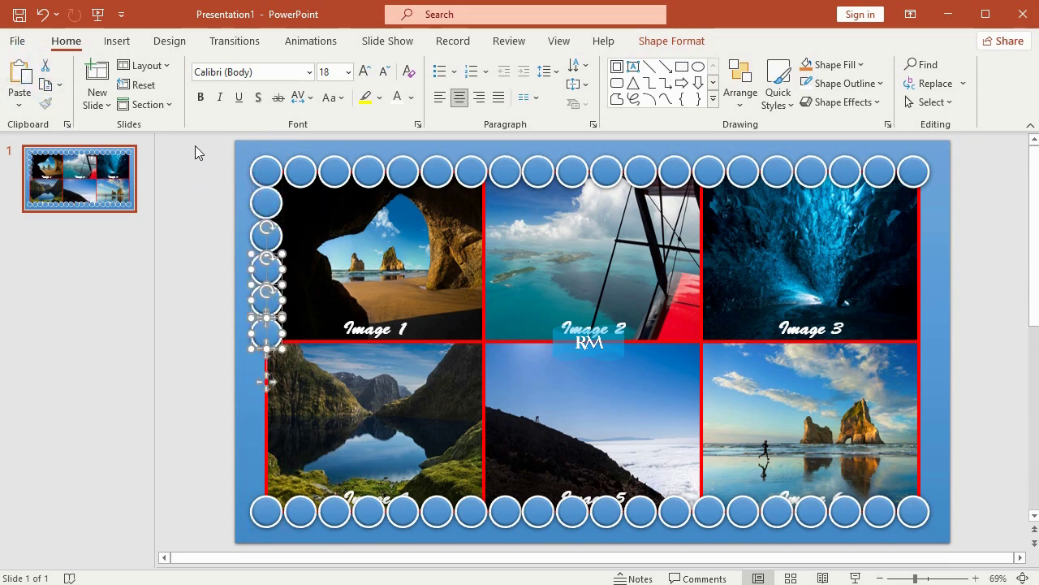
click(19, 81)
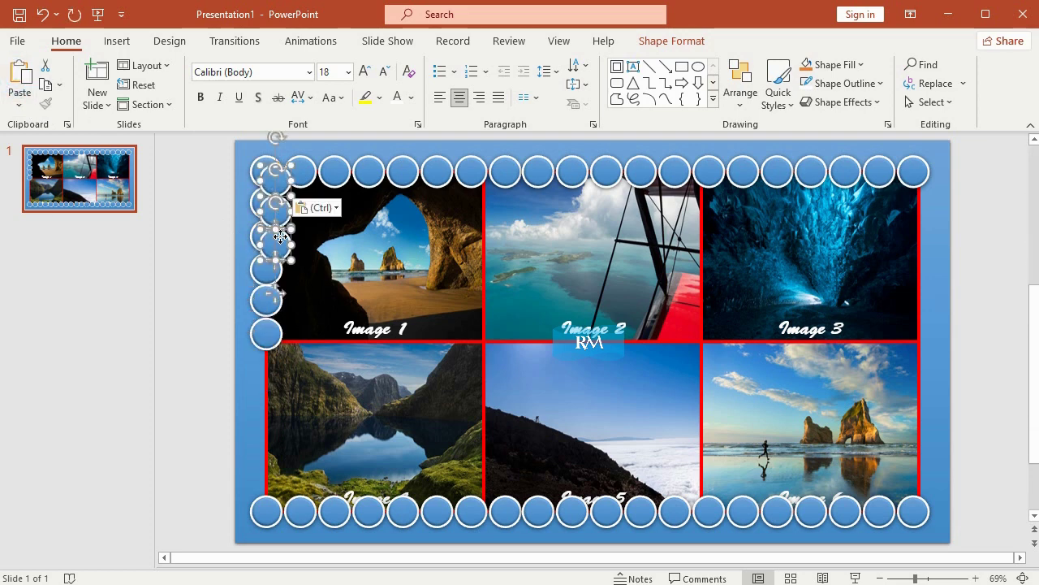
drag(280, 242, 269, 424)
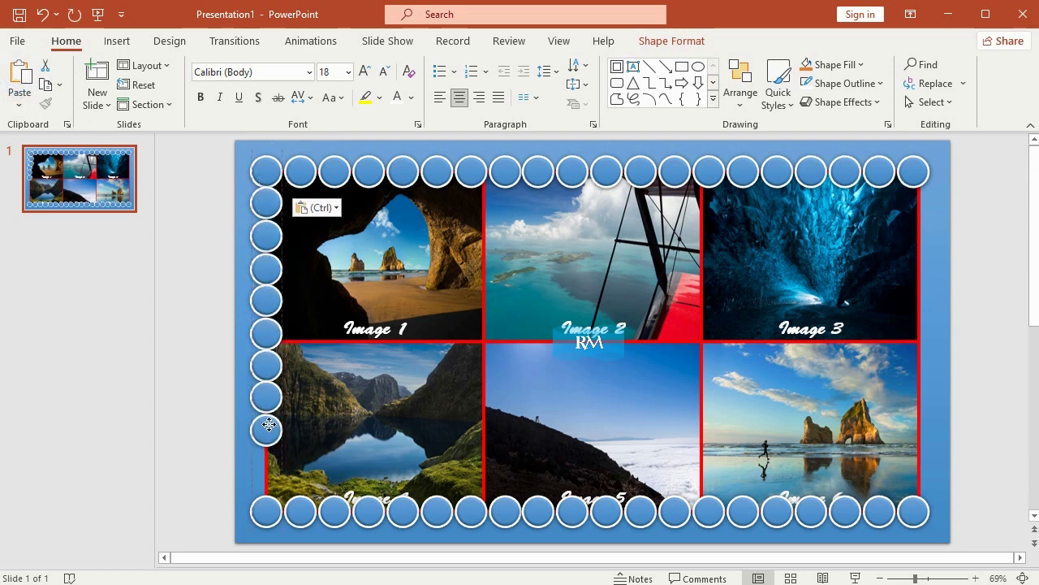
Step: Add one more circle at the bottom of the left column and nudge it down
click(190, 396)
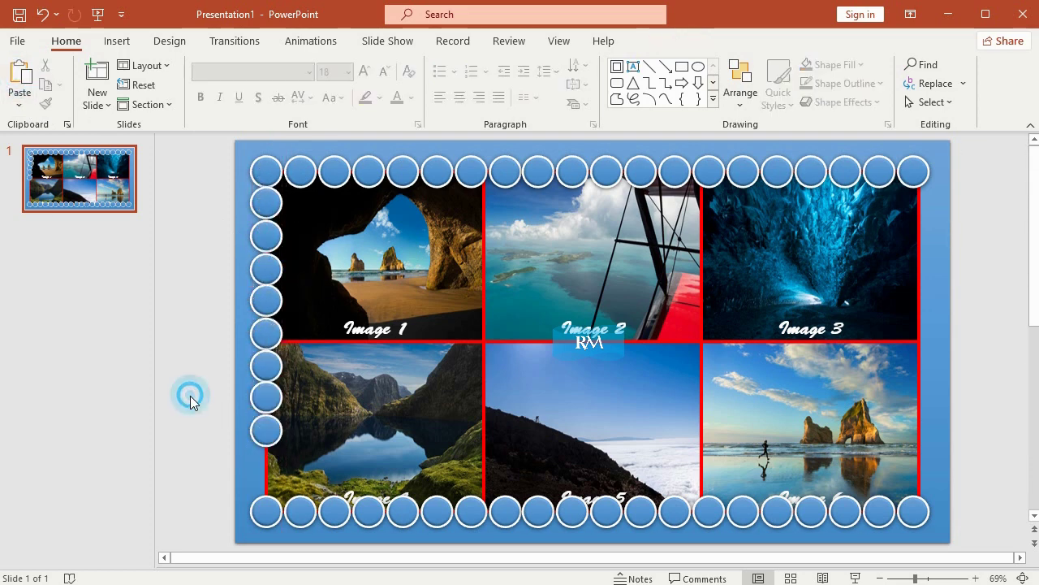
click(276, 430)
key(ctrl+c)
click(21, 78)
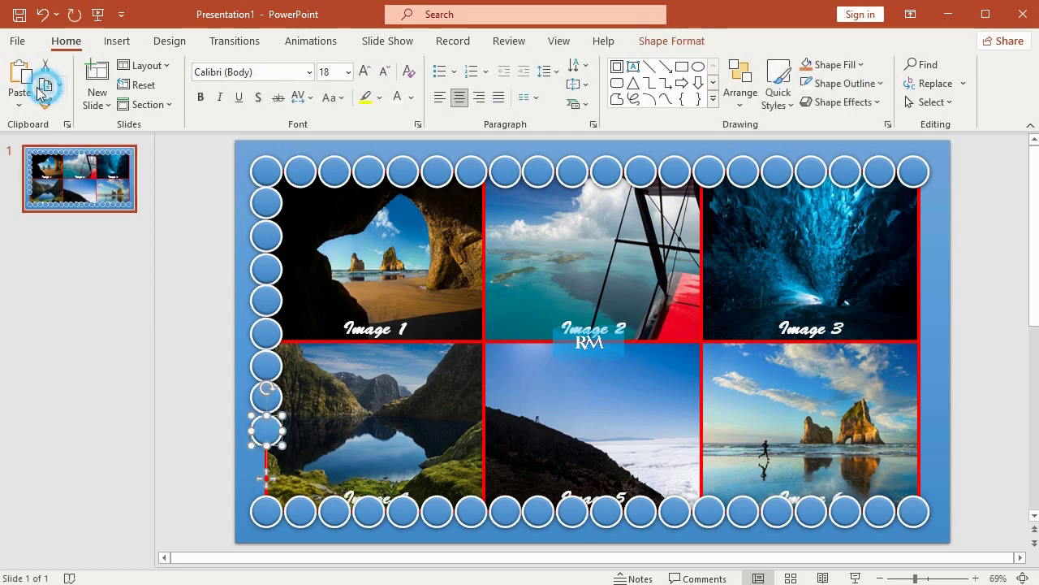
drag(271, 435, 267, 462)
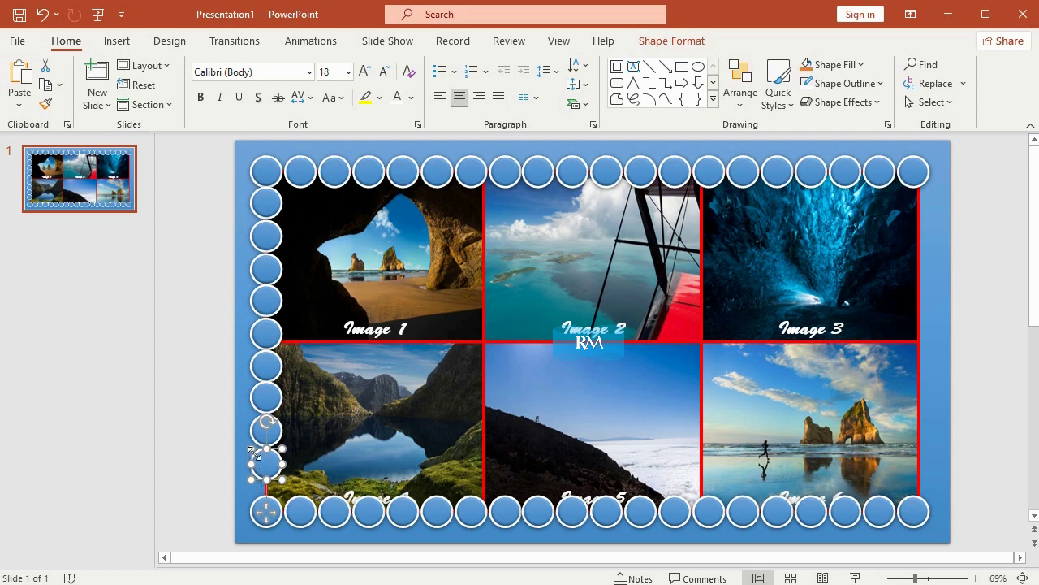
drag(252, 448, 253, 451)
key(Down)
key(Down)
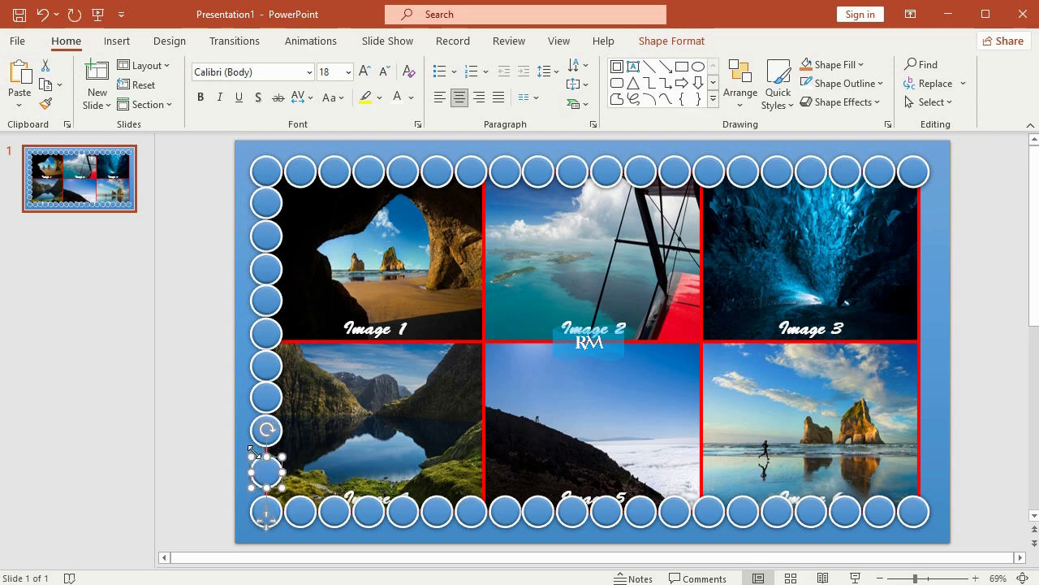
key(Down)
key(Down)
Step: Try repositioning the circle above to close the gap, then undo four adjustments
click(276, 431)
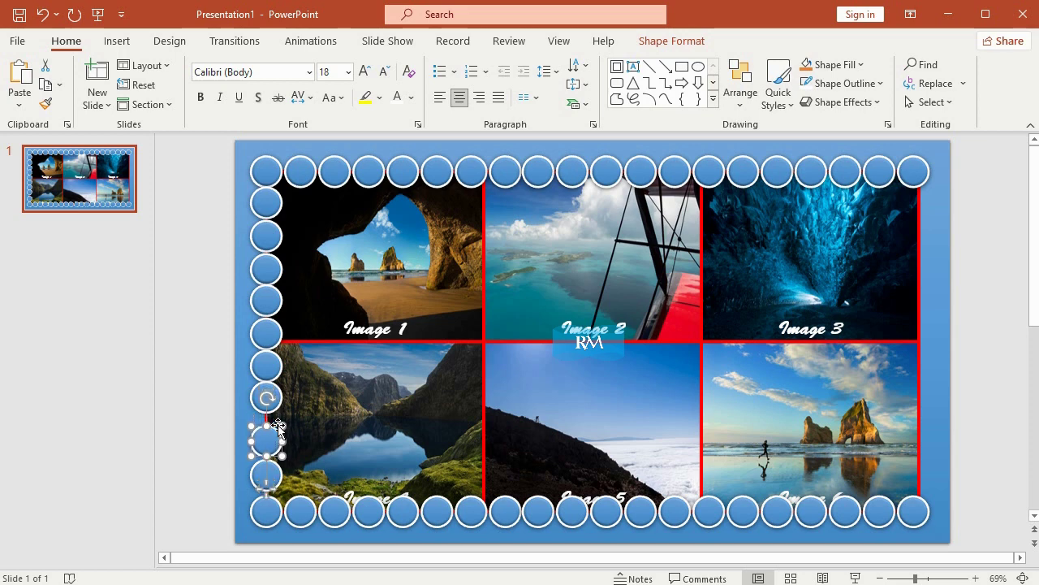
drag(277, 426, 277, 392)
key(Down)
key(Down)
key(Down)
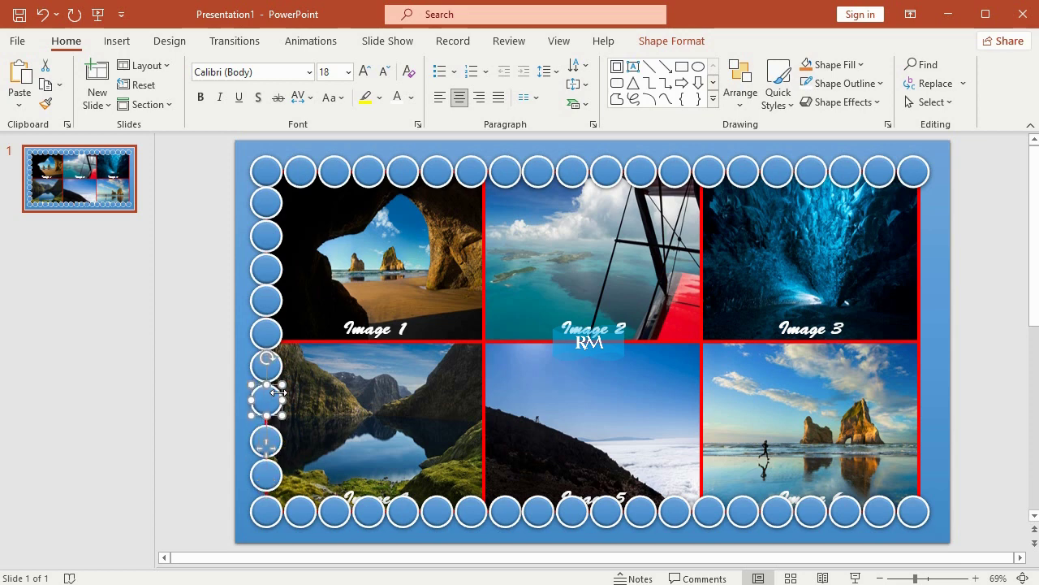
key(Down)
key(Down)
key(Down)
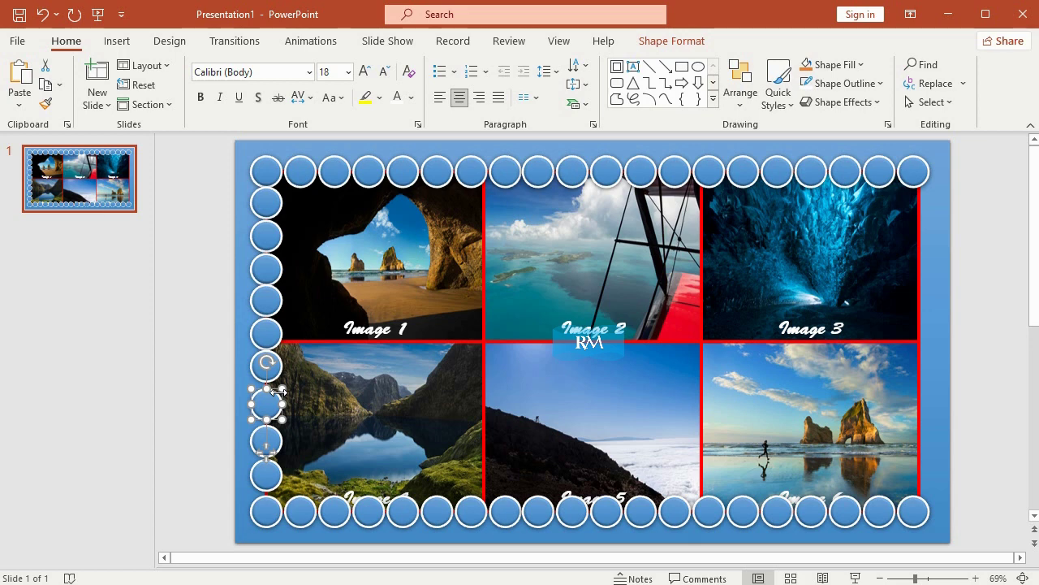
key(Down)
key(Down)
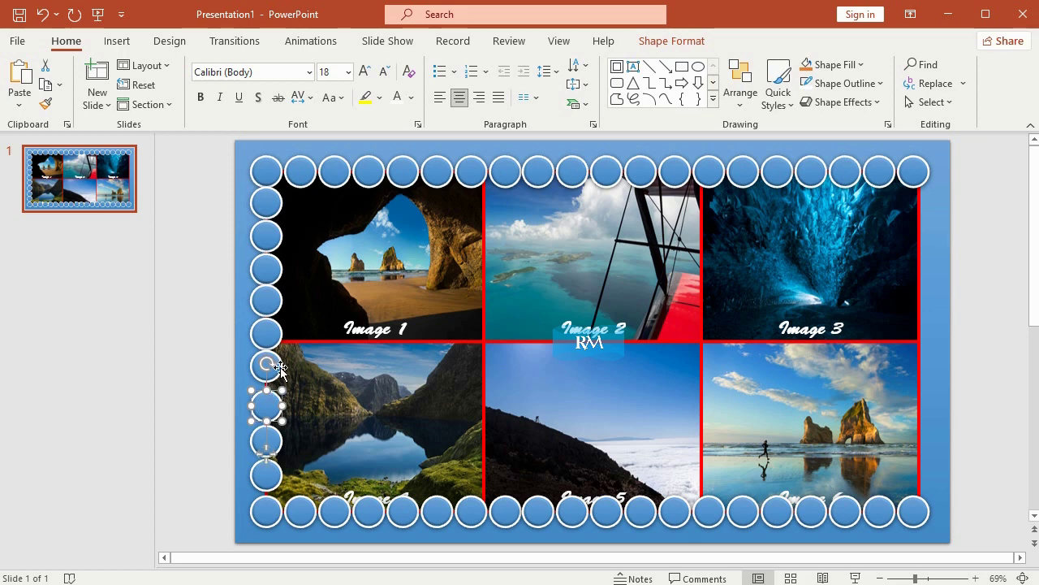
click(43, 15)
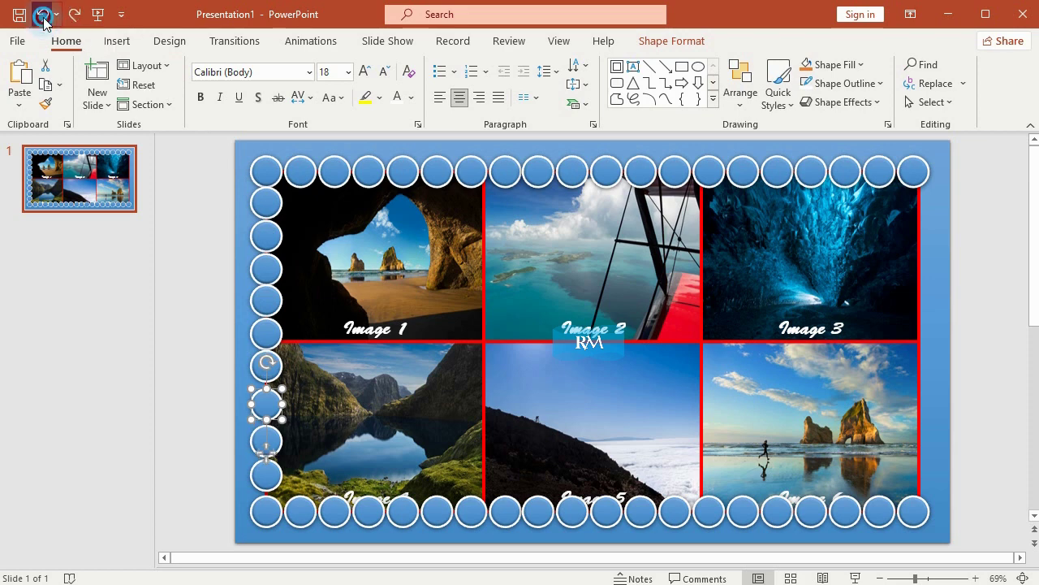
click(43, 14)
click(43, 15)
click(43, 15)
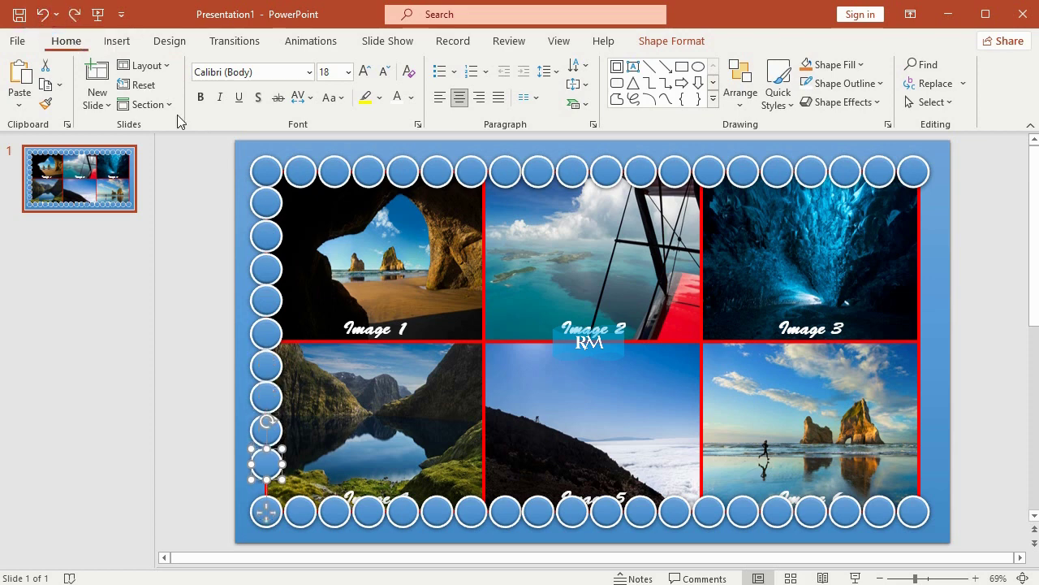
Step: Select the bottom row of circles and open its context menu
drag(204, 479, 984, 550)
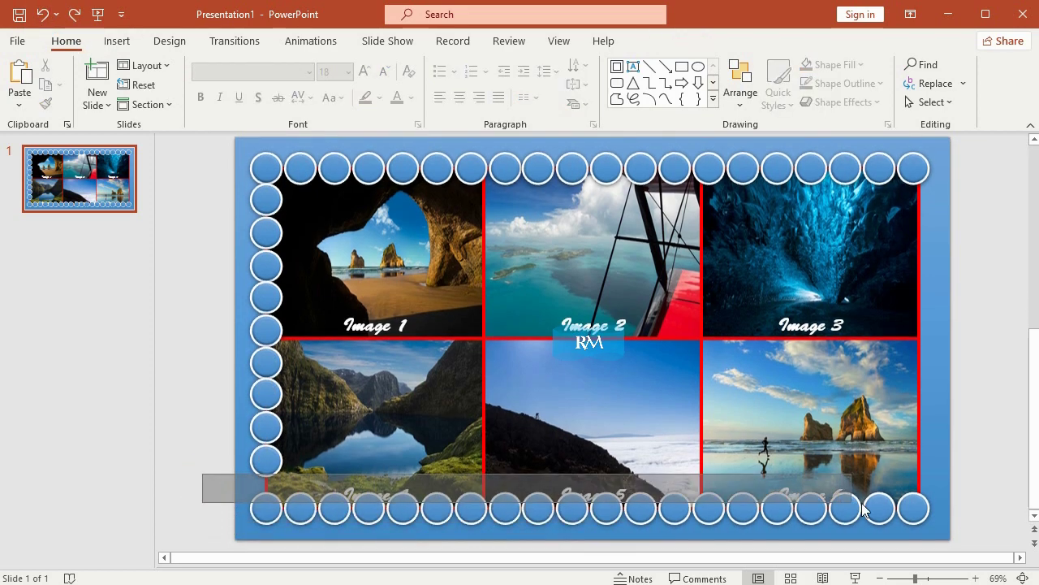
right_click(924, 509)
click(263, 201)
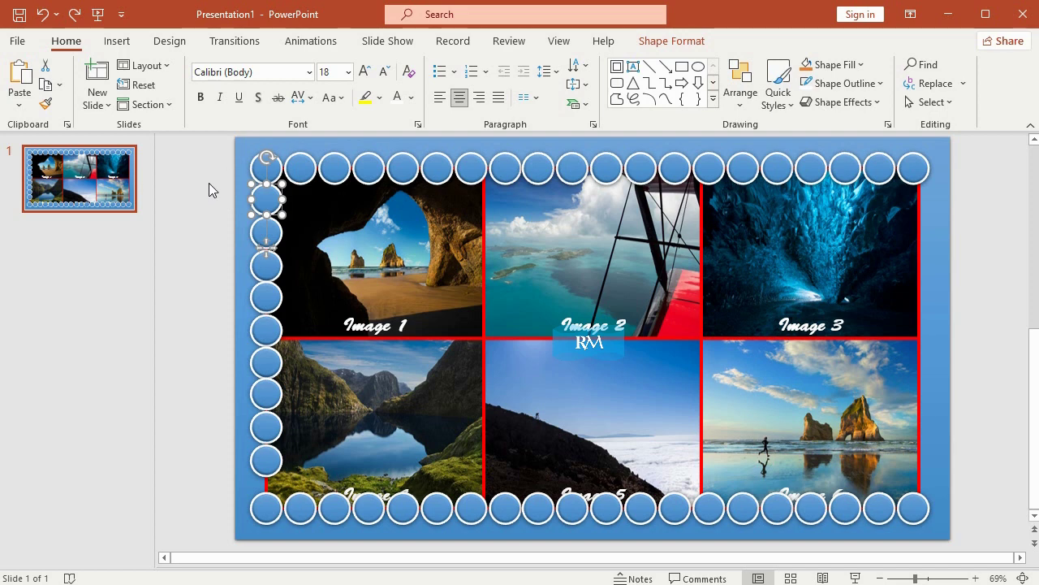
Step: Duplicate the left circle column onto the collage's right edge, then shift the left column slightly
drag(200, 174, 332, 500)
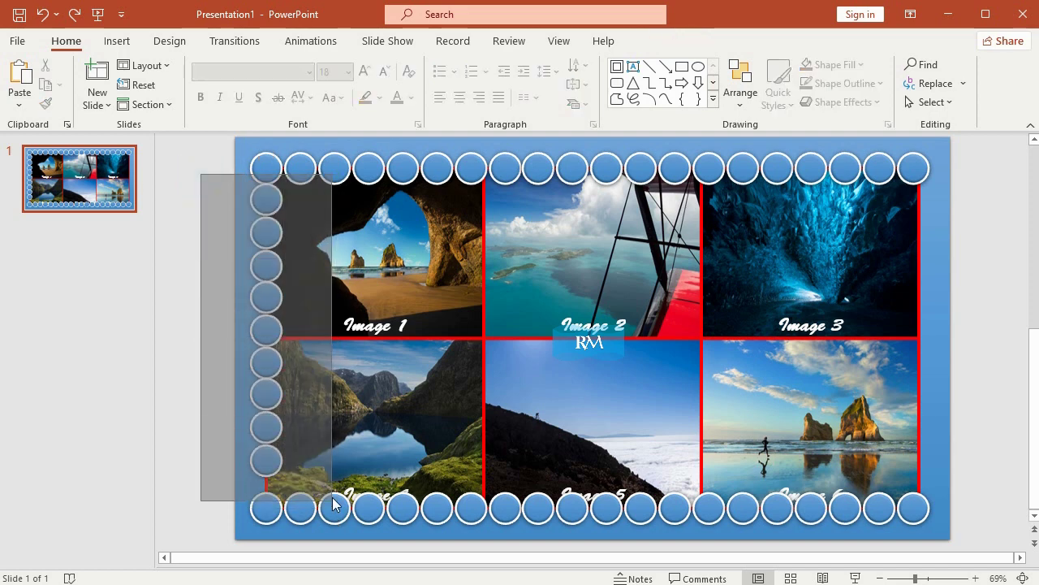
click(20, 81)
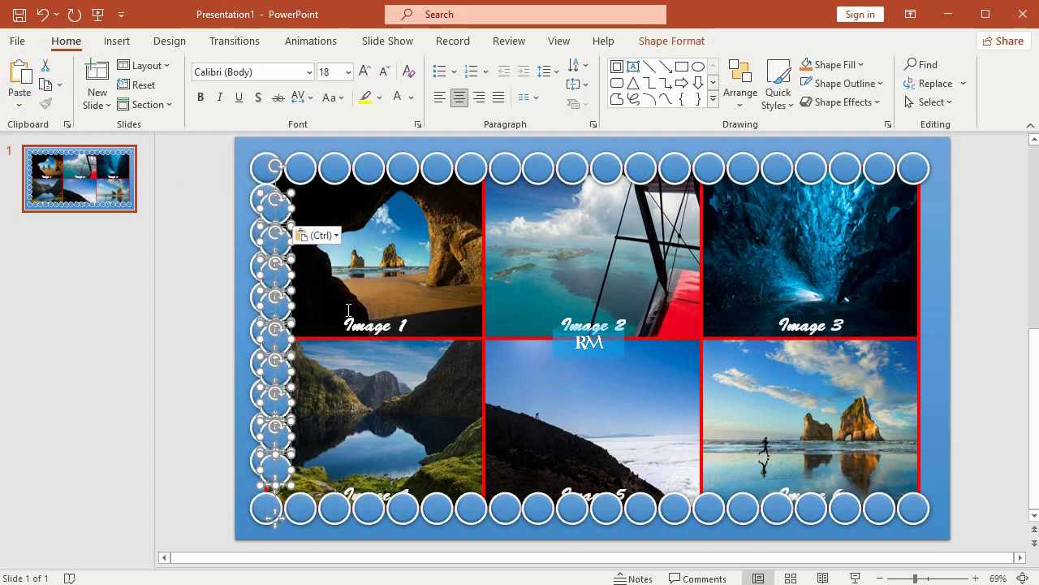
mouse_move(276, 243)
mouse_down()
mouse_move(826, 225)
mouse_move(918, 241)
mouse_up()
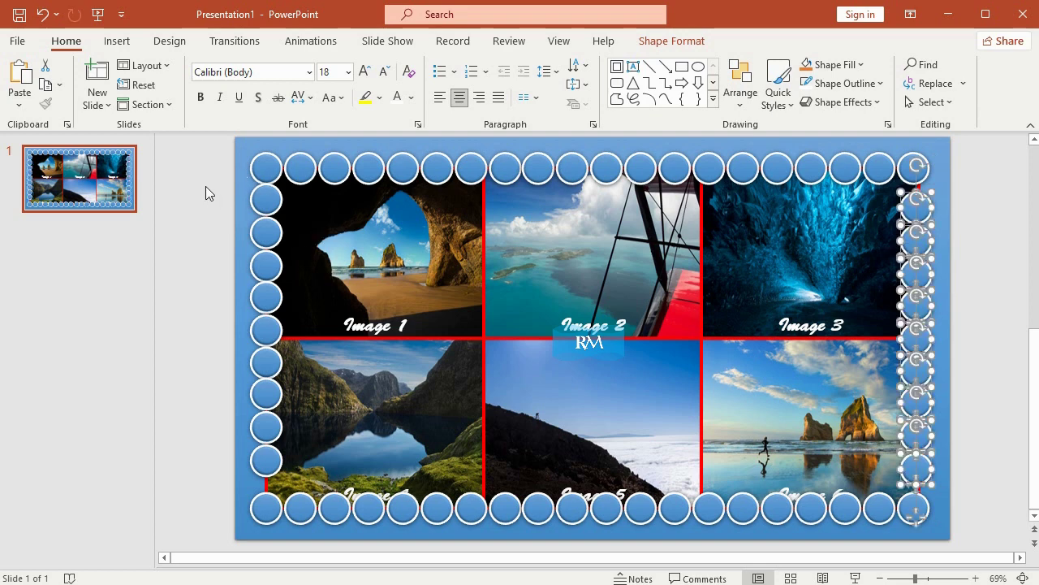
drag(201, 176, 330, 483)
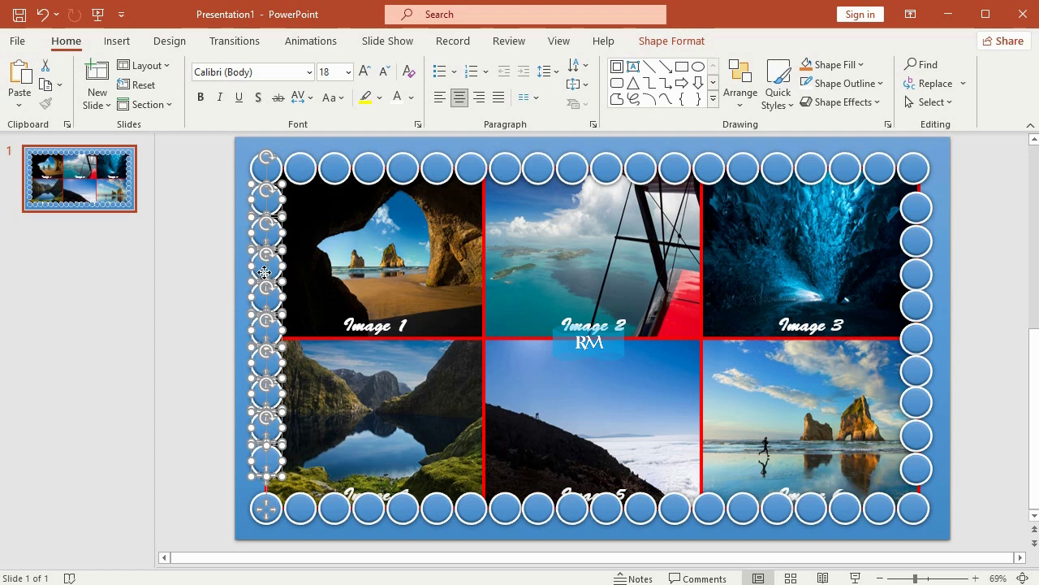
drag(269, 255, 269, 276)
Step: Centre-align the left column's circles using Shape Format > Align
click(659, 40)
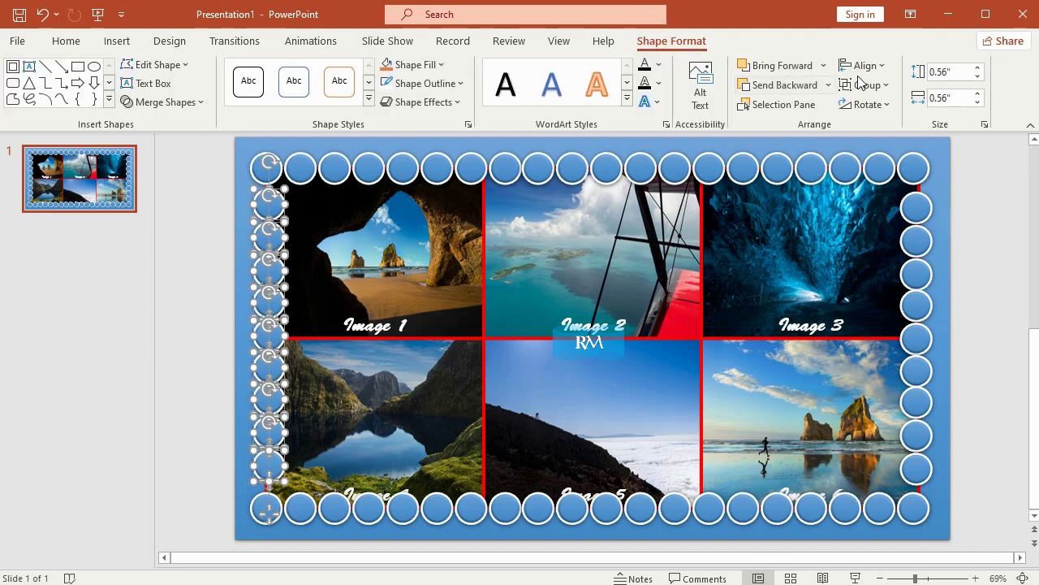
click(861, 65)
click(848, 110)
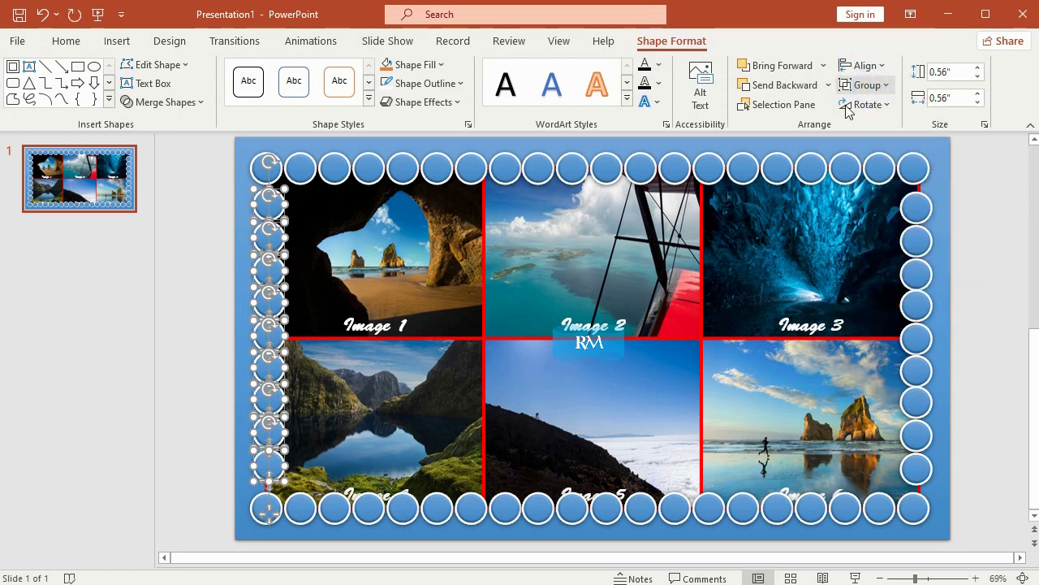
click(201, 153)
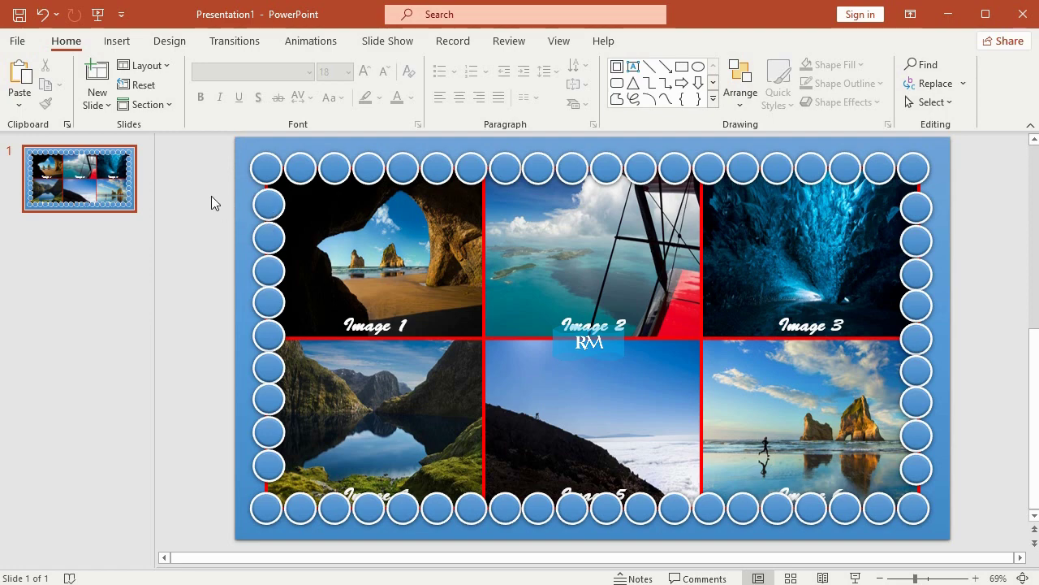
Step: Drag the left circle column slightly left to line up with the top and bottom rows
drag(208, 178, 314, 495)
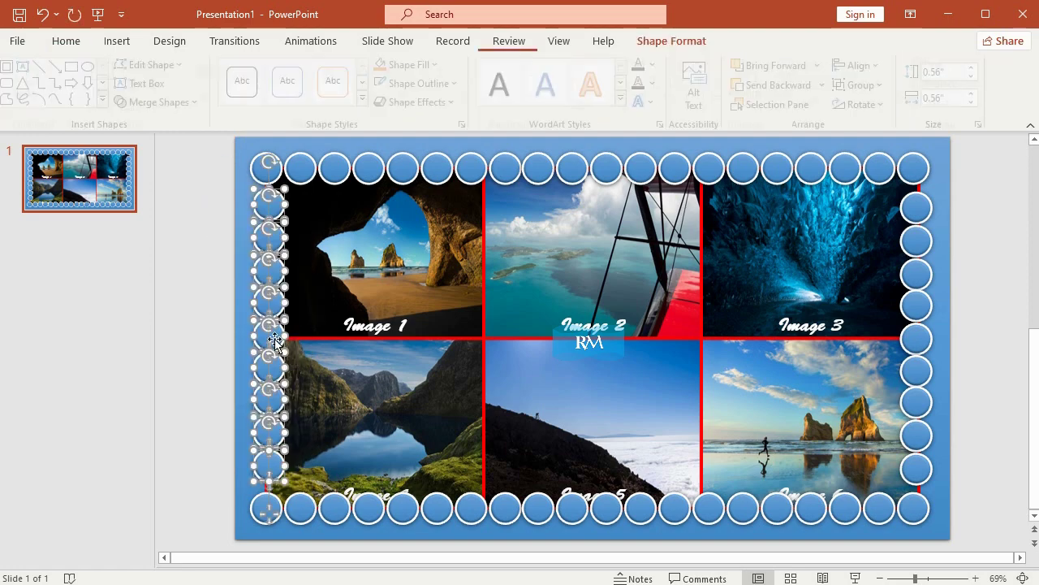
drag(275, 332, 272, 335)
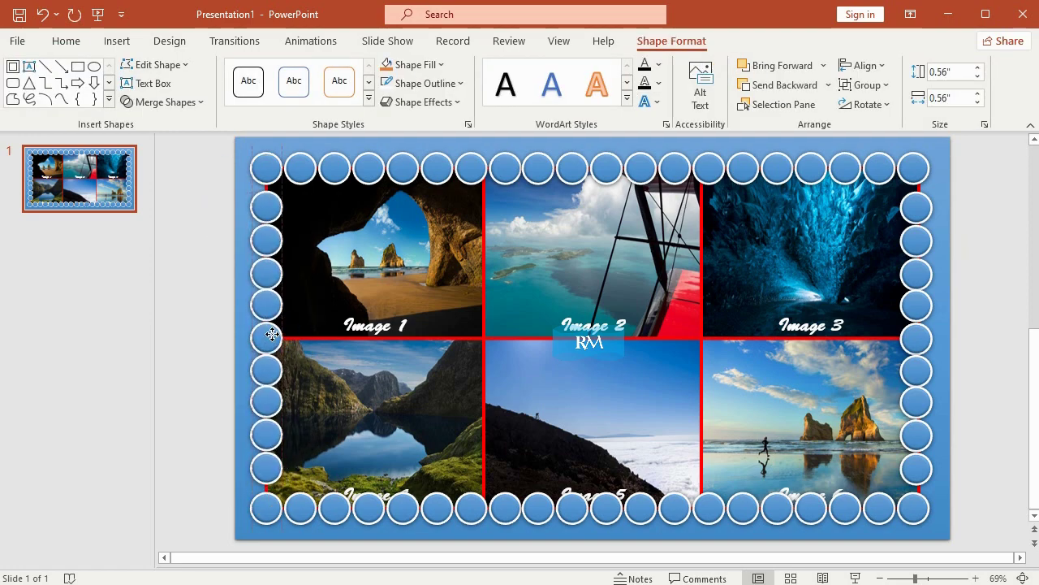
click(210, 295)
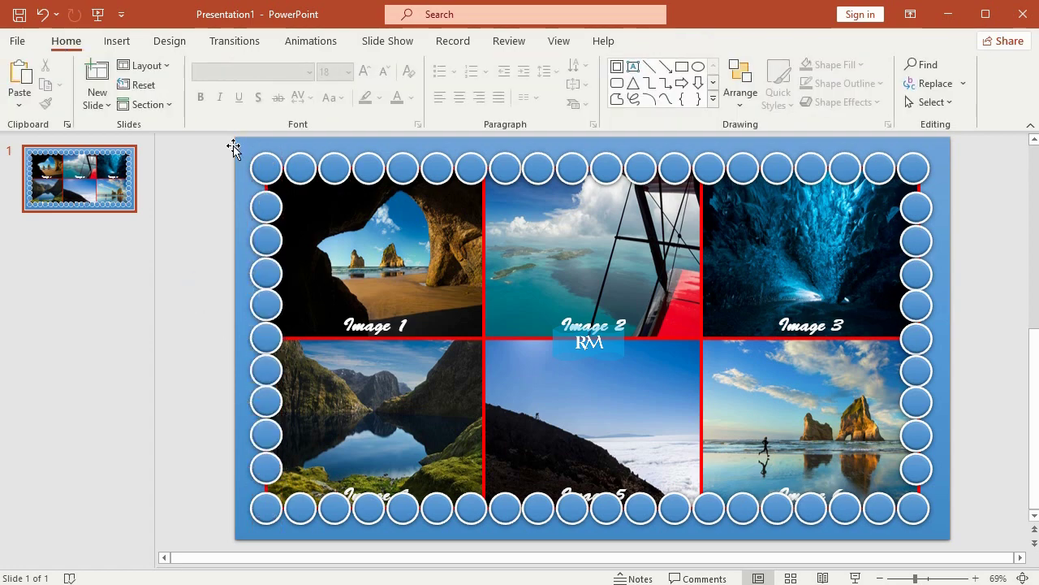
drag(216, 136, 973, 551)
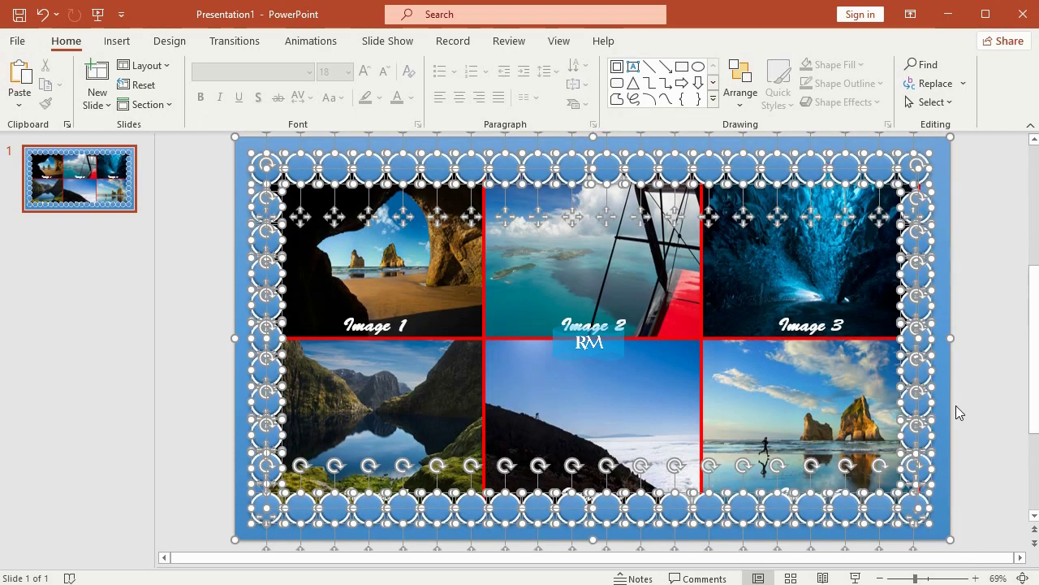
Step: Send all the circles to the back
right_click(885, 166)
mouse_move(1007, 327)
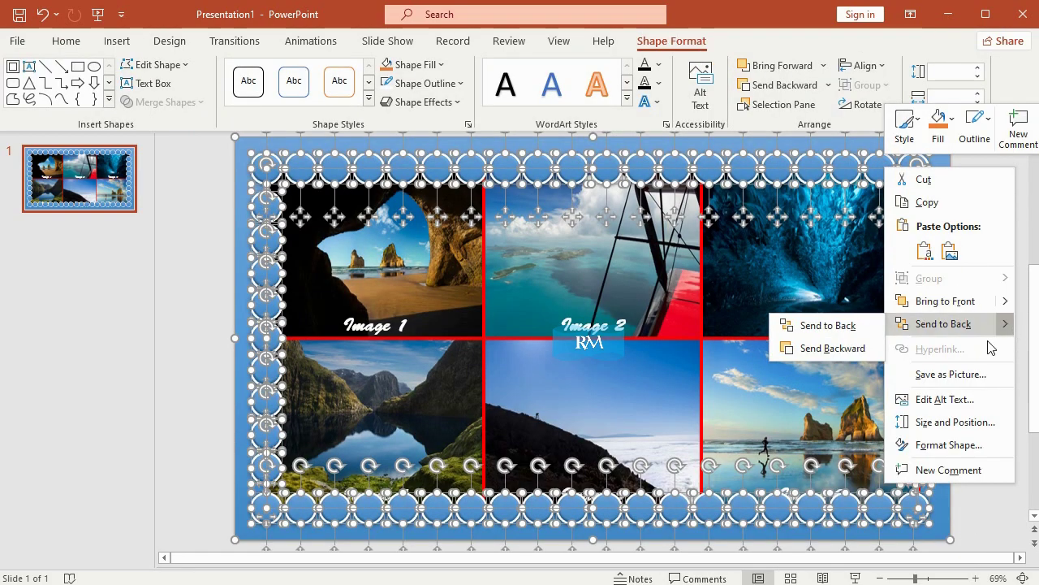
click(863, 327)
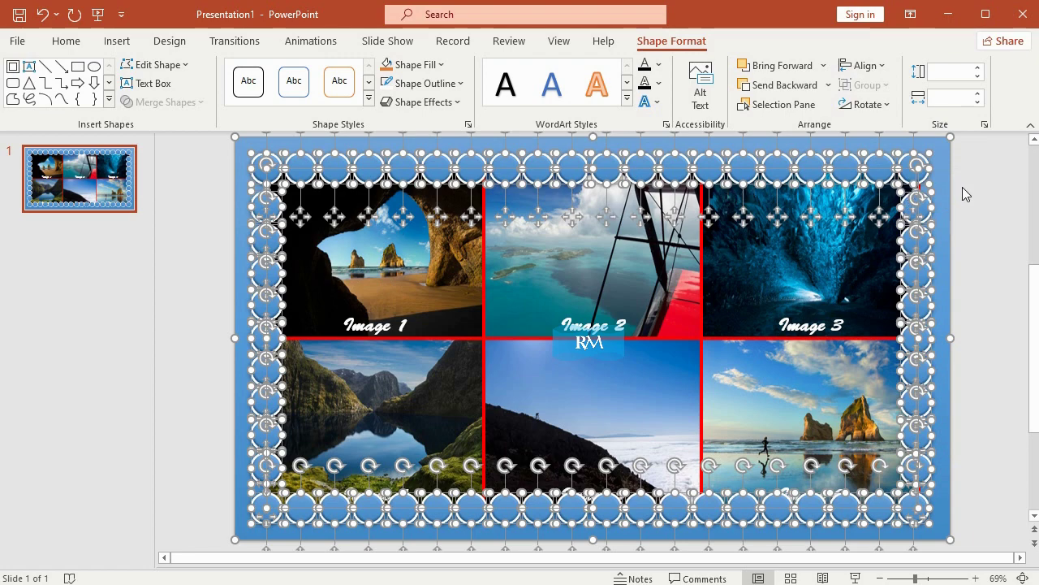
click(962, 189)
drag(211, 144, 966, 527)
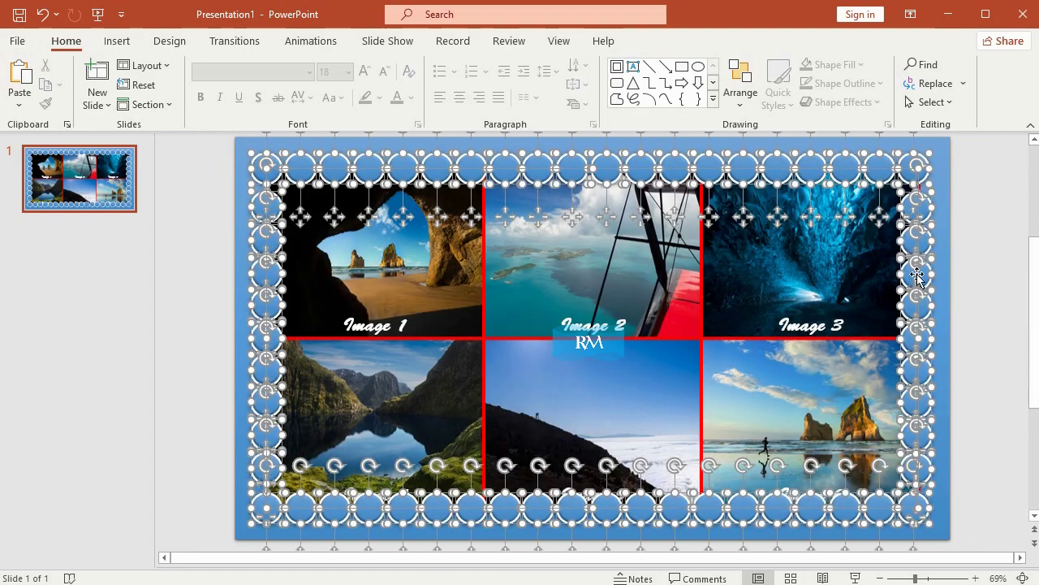
right_click(913, 243)
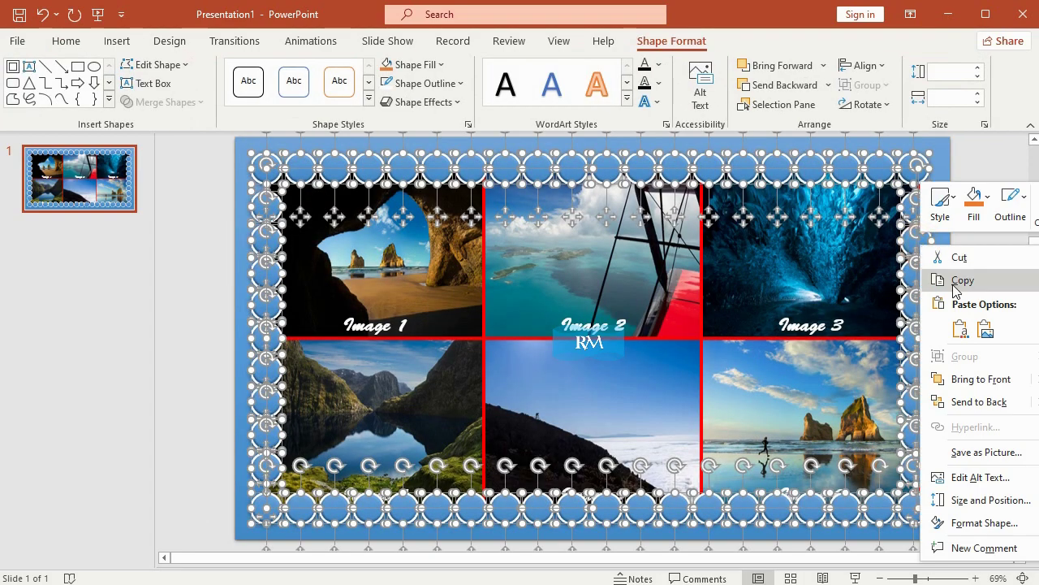
click(973, 403)
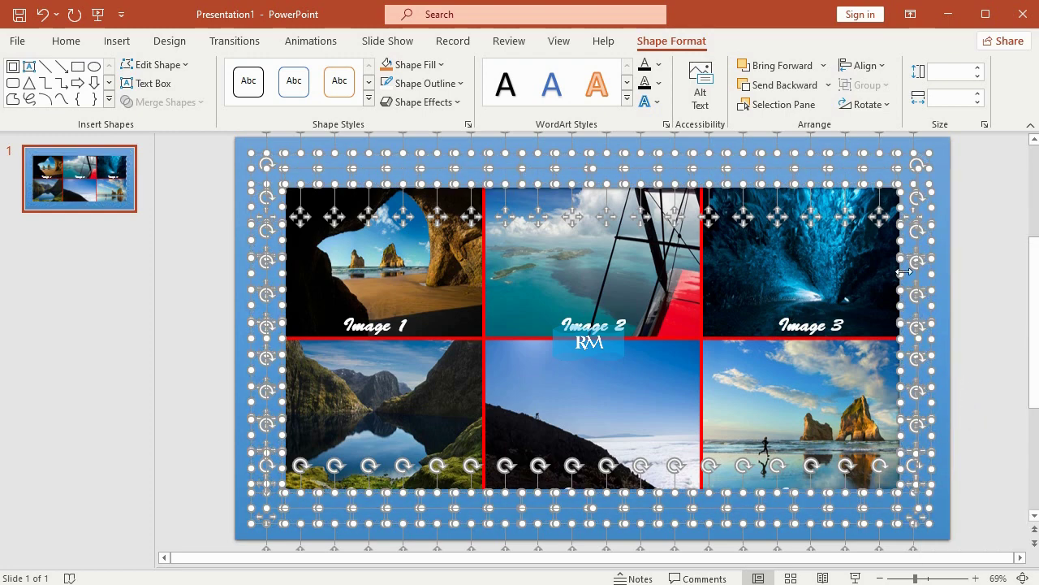
click(974, 236)
Step: Send the blue background rectangle to the back, behind the circles
click(918, 156)
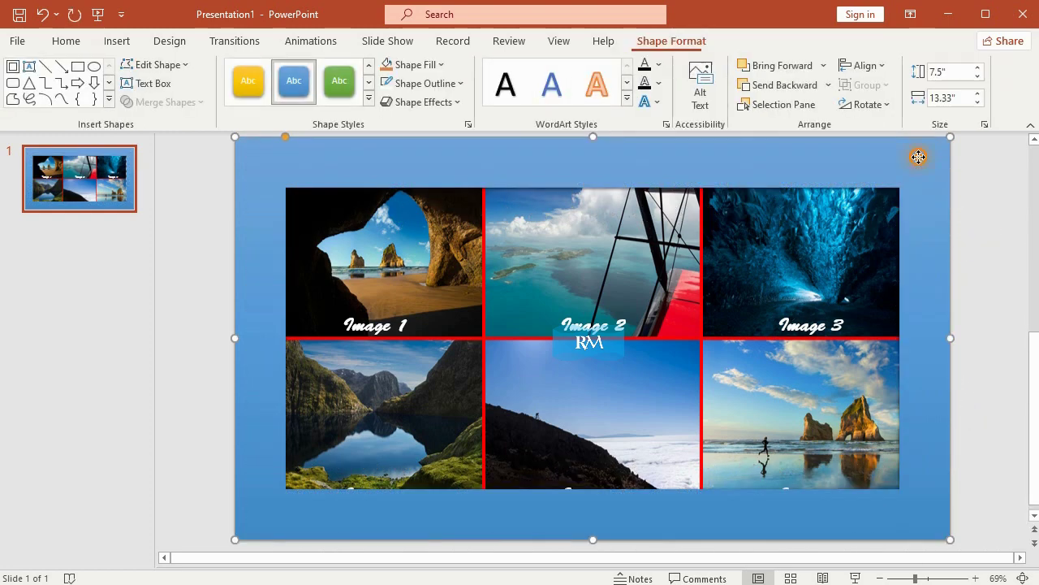
right_click(918, 157)
mouse_move(955, 357)
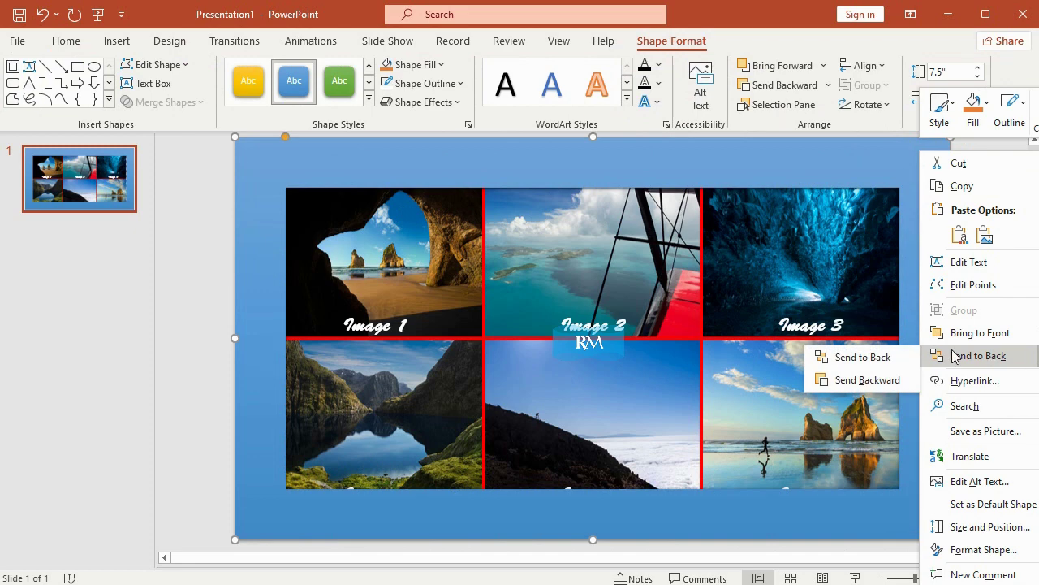
click(898, 357)
right_click(941, 252)
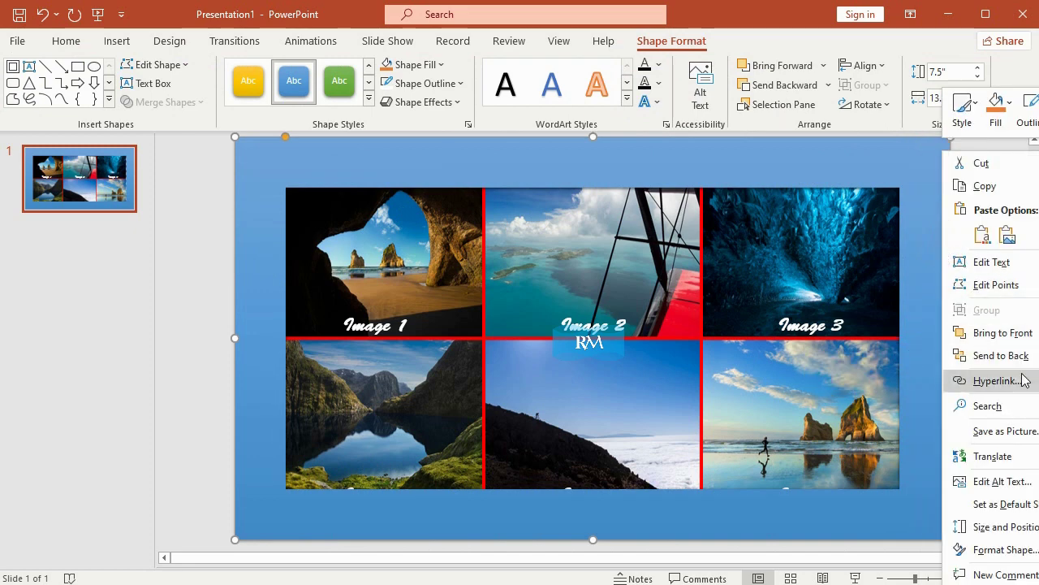
mouse_move(982, 355)
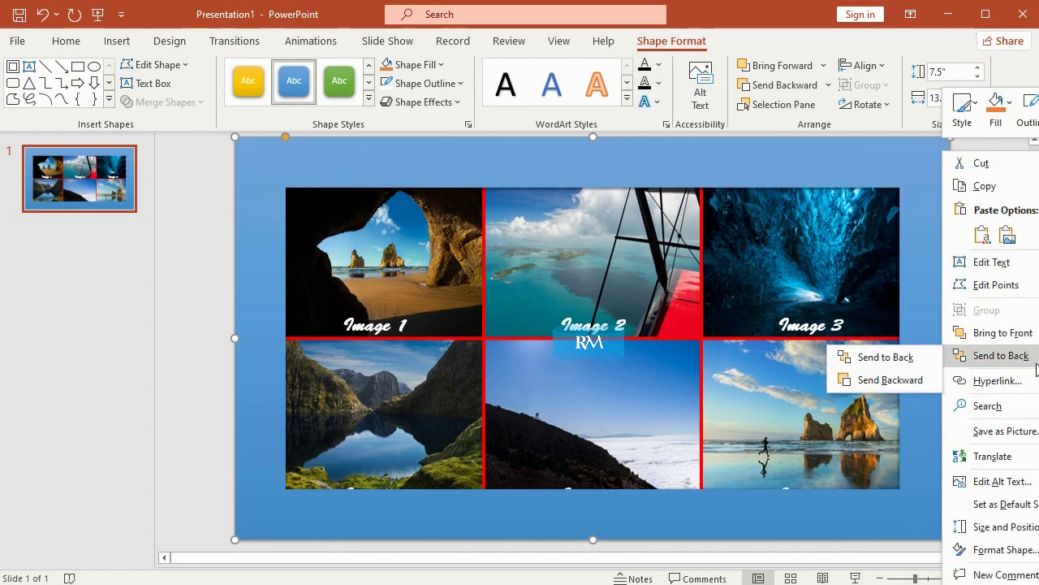
click(928, 355)
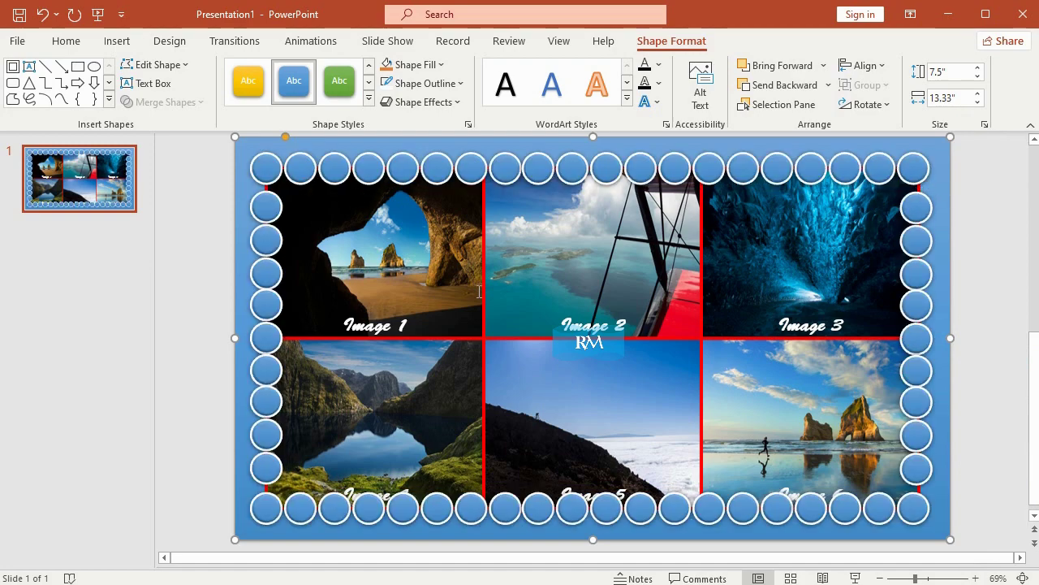
click(485, 341)
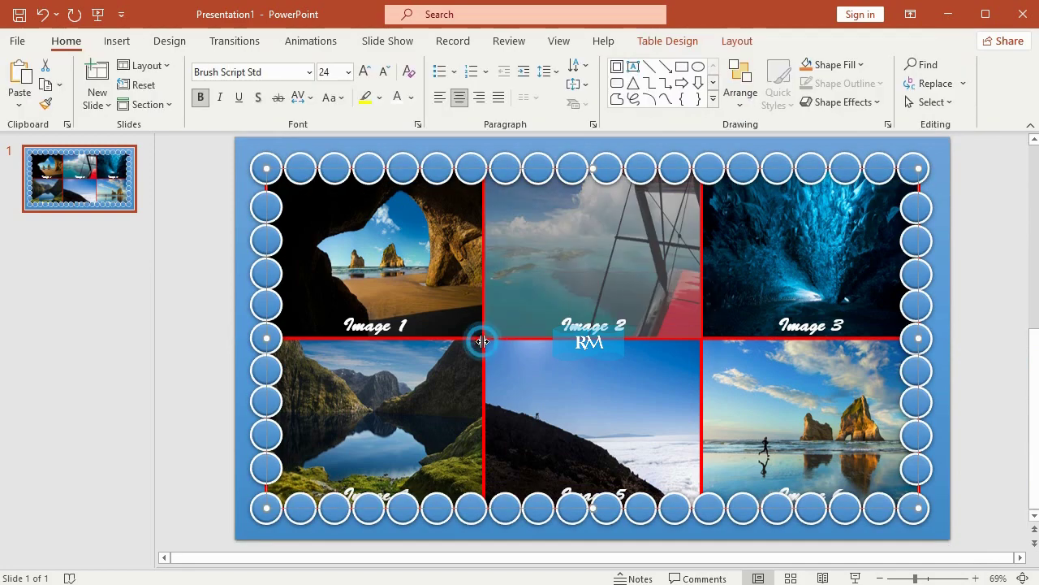
Step: Bring the photo table to the front so only the circles' outer halves show
right_click(270, 169)
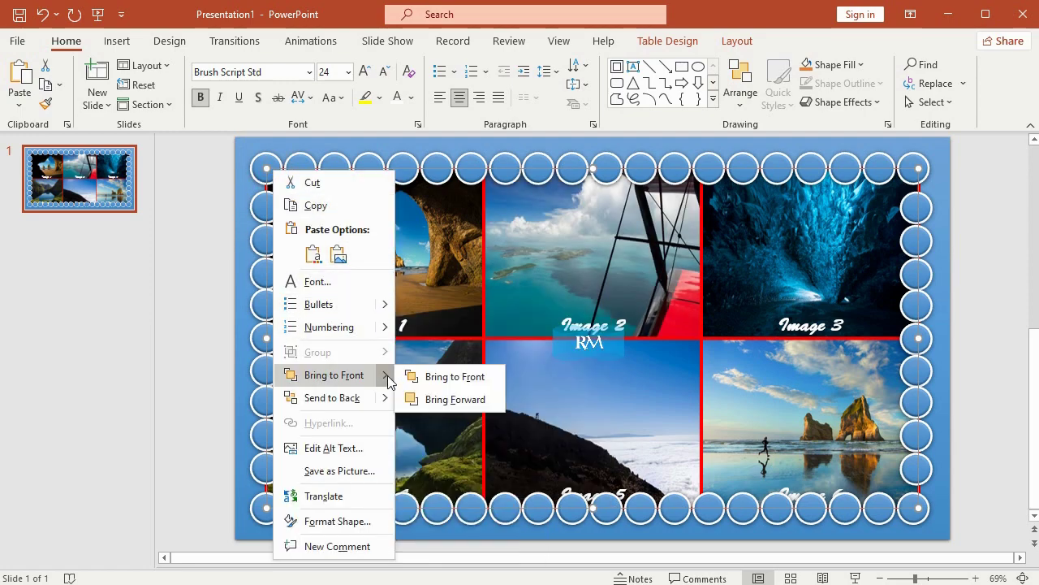
click(408, 378)
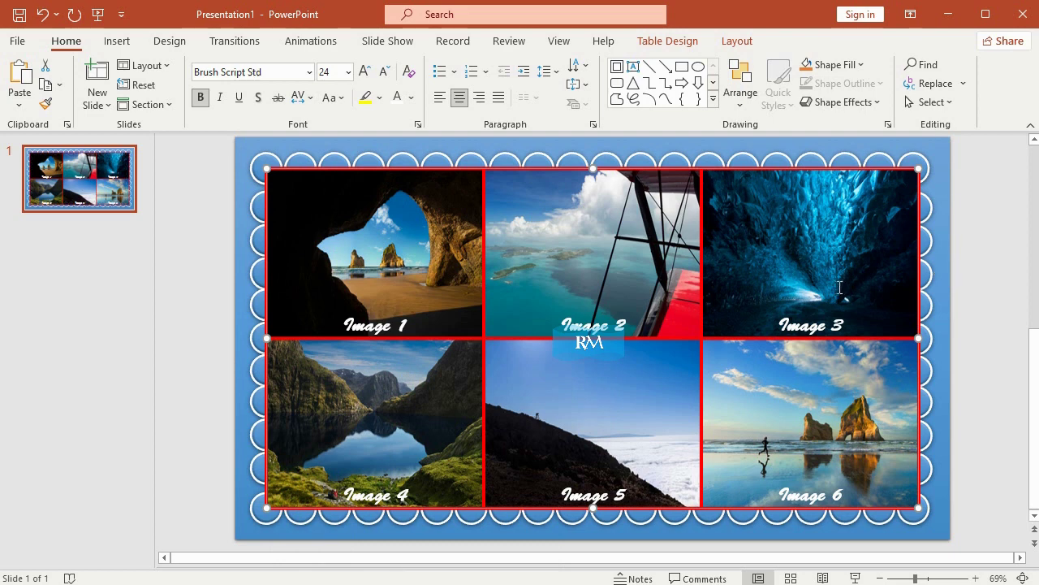
drag(213, 141, 950, 203)
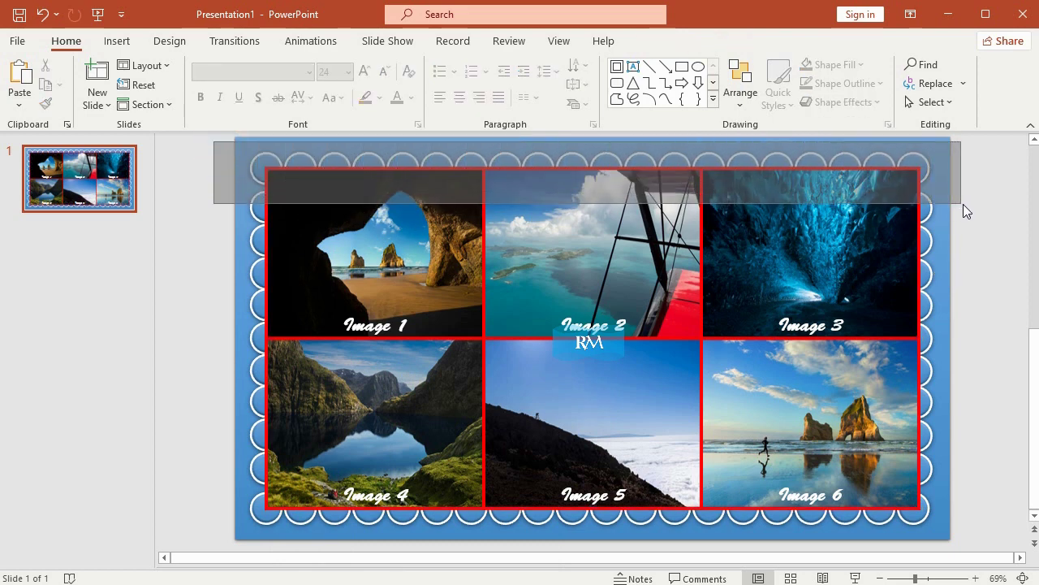
Step: Nudge the top row of circles down two steps toward the table
drag(950, 203, 972, 199)
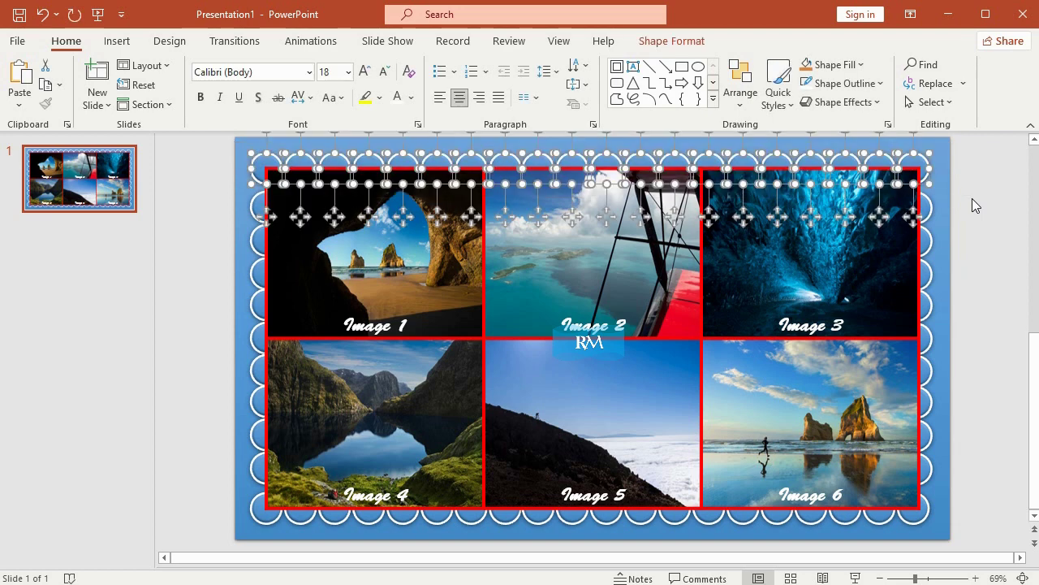
key(Down)
key(Down)
key(Down)
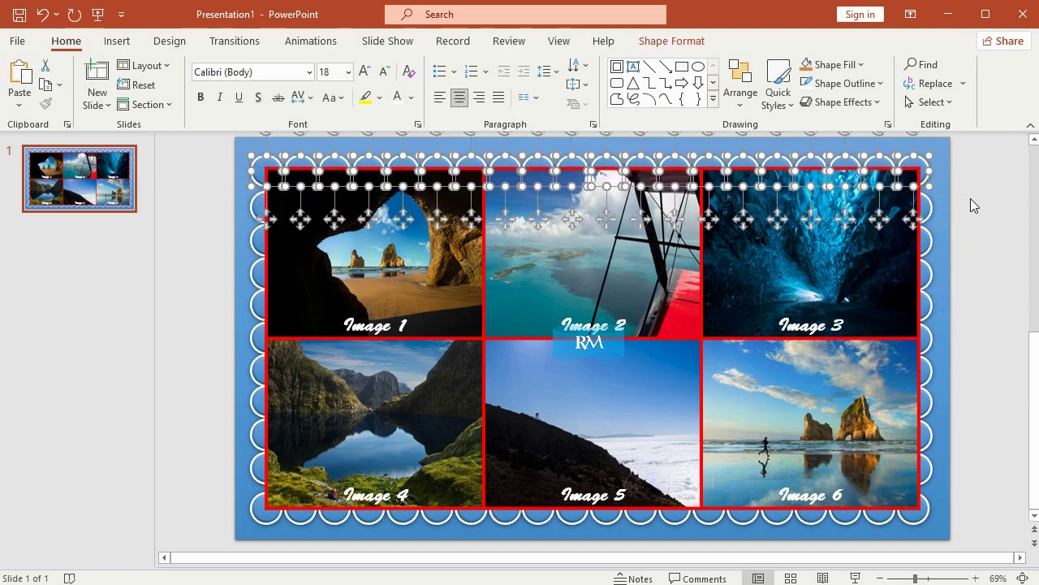
key(Down)
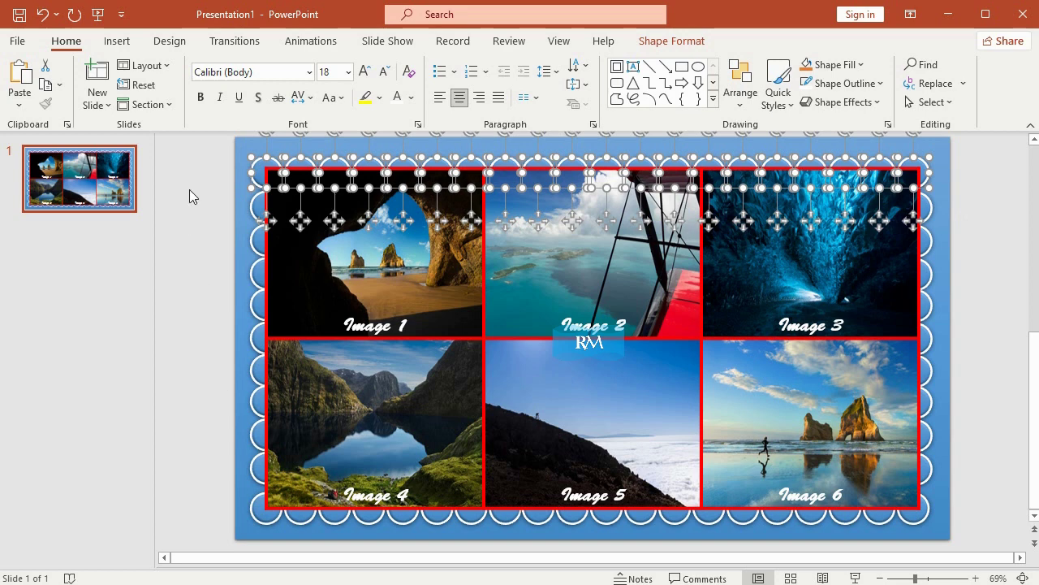
click(204, 210)
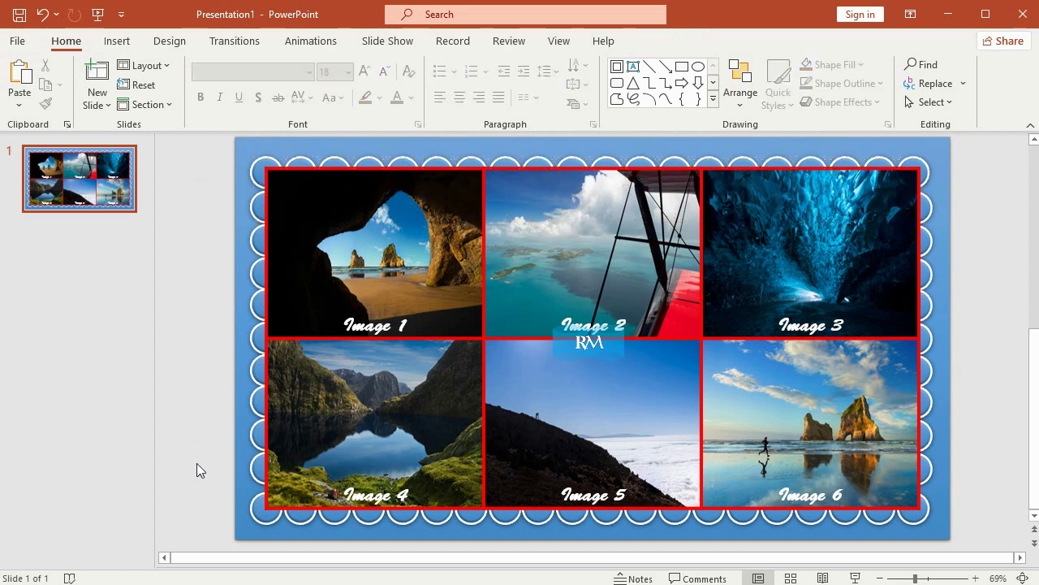
Step: Nudge the bottom row of circles up two small steps with Ctrl+Up
drag(196, 462, 984, 556)
key(ctrl+Up)
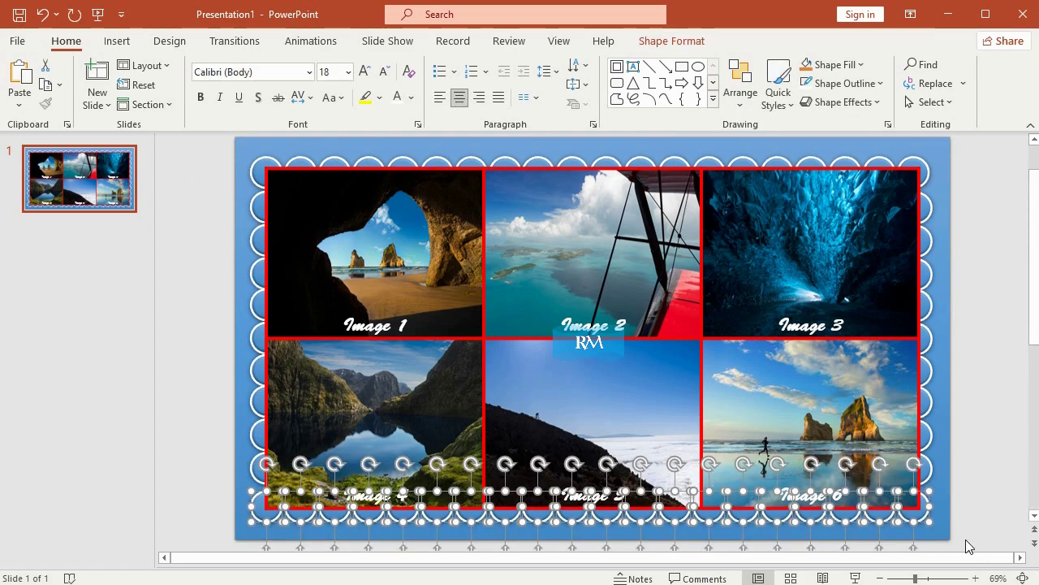
key(ctrl+Up)
key(ctrl+Up)
key(ctrl+Up)
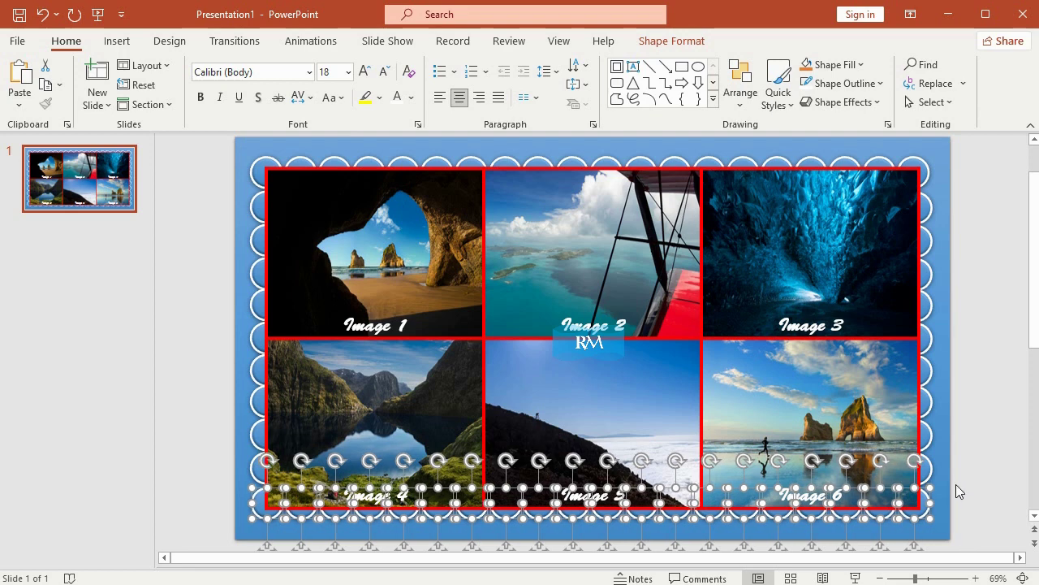
click(984, 313)
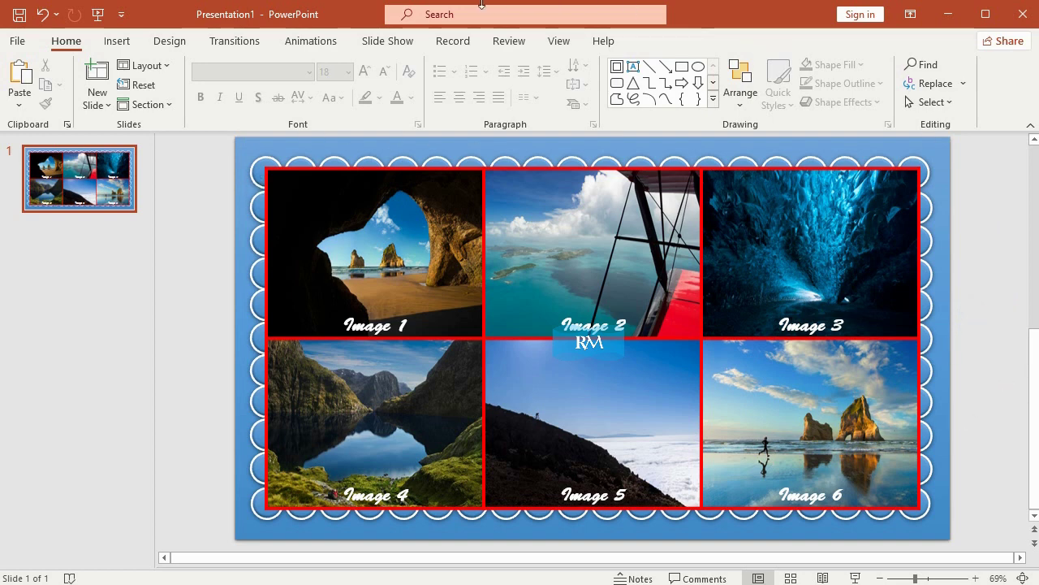
click(403, 47)
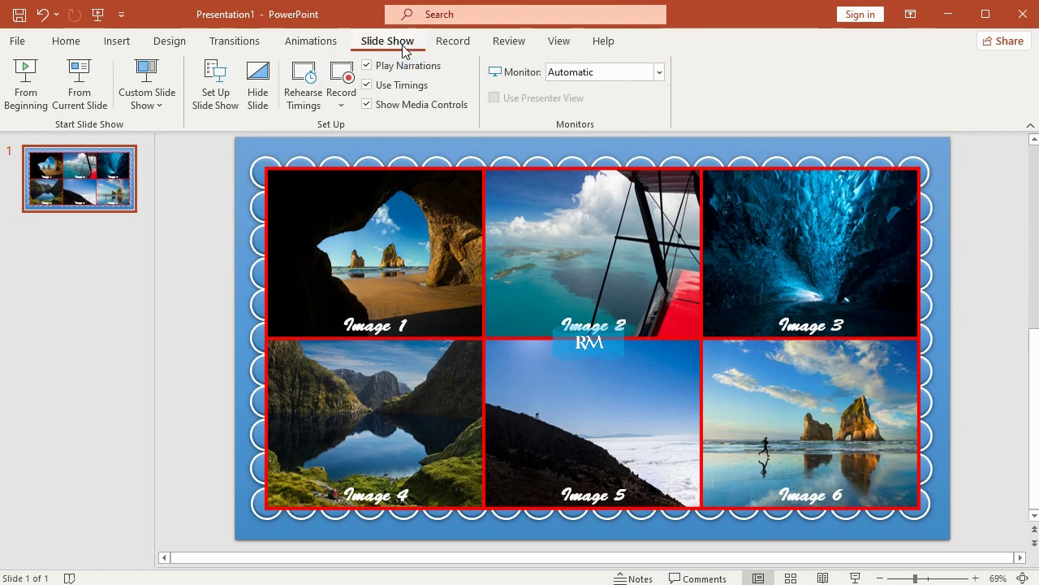
Step: Run the slide show from the first slide to present the scalloped photo collage
click(40, 84)
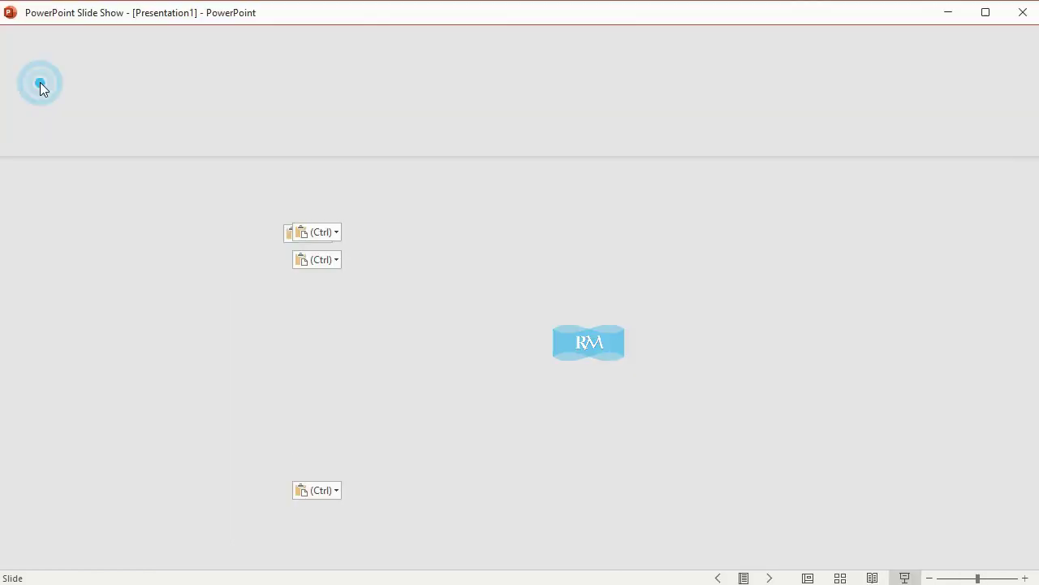